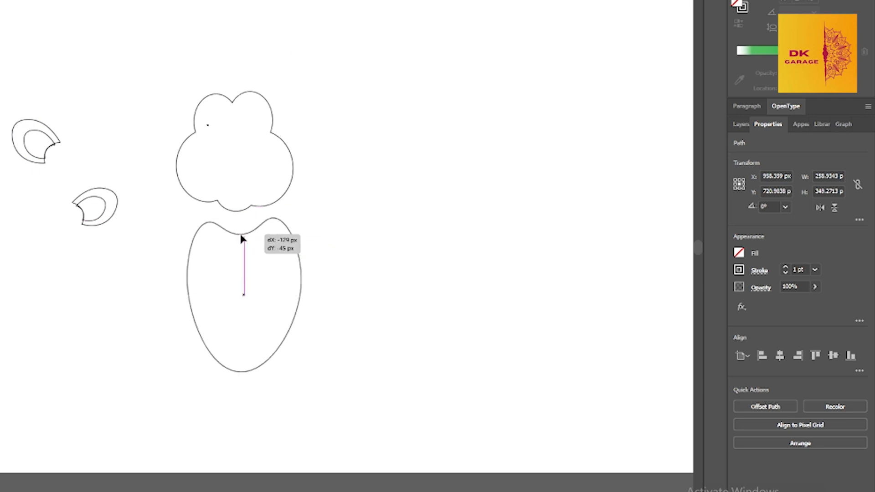
Adjust the body outline's placement so its notched upper edge sits close beneath the head outline
drag(244, 372, 251, 372)
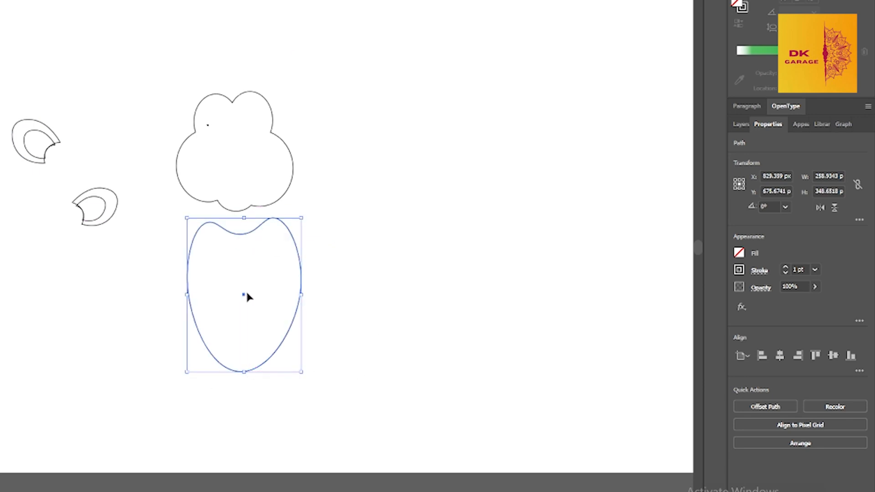
drag(243, 294, 244, 287)
click(386, 276)
key(p)
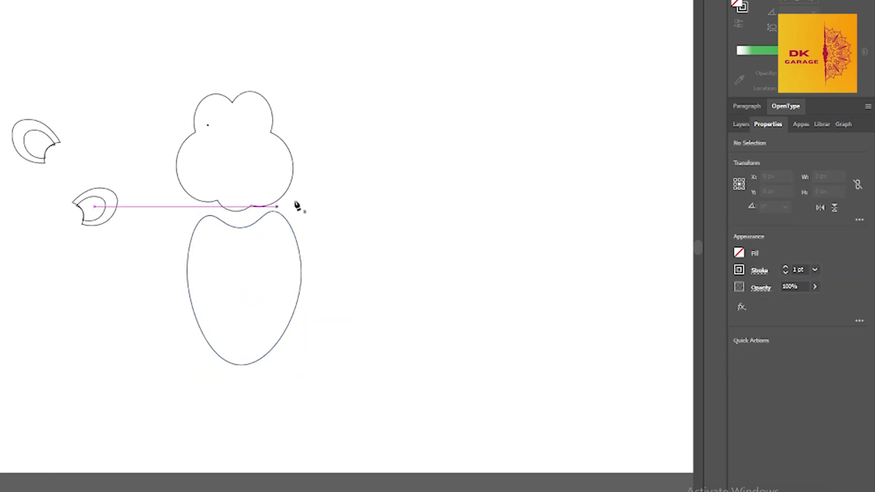
click(192, 66)
drag(266, 60, 289, 73)
drag(315, 123, 320, 141)
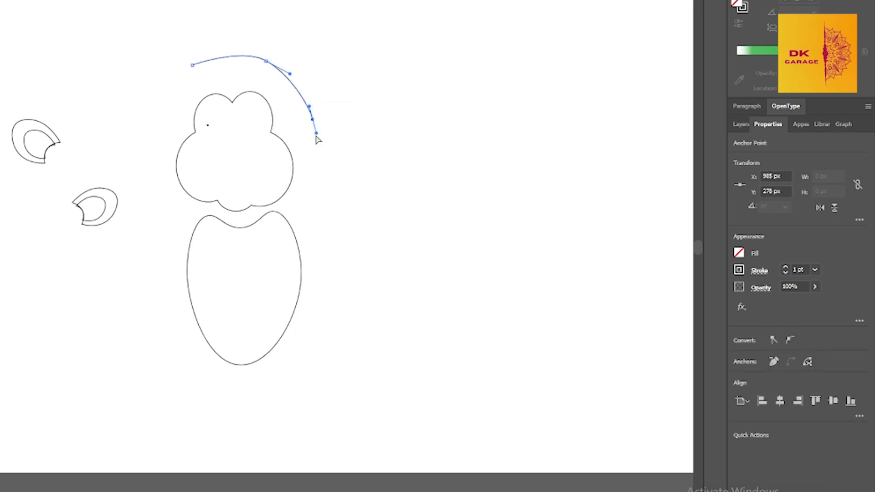
key(ctrl+z)
key(ctrl+z)
drag(267, 60, 275, 72)
drag(285, 100, 284, 122)
key(ctrl+z)
key(ctrl+z)
key(ctrl+z)
Nudge the head outline over the body and draw two overlapping ellipses beside it, the upper one about 262 × 175 px
key(v)
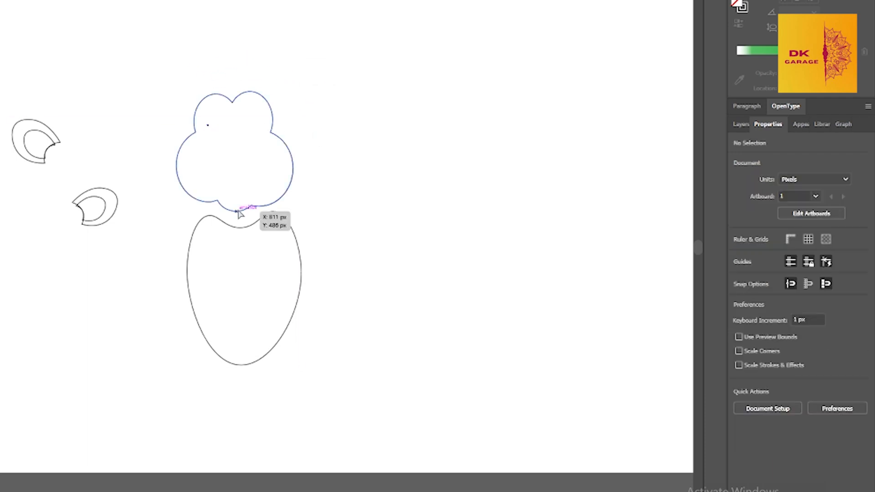
drag(236, 211, 243, 216)
key(l)
drag(336, 137, 458, 225)
key(l)
drag(340, 118, 456, 197)
key(v)
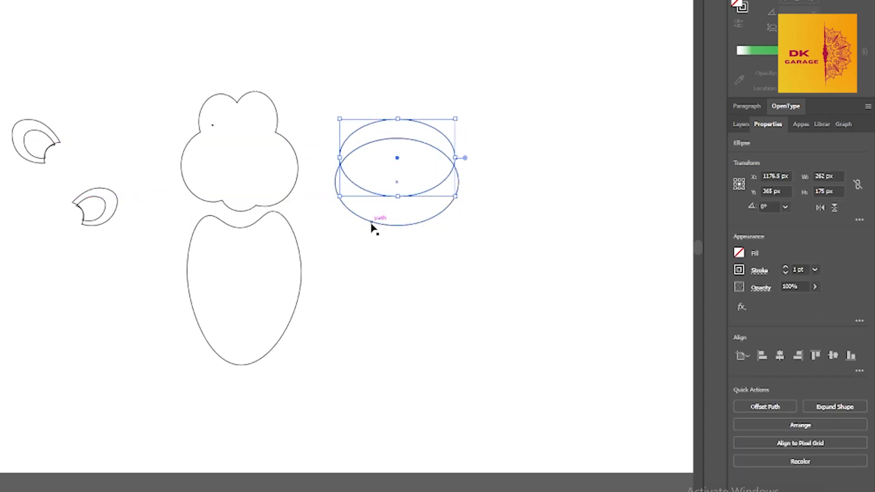
Subtract the upper ellipse from the lower one and pull the resulting crescent's two tips outward
shift+click(371, 222)
click(757, 407)
drag(339, 164, 332, 154)
drag(454, 165, 471, 163)
drag(332, 154, 313, 141)
Scale the crescent down and move it onto the lower part of the face as a mouth
key(v)
drag(471, 141, 425, 165)
drag(390, 202, 421, 186)
drag(455, 211, 431, 192)
drag(392, 178, 244, 184)
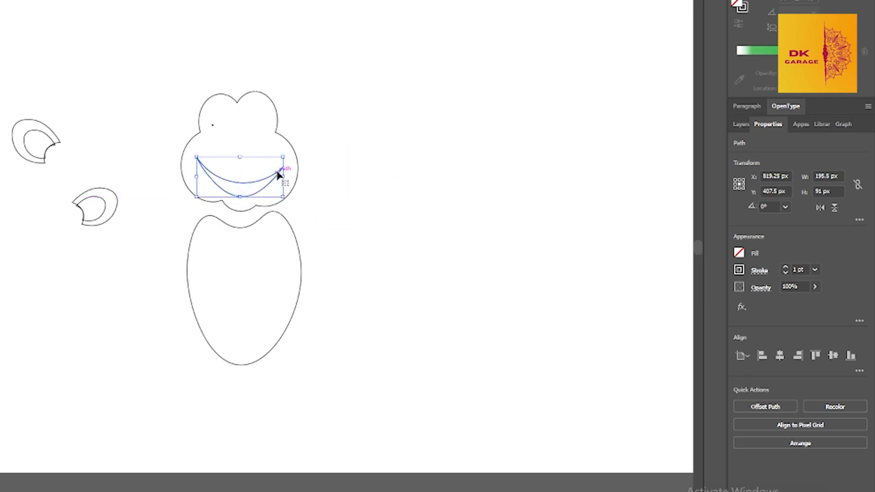
Shrink the mouth to about 152.5 × 62 px and center it just above the chin
drag(283, 157, 271, 163)
drag(234, 186, 245, 190)
drag(281, 166, 244, 207)
click(250, 196)
right_click(251, 190)
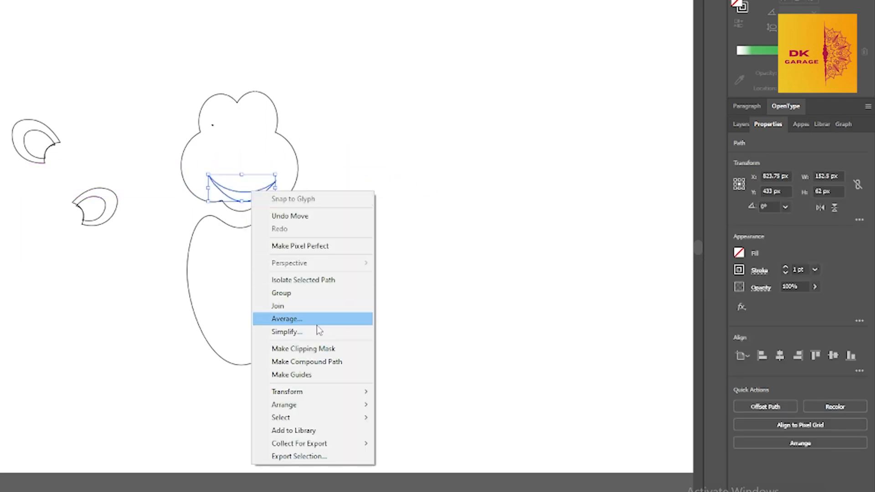
right_click(230, 194)
key(Escape)
Reshape the mouth with the Curvature tool, extending its tips and bending the left end of the upper lip
key(shift+grave)
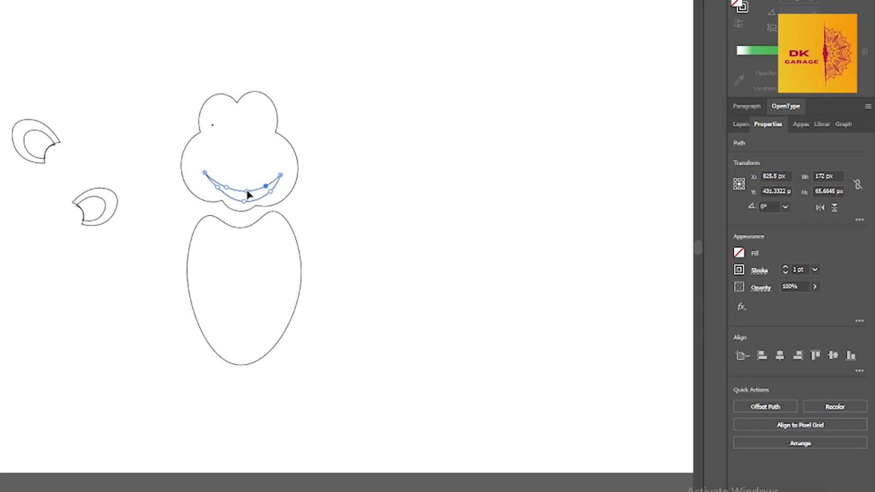
scroll(211, 164, up, 6)
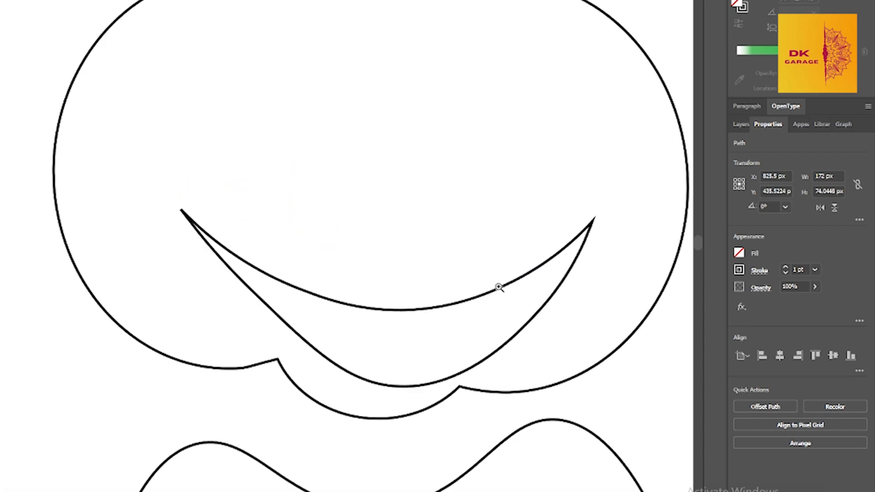
drag(242, 274, 172, 224)
drag(217, 258, 245, 283)
scroll(358, 325, down, 2)
scroll(359, 324, up, 1)
scroll(360, 325, right, 4)
Bend the right end of the upper lip so the mouth narrows into its corner like the opposite side
click(540, 223)
mouse_move(533, 209)
mouse_down()
mouse_move(539, 225)
mouse_move(532, 222)
mouse_up()
click(515, 233)
click(526, 242)
drag(516, 233, 523, 239)
drag(538, 224, 535, 222)
click(517, 245)
key(v)
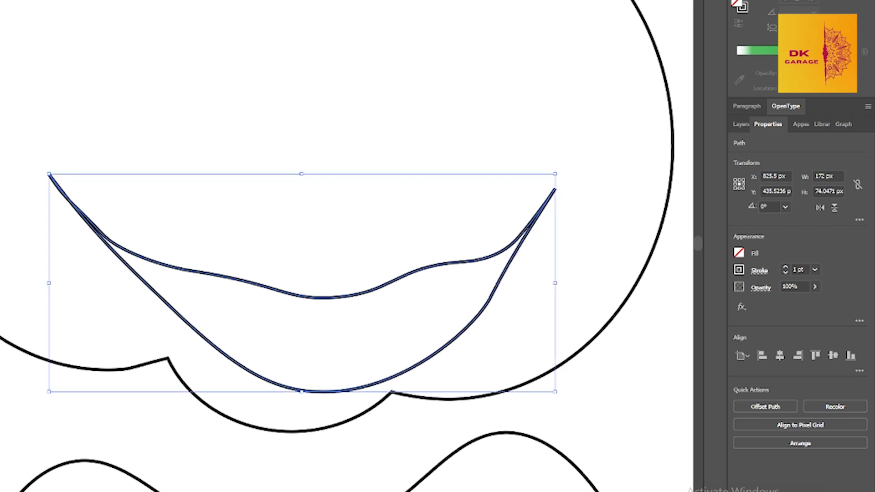
Shift the mouth slightly left on the face and refine the lower lip's curve
click(483, 260)
scroll(482, 258, down, 5)
click(495, 260)
click(605, 296)
click(494, 250)
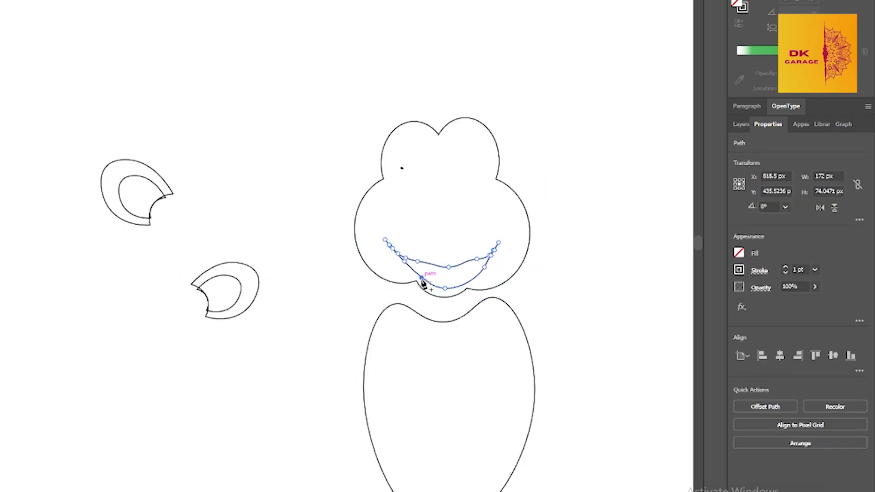
drag(446, 292, 445, 292)
key(v)
click(500, 224)
Draw a narrow vertical ellipse and place it on the face above the mouth as an eye
key(l)
drag(295, 220, 237, 216)
mouse_move(251, 153)
mouse_down()
mouse_move(275, 197)
mouse_move(416, 226)
mouse_move(443, 204)
mouse_up()
Reshape the head outline by adjusting the forehead lobes and pulling in the left cheek
click(440, 188)
drag(389, 172, 391, 196)
drag(360, 226, 366, 226)
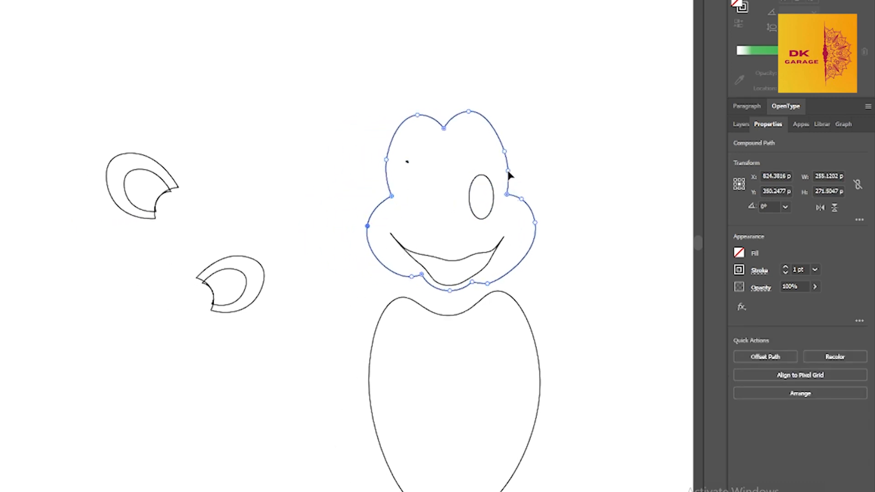
Duplicate the eye ellipse and position the pair on the upper face
drag(479, 197, 431, 210)
click(591, 189)
click(494, 196)
click(591, 159)
mouse_move(546, 190)
mouse_down()
mouse_move(559, 173)
mouse_move(544, 174)
mouse_up()
Select the head, facial features and body together and move them left on the artboard
drag(584, 71, 339, 490)
scroll(412, 285, down, 1)
drag(419, 271, 299, 262)
Move both double-outlined ear shapes from the left of the character to the empty area at its right
drag(94, 98, 218, 252)
drag(378, 200, 135, 119)
click(136, 98)
click(114, 167)
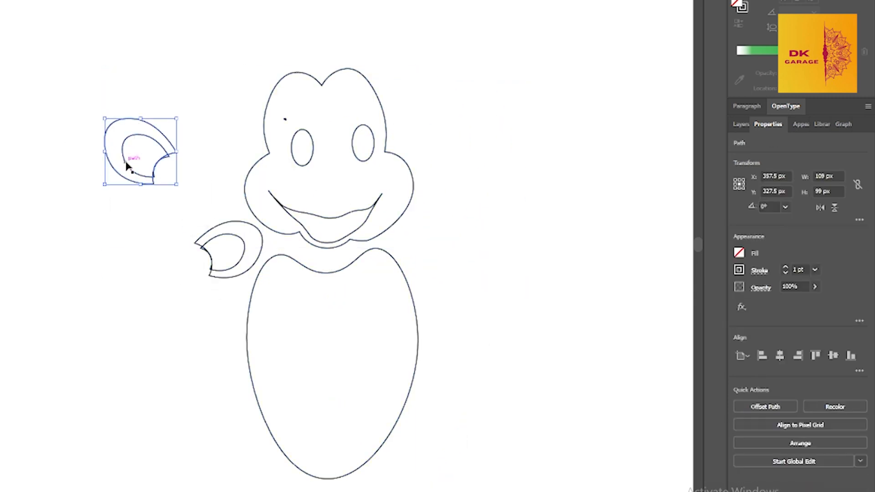
shift+click(124, 162)
drag(120, 172, 561, 219)
click(217, 271)
shift+click(215, 278)
drag(215, 277, 584, 331)
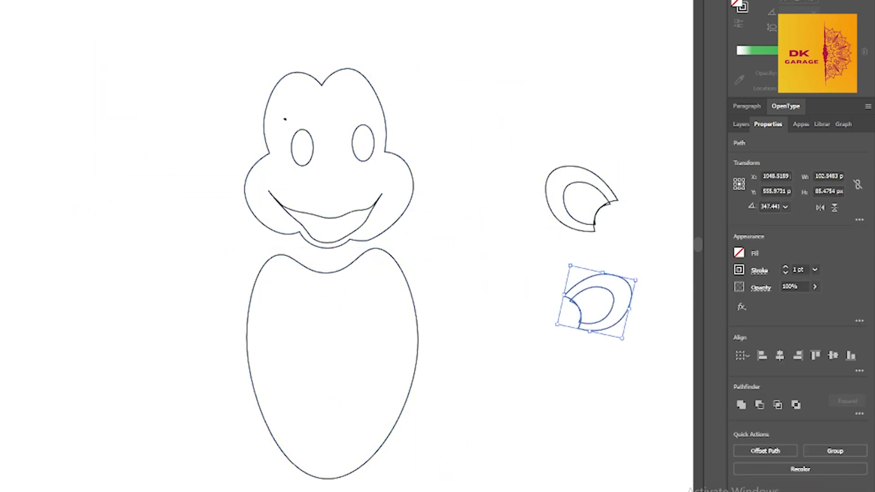
Reshape the head outline's two forehead lobes lower and rounder, and bring the tool palette into view
click(359, 78)
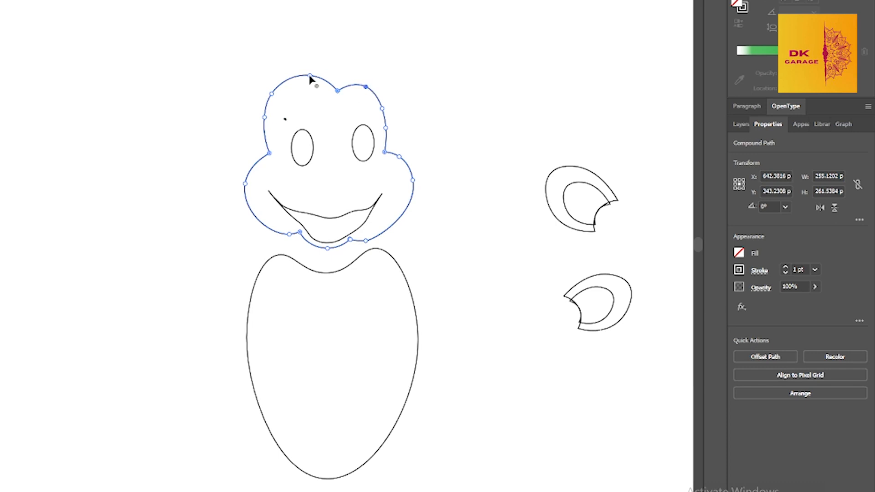
scroll(200, 123, down, 1)
drag(0, 62, 14, 59)
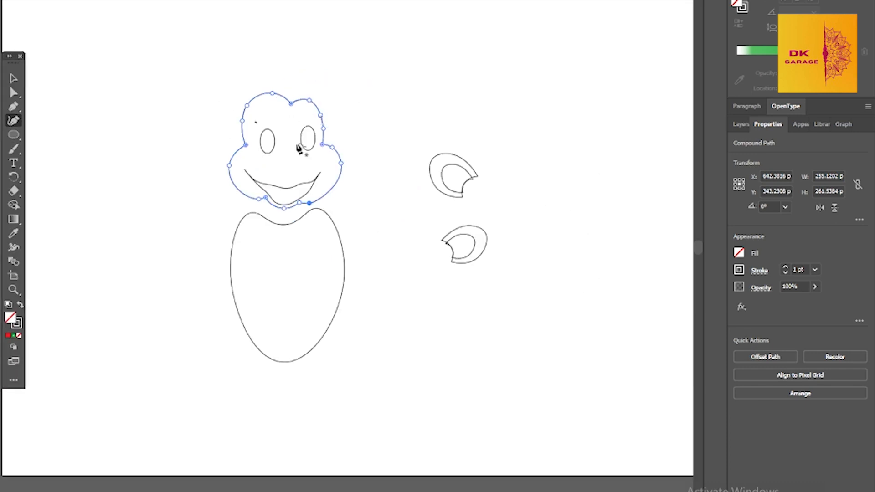
Draw a closed hair and back-of-head shape around the face with the Pen tool, with spiky tufts on top
click(13, 108)
click(207, 129)
drag(233, 83, 281, 65)
click(270, 72)
click(263, 40)
click(280, 68)
drag(295, 51, 302, 47)
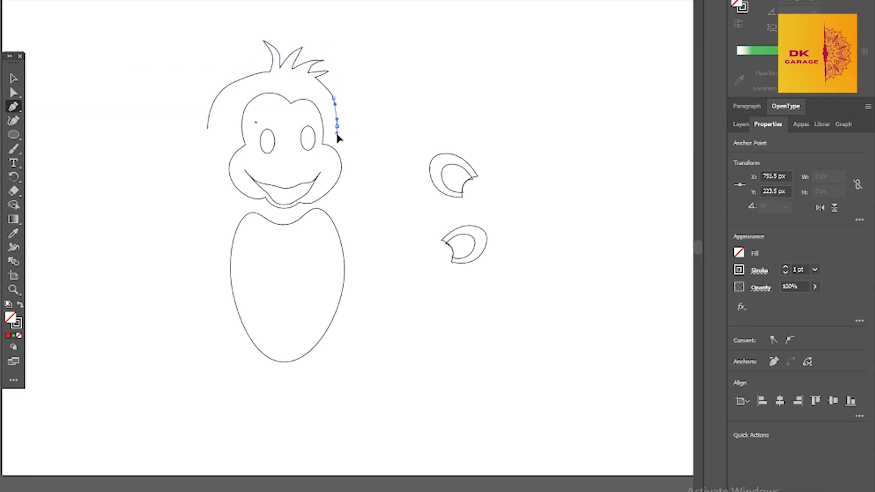
click(336, 148)
drag(248, 197, 206, 148)
click(208, 129)
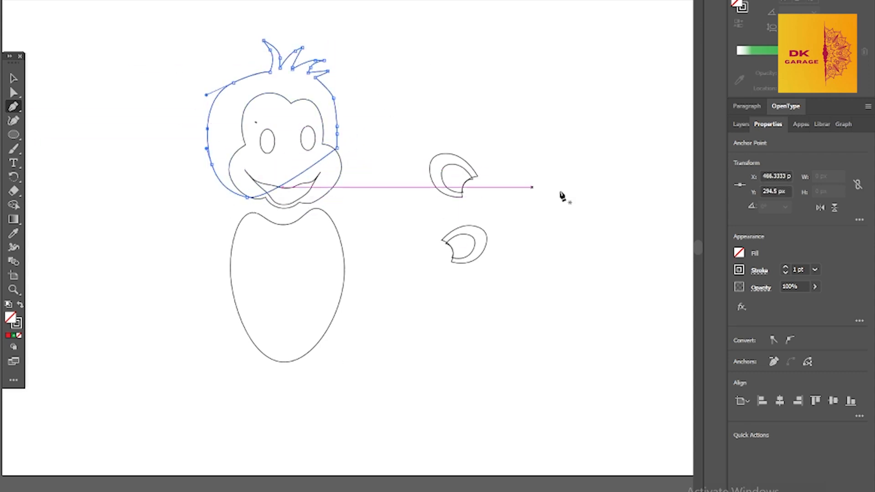
Fill the hair shape with dark brown and remove its outline
click(739, 252)
click(692, 311)
click(684, 311)
click(13, 233)
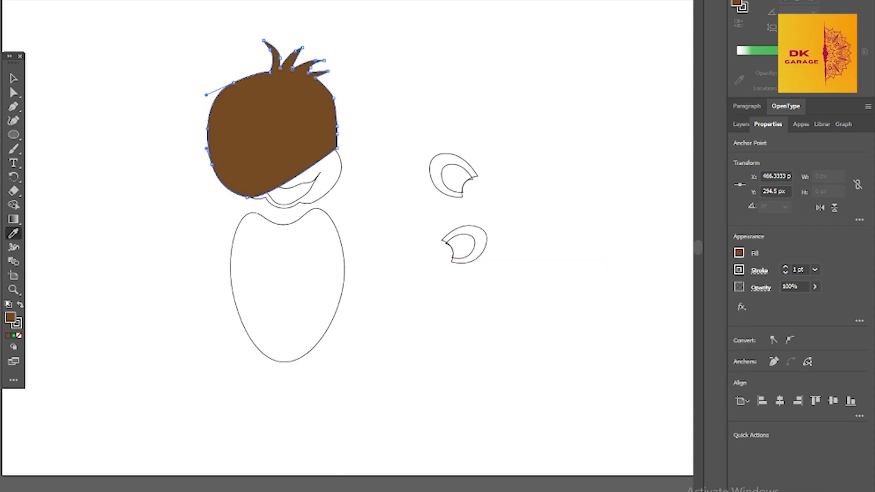
click(260, 100)
Fill the face shape with light peach and no outline, and bring it in front of the hair
click(13, 79)
click(337, 183)
click(738, 252)
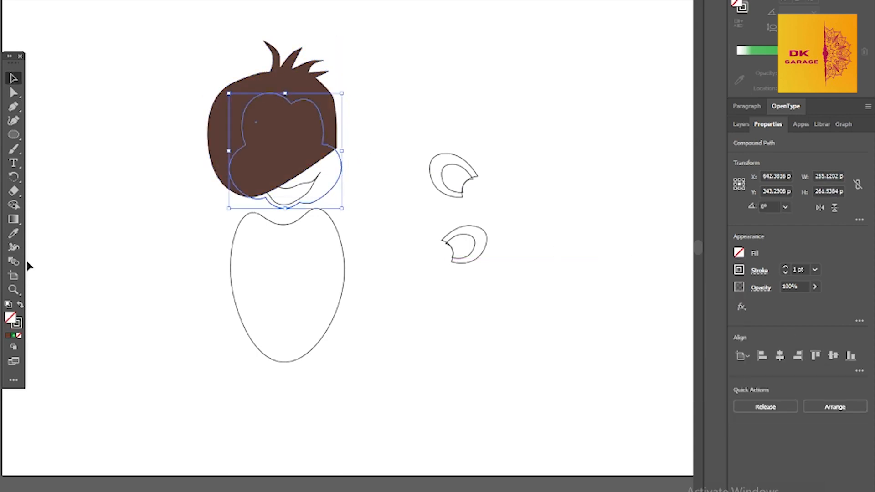
click(14, 234)
click(424, 186)
click(13, 78)
key(ctrl+])
key(ctrl+])
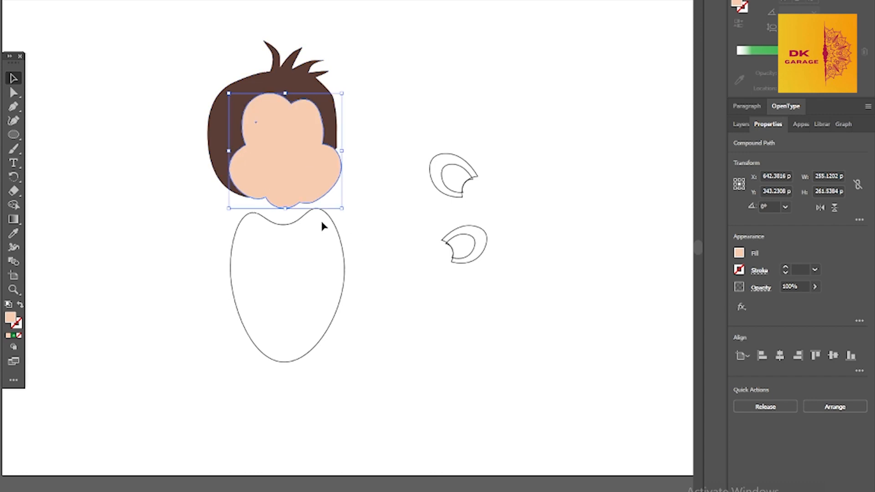
Attach the lower ear to the right side of the head and fill it with the face's peach color
click(478, 247)
drag(477, 247, 360, 171)
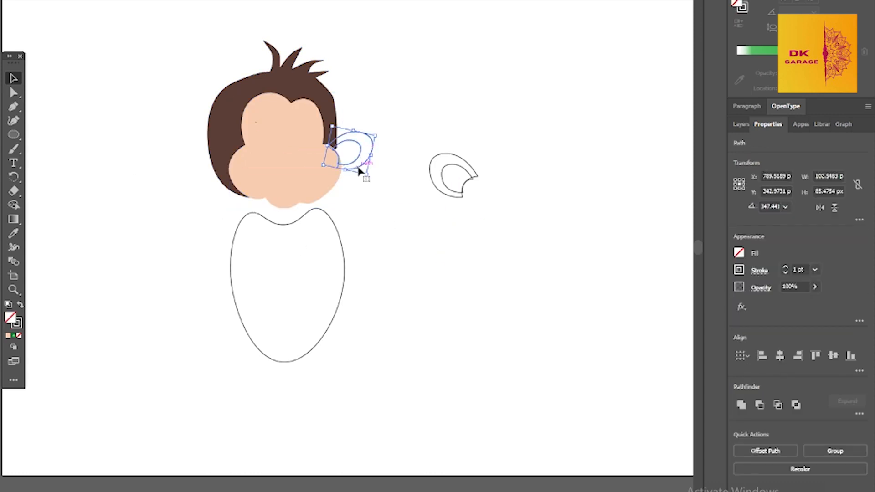
click(14, 233)
click(282, 169)
click(13, 78)
click(379, 179)
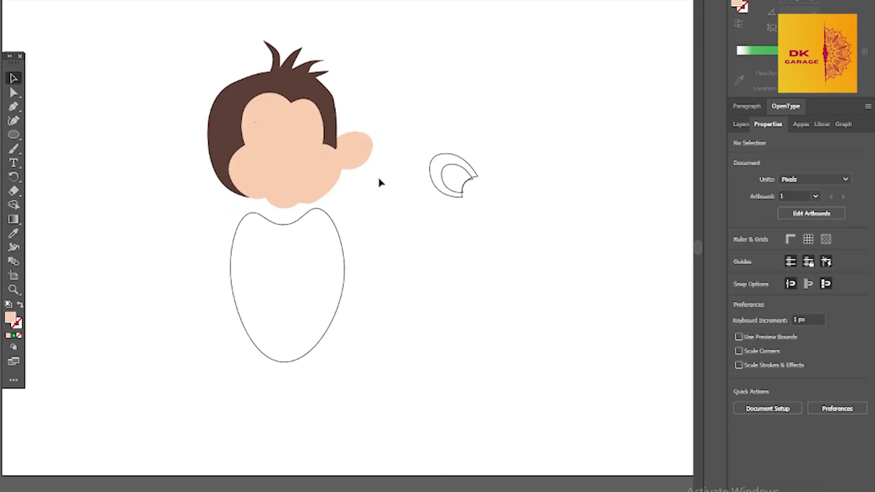
Enlarge the outer shape of the attached right ear slightly
click(359, 147)
drag(377, 130, 374, 132)
drag(365, 174, 367, 175)
click(386, 177)
Fill the inner part of the right ear with a darker tan-brown skin tone
click(351, 153)
click(739, 252)
click(668, 311)
click(660, 312)
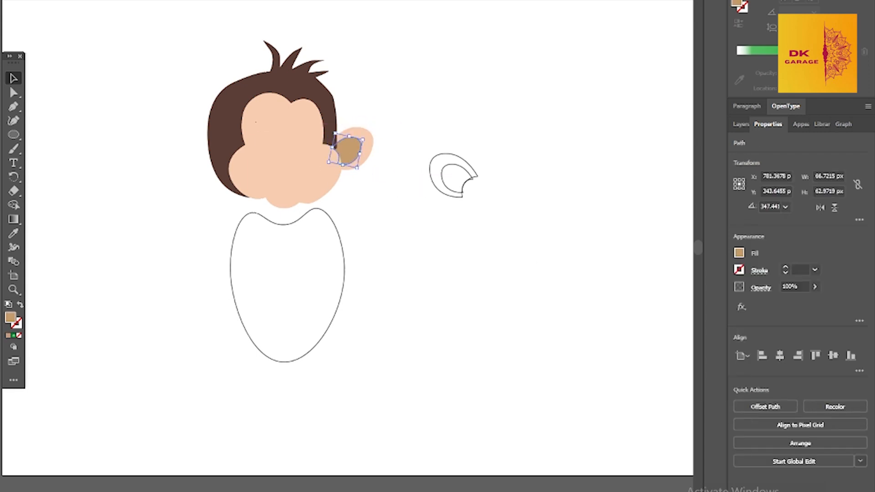
click(383, 203)
Round out the right ear's outer shape with the Curvature tool and move its inner part up and left to match
drag(384, 203, 360, 124)
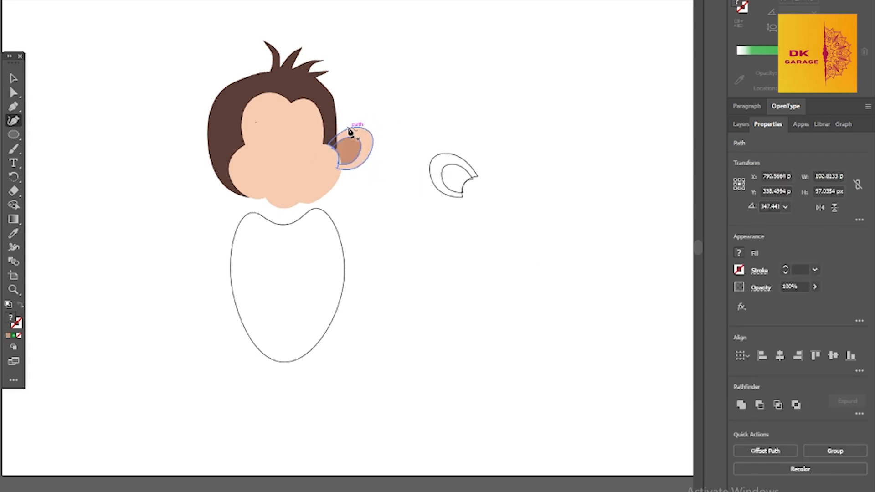
click(340, 133)
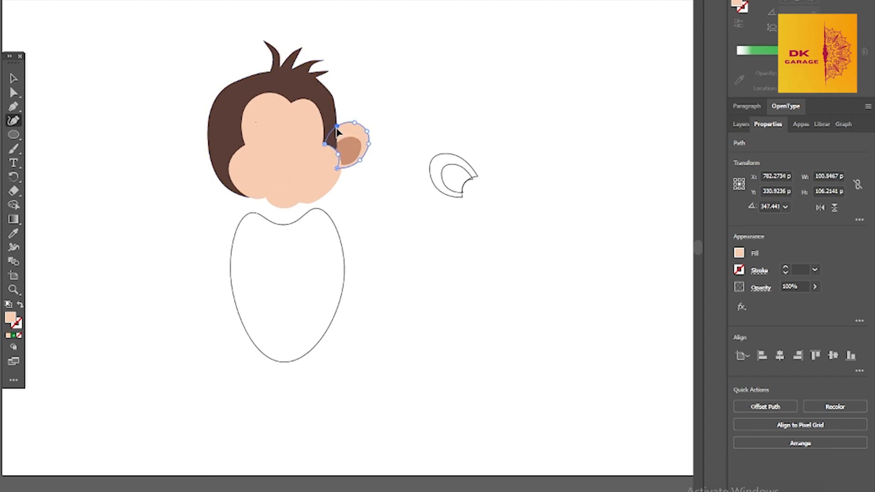
key(v)
click(346, 150)
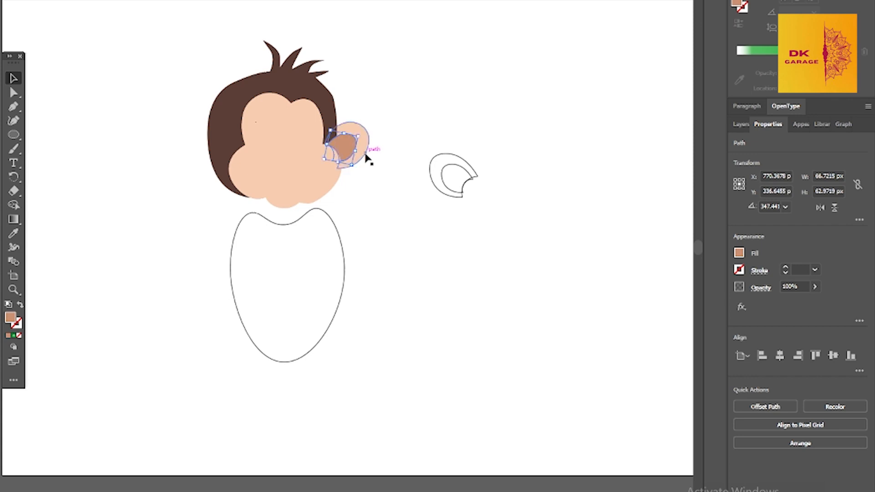
click(358, 211)
Reshape the hair with the Curvature tool, curving the top tufts and tightening its right edge
click(335, 117)
key(shift+grave)
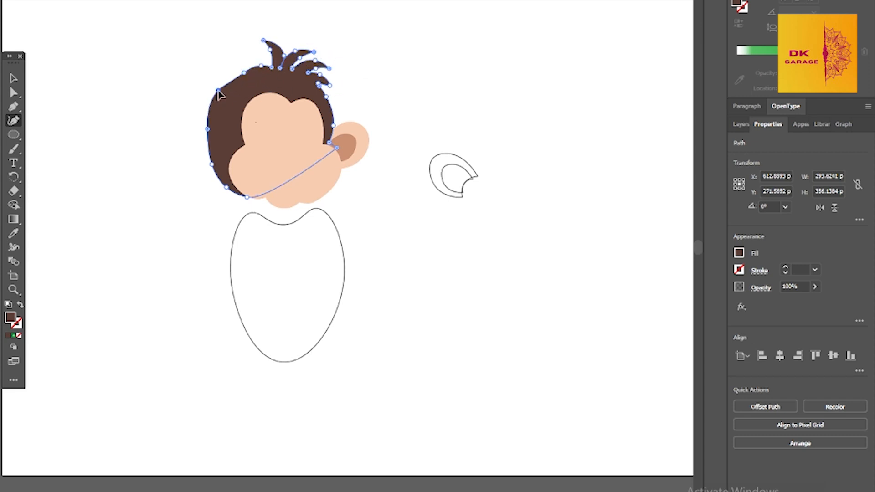
key(v)
key(ctrl+z)
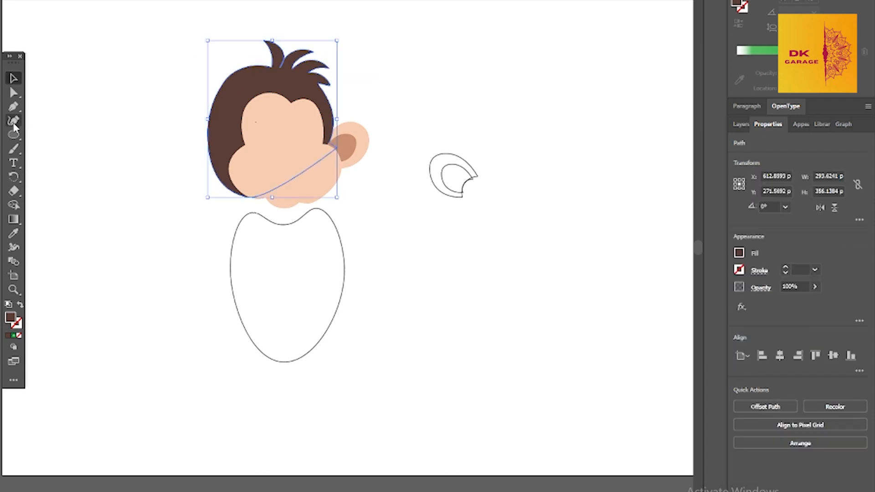
Smooth the hair's upper-left contour and shorten the leftmost tuft
click(13, 122)
drag(252, 67, 253, 70)
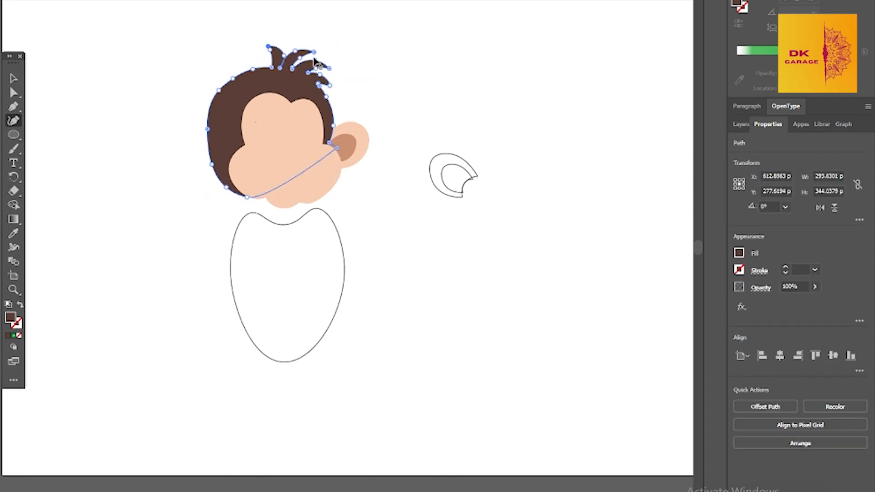
key(v)
click(439, 82)
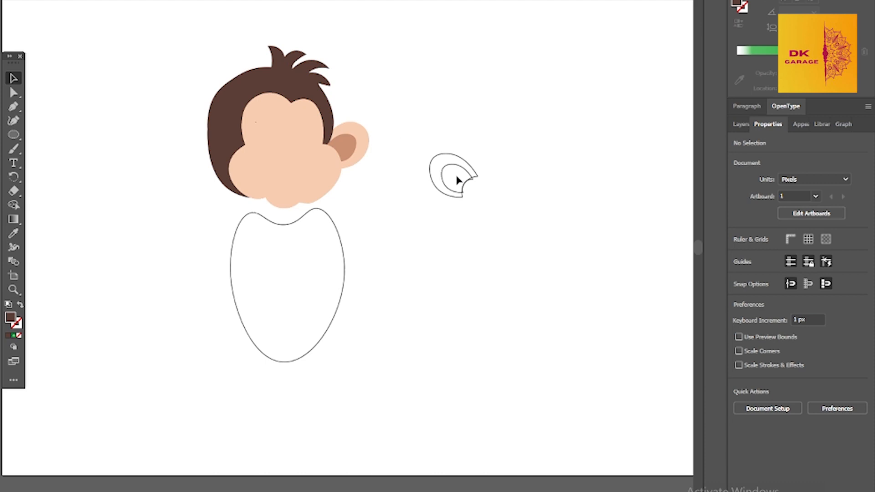
Fill the inner part of the unattached ear with the color sampled from the right ear's inner part
click(464, 176)
click(739, 253)
click(14, 234)
click(348, 145)
click(14, 78)
Fill the outer part of the unattached ear with the peach color sampled from the face
click(433, 183)
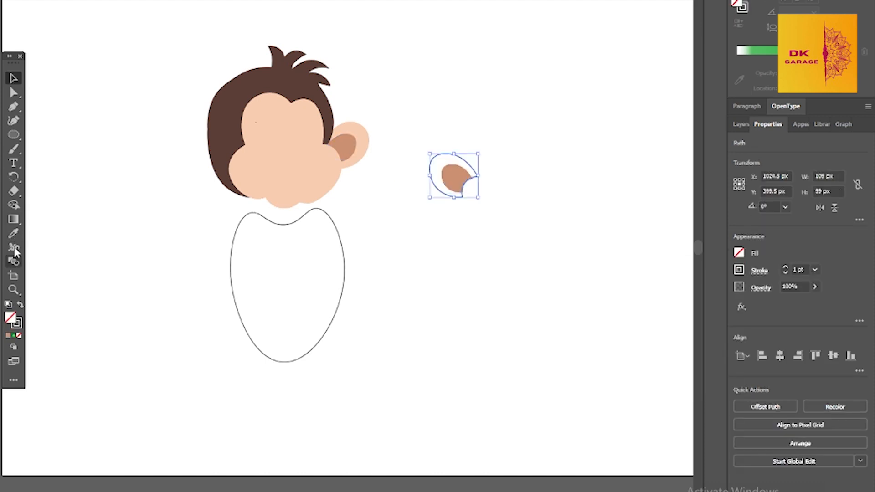
click(13, 233)
click(291, 160)
click(13, 78)
Move the filled ear to the left side of the head and bring it to the front
shift+click(450, 186)
drag(448, 188, 220, 169)
key(ctrl+shift+])
Adjust the left ear's position and outer shape so it sits level with the right ear
click(245, 156)
click(184, 123)
click(220, 142)
shift+click(212, 141)
click(428, 180)
Draw a closed spiky hair tuft with the Pen tool on the empty canvas beside the monkey's head
click(13, 107)
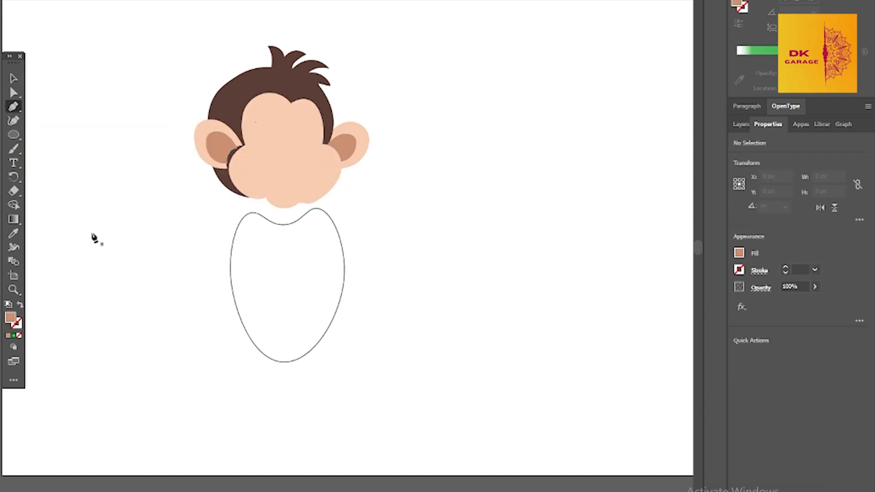
click(127, 209)
drag(108, 214, 103, 214)
click(104, 215)
click(116, 220)
click(104, 224)
click(97, 226)
click(116, 227)
click(98, 240)
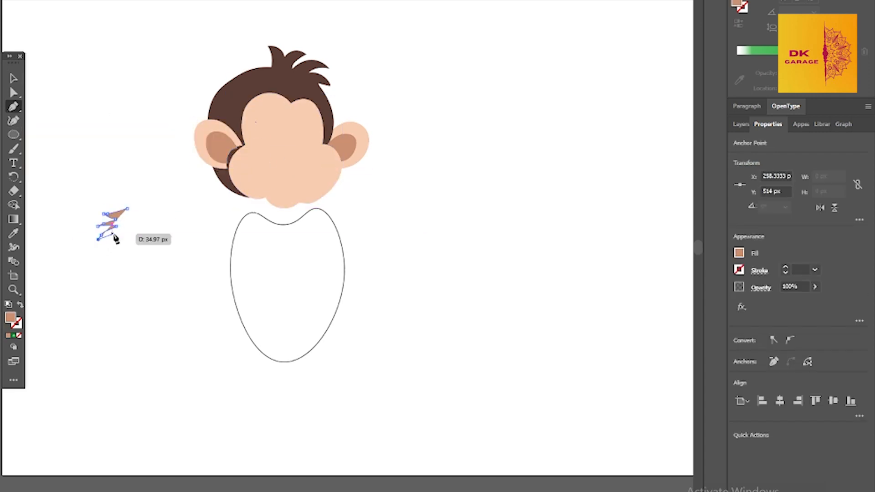
click(119, 234)
click(96, 253)
click(112, 246)
click(130, 247)
click(142, 208)
click(127, 209)
Fill the hair tuft with the dark brown sampled from the hair and move it onto the left ear's inner edge
click(13, 233)
click(222, 98)
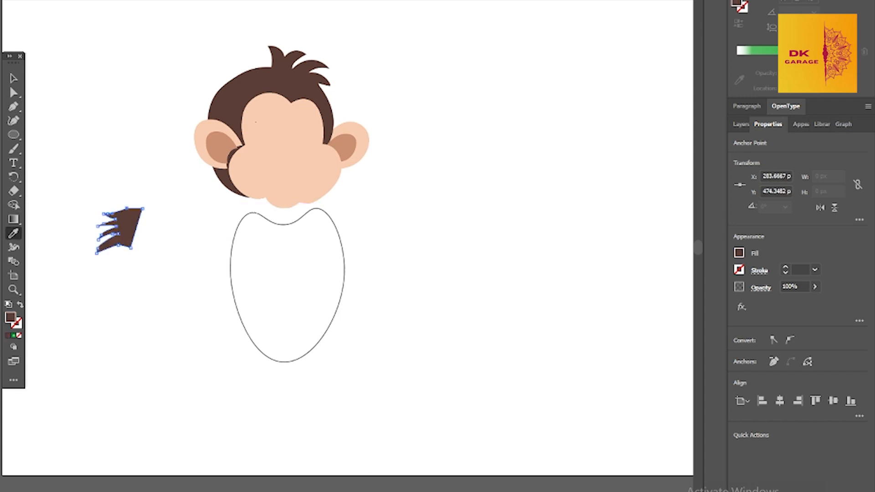
click(13, 79)
drag(125, 227, 234, 141)
Place a mirrored copy of the hair tuft on the right ear's inner edge
drag(223, 157, 335, 155)
click(13, 78)
click(367, 237)
click(235, 148)
click(14, 79)
click(383, 237)
drag(323, 154, 352, 156)
drag(345, 153, 357, 134)
Fine-tune the right tuft's position so it sits between the face and the right ear
click(435, 250)
click(336, 155)
key(a)
key(v)
drag(344, 148, 338, 145)
click(446, 243)
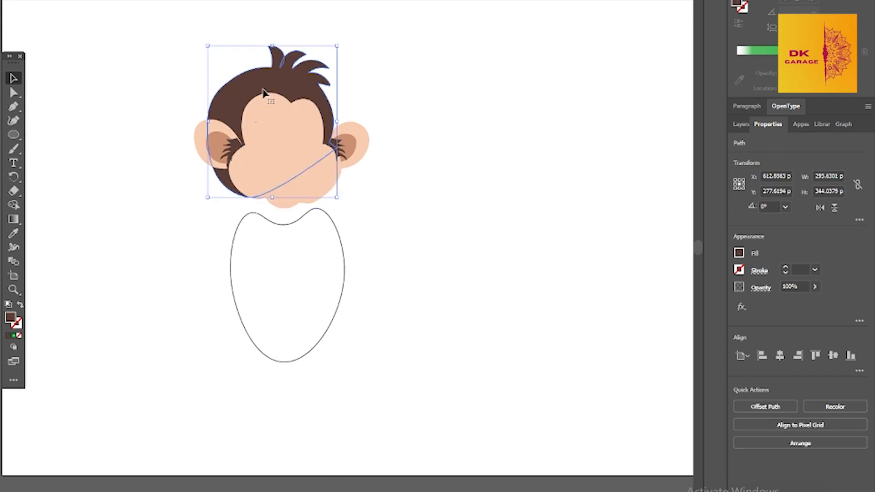
Group the hair, face, ears and tufts as one head, and place the eye and mouth outlines on the face
click(299, 168)
key(ctrl+a)
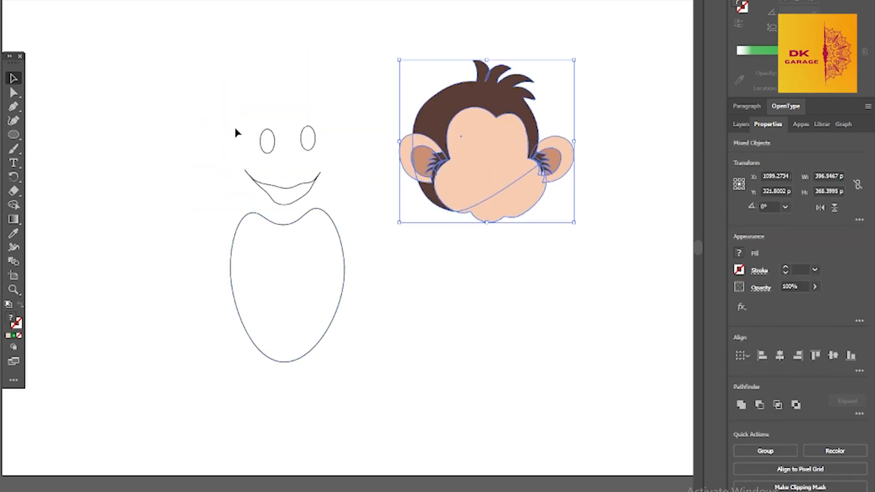
key(ctrl+g)
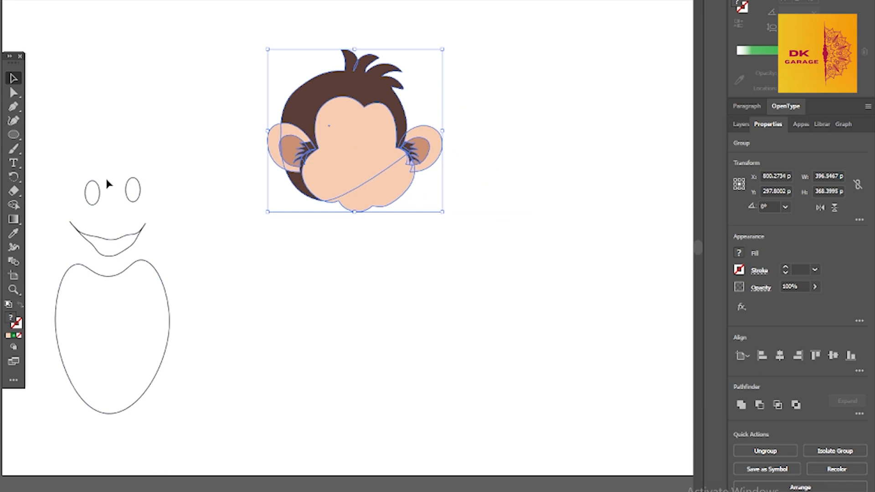
drag(161, 168, 57, 247)
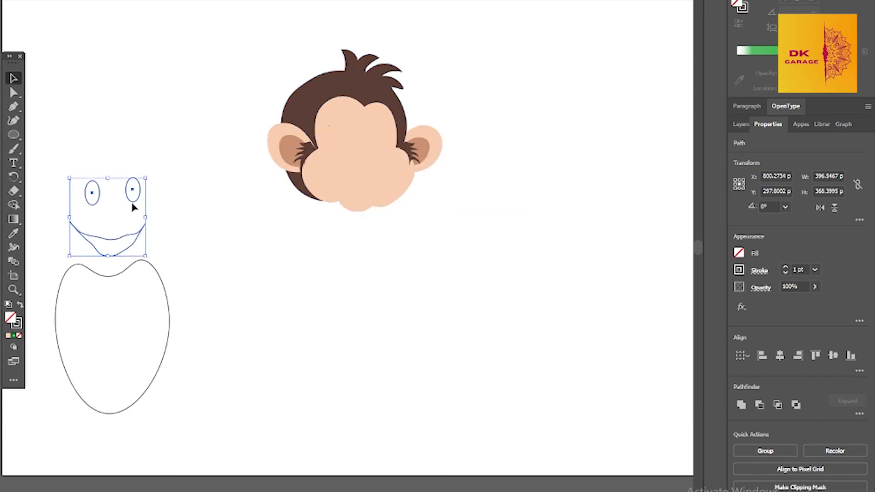
drag(122, 238, 367, 178)
Fill the eyes and mouth with white and move the body outline directly beneath the head
click(738, 253)
click(627, 295)
click(142, 118)
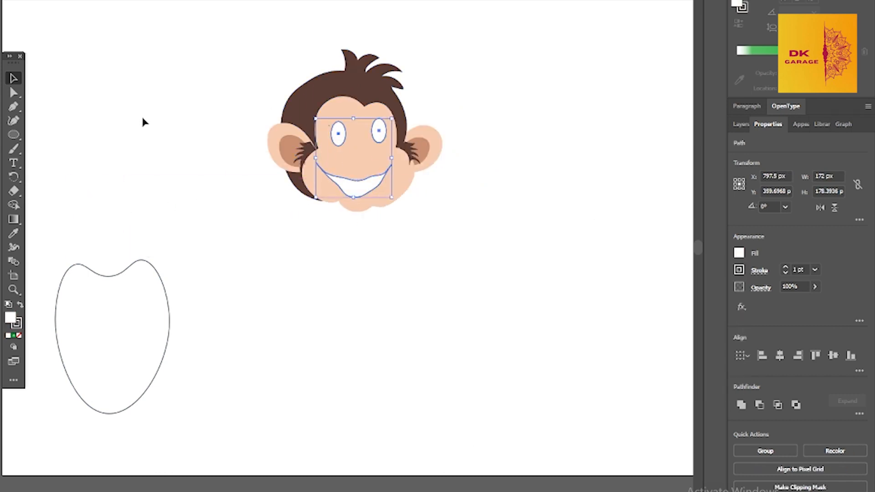
drag(148, 261, 396, 213)
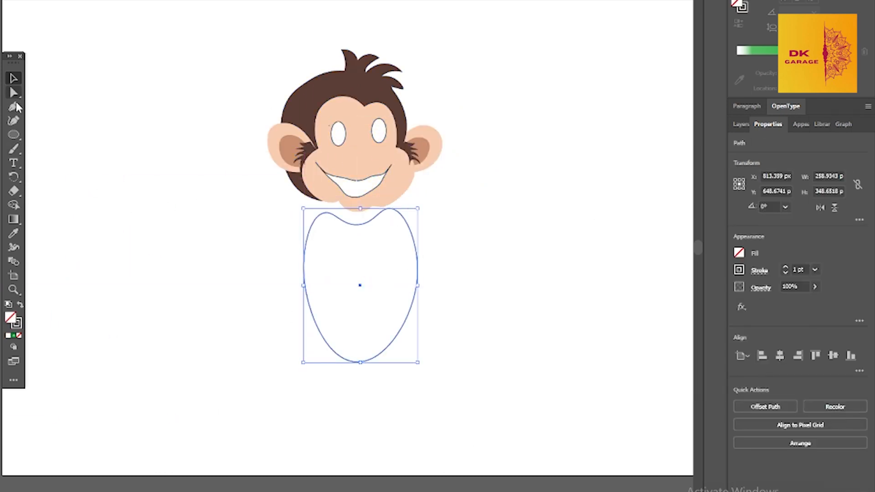
Draw the closed outline of the left arm with pointed fingers along the body's left side using the Pen tool
key(p)
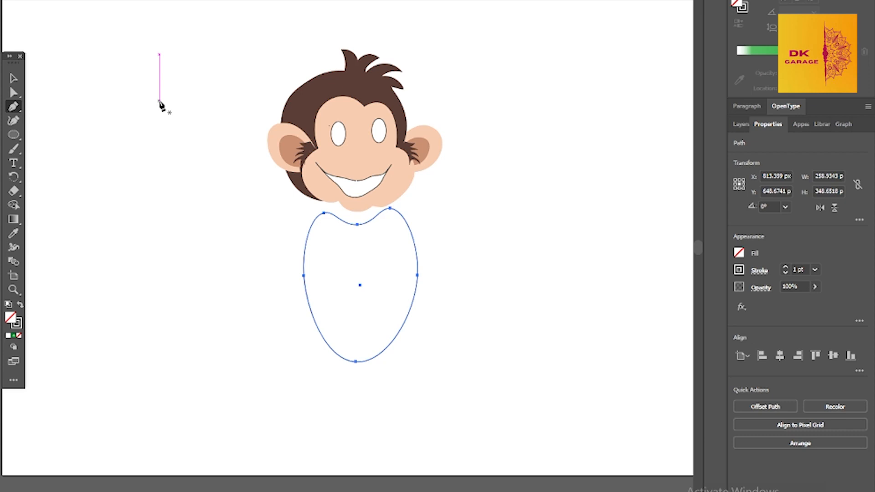
click(304, 201)
drag(274, 269, 274, 307)
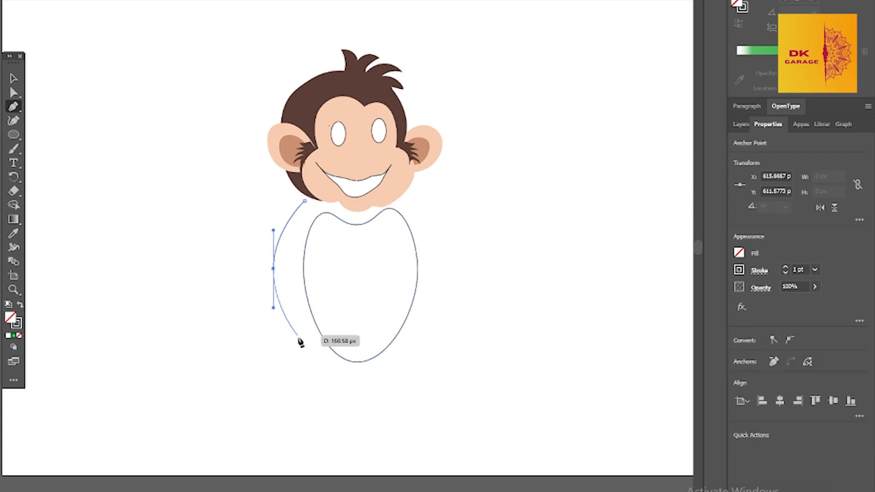
click(299, 352)
click(302, 362)
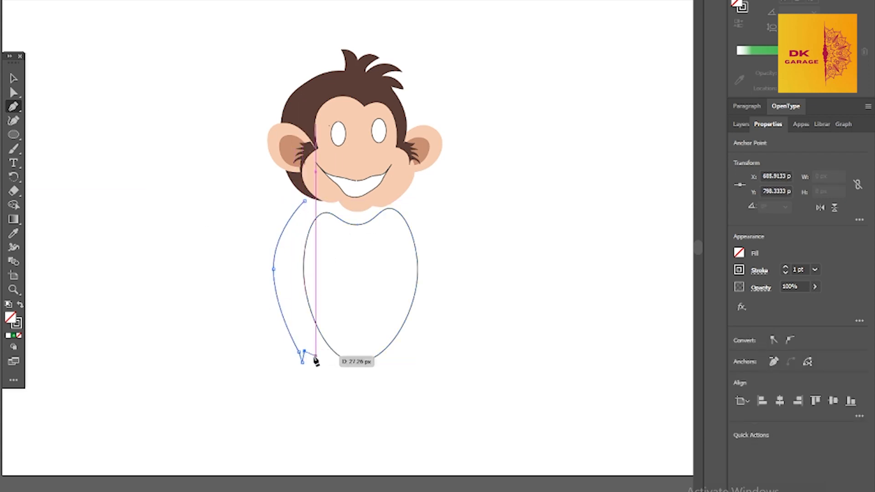
click(308, 350)
click(316, 362)
click(321, 342)
click(310, 305)
click(303, 260)
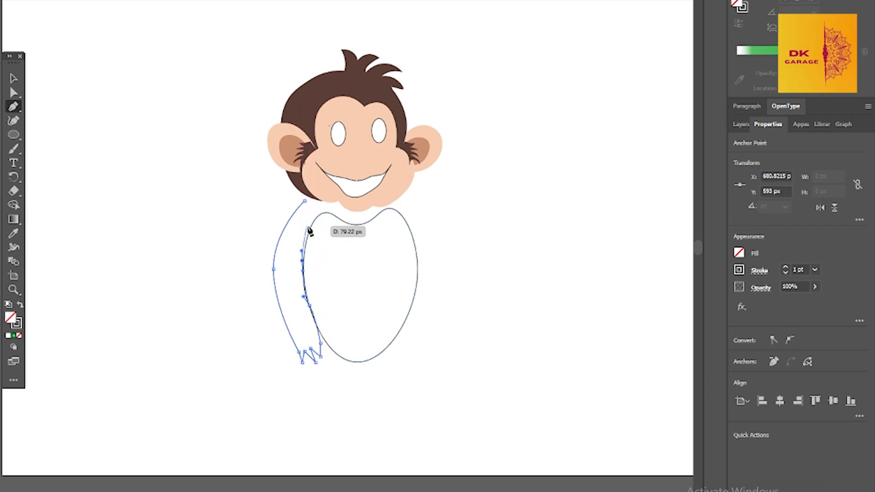
click(310, 226)
click(310, 215)
click(304, 201)
Draw the closed outline of the right arm with pointed fingers along the body's right side and curve its inner edge
click(406, 190)
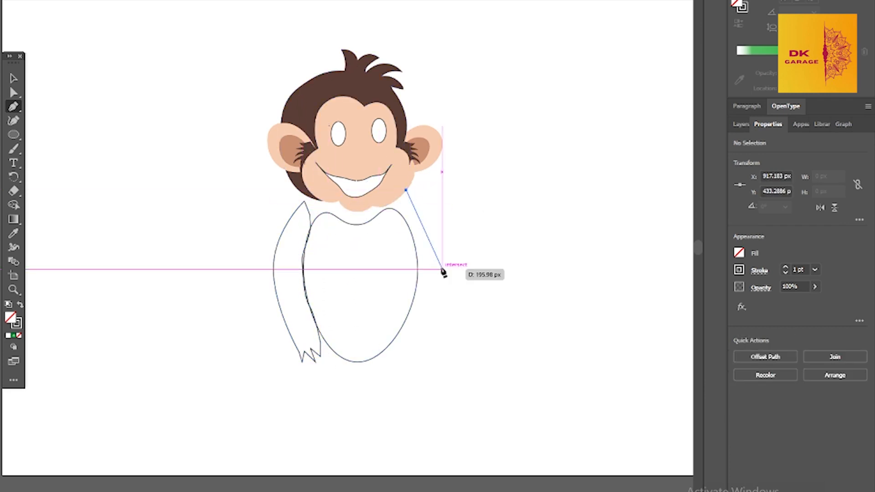
drag(439, 269, 438, 294)
click(433, 340)
click(430, 352)
click(420, 352)
click(423, 341)
click(409, 352)
click(413, 336)
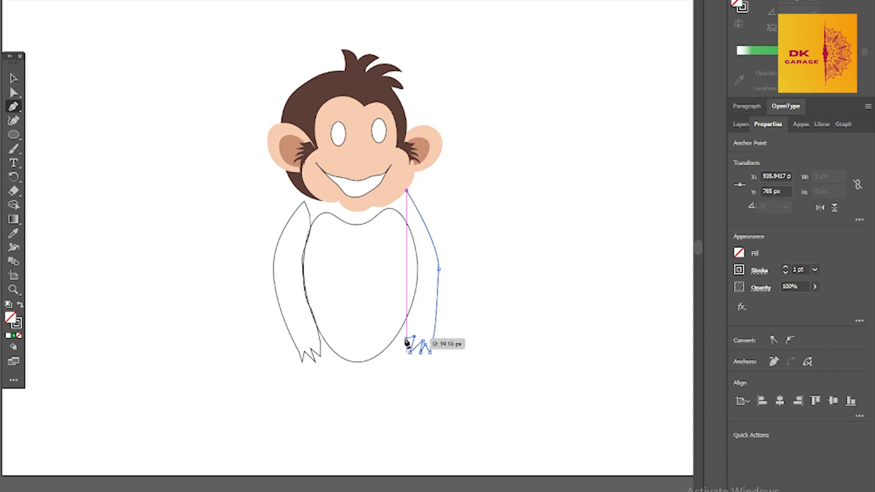
click(423, 269)
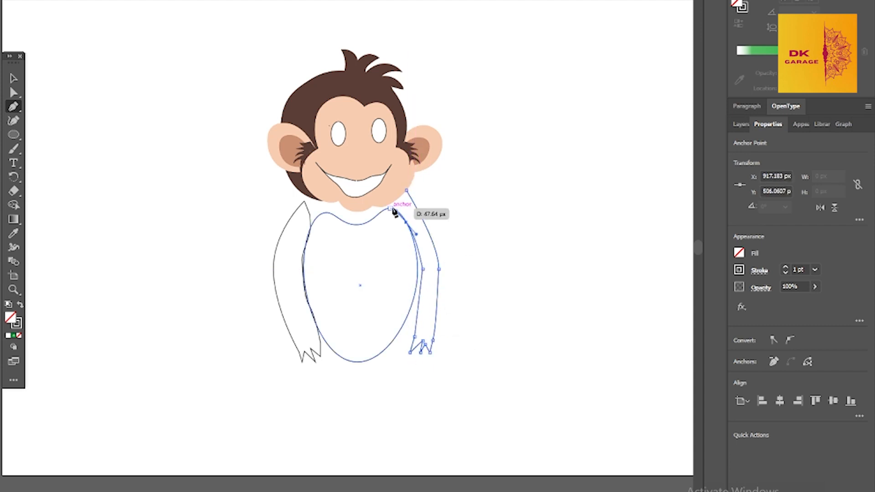
click(391, 208)
click(14, 121)
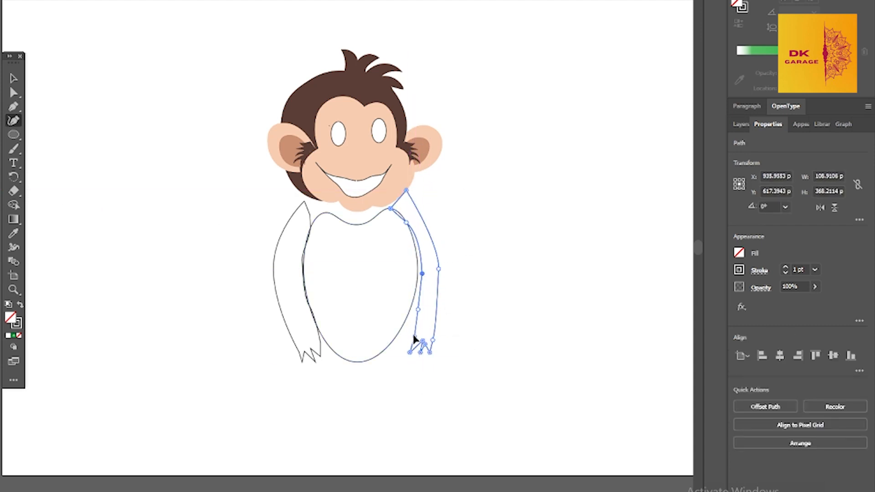
Fill both arms with the dark brown sampled from the head
click(15, 234)
click(310, 124)
click(13, 79)
click(275, 287)
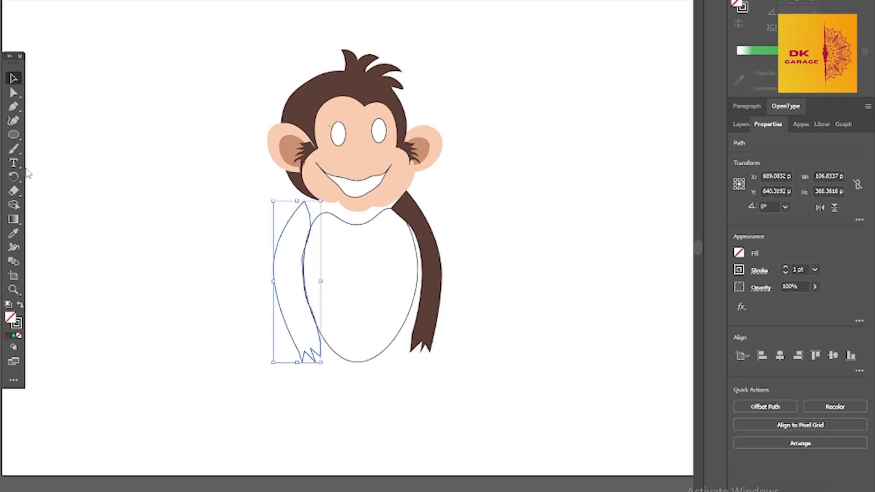
click(15, 234)
click(401, 143)
click(15, 109)
click(299, 208)
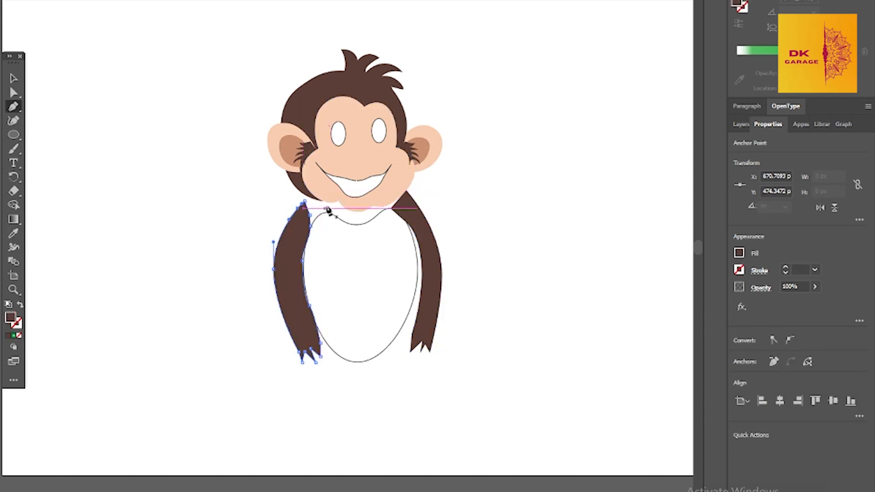
key(ctrl+z)
drag(429, 220, 428, 213)
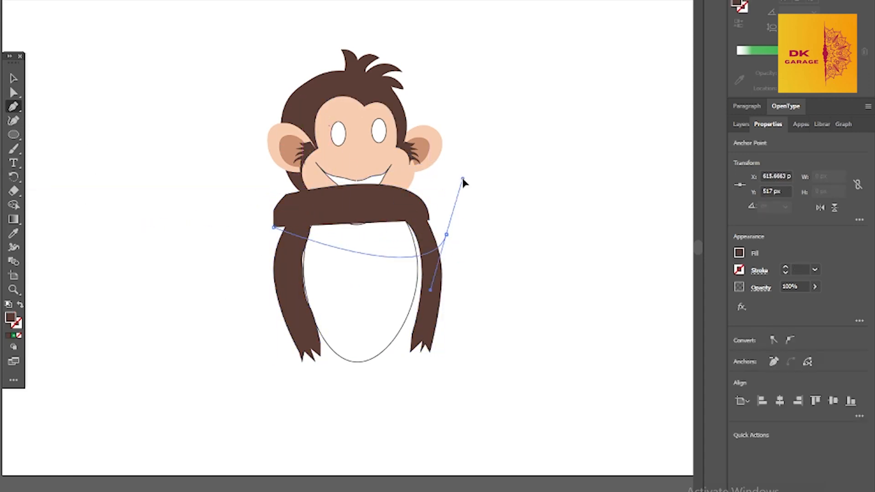
Draw a dark brown ellipse about 300 by 122 px across the shoulders between the two arms
key(l)
drag(289, 197, 424, 247)
key(v)
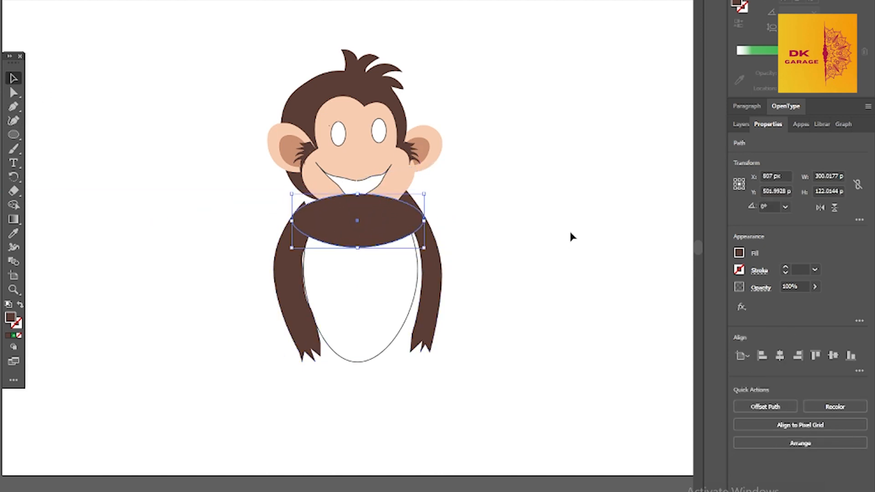
Order the shoulder ellipse below the head group and pull its upper edge up to meet the arms and neck
click(741, 124)
drag(809, 157, 823, 235)
click(14, 121)
drag(403, 203, 406, 190)
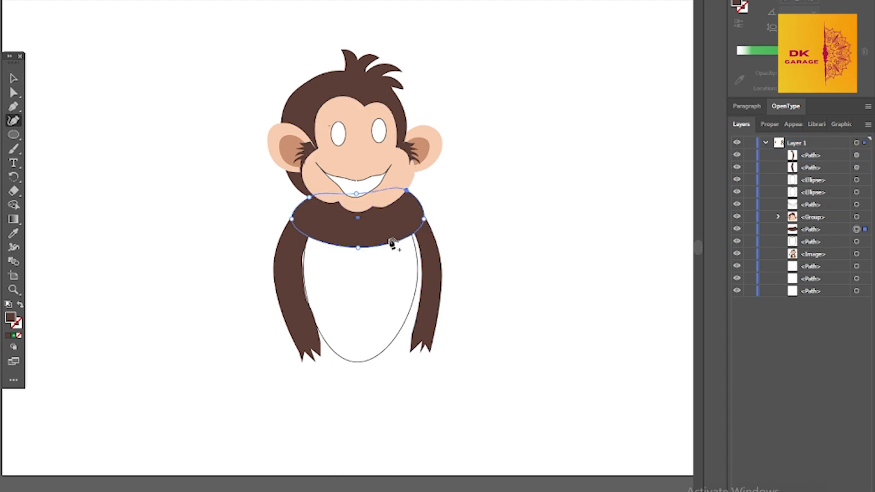
Fill the body shape with the peach sampled from the face and order it above the shoulder shape
click(375, 347)
key(i)
click(358, 161)
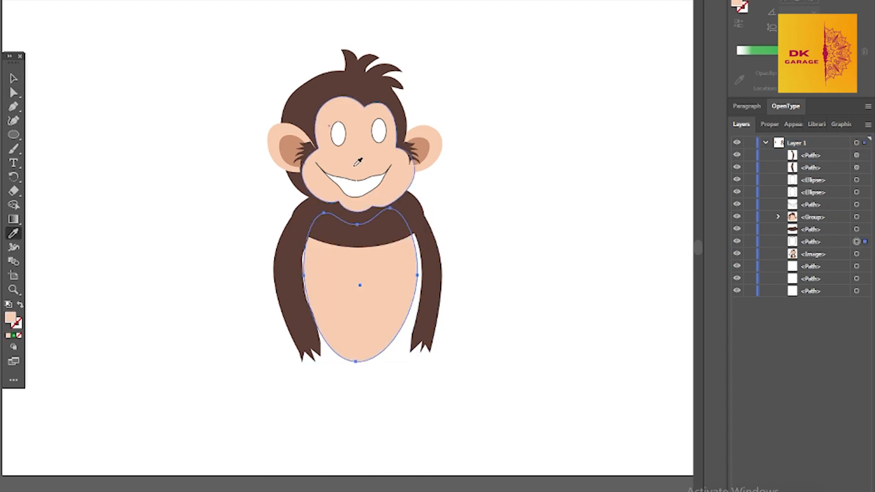
drag(814, 242, 819, 222)
Reshape the inner edges of both arms so they overlap the sides of the belly without gaps
click(14, 121)
click(406, 230)
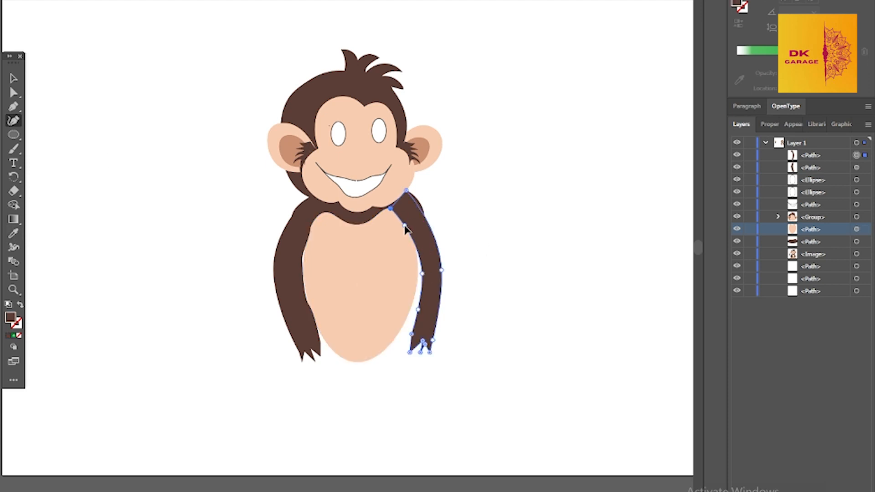
click(13, 78)
click(290, 269)
click(13, 121)
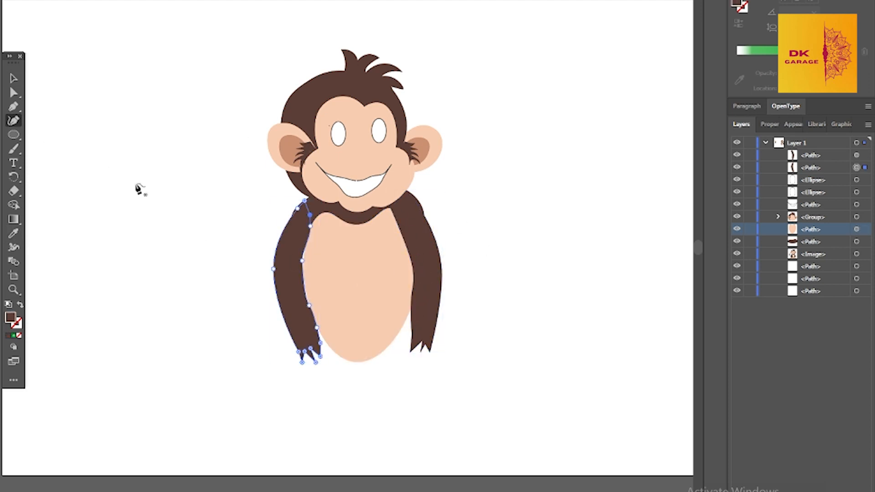
drag(303, 264, 306, 262)
click(13, 78)
click(13, 121)
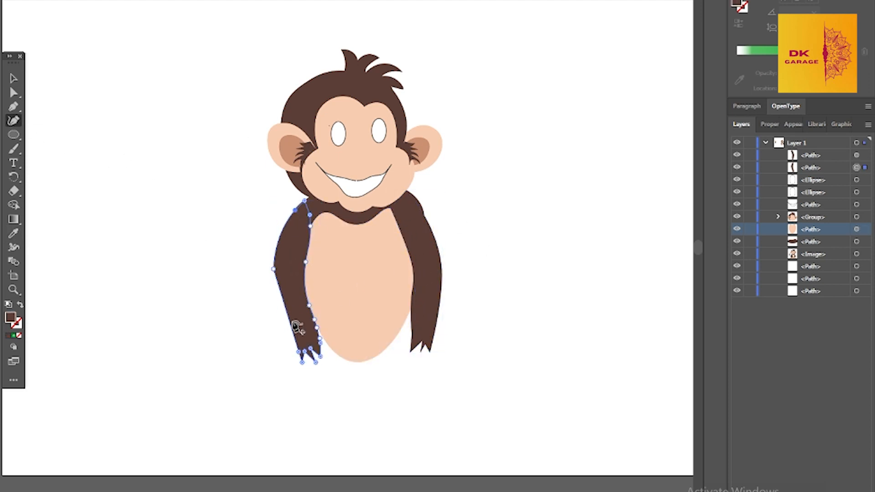
Fill the mouth with a sampled dark maroon color
click(14, 79)
click(372, 363)
click(359, 188)
click(14, 233)
click(191, 200)
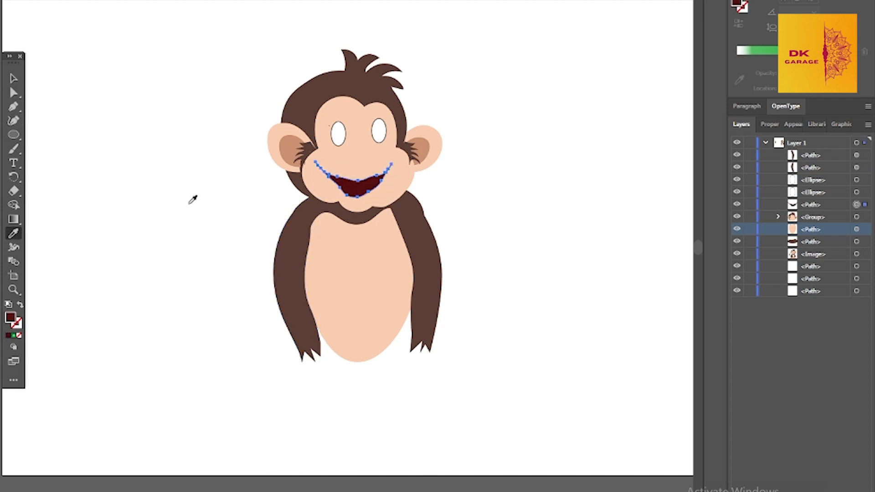
Draw a freehand heart-like tongue about 88 by 60 px beside the monkey and fill it with a sampled pink
click(14, 149)
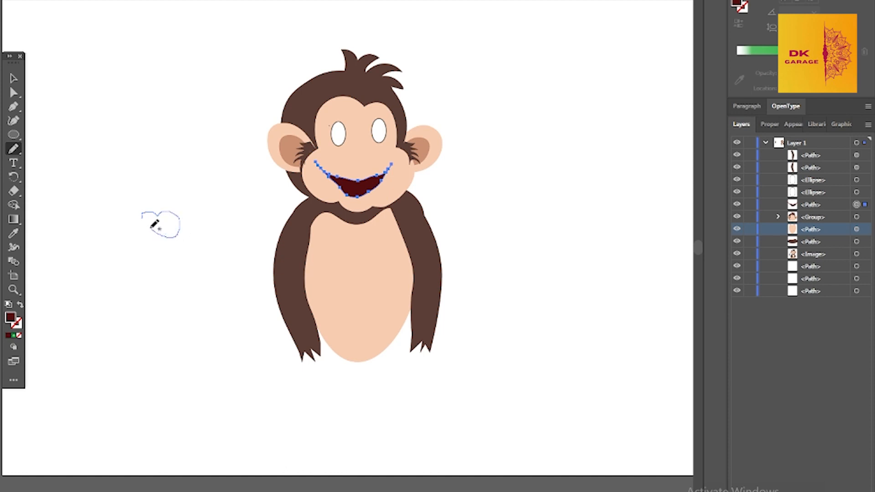
drag(151, 228, 141, 217)
click(768, 125)
click(739, 252)
click(14, 233)
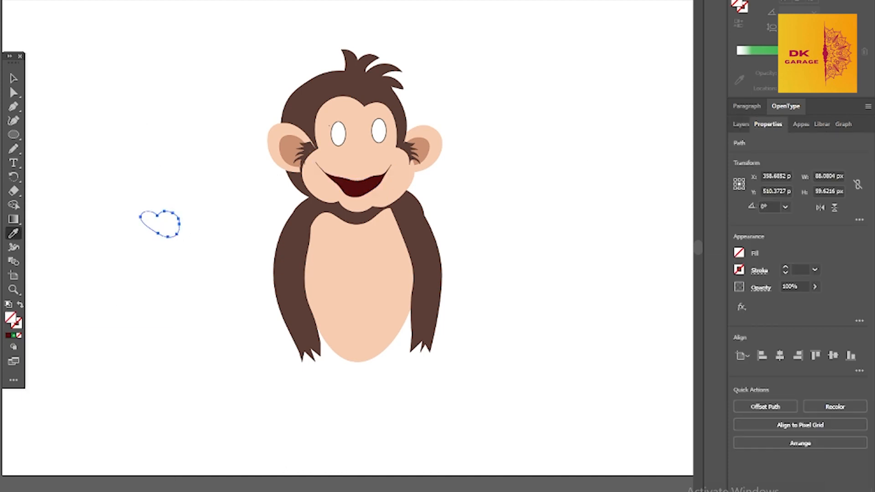
click(194, 214)
Move the pink tongue into the mouth and fit it against the lower lip
click(14, 78)
drag(164, 234, 373, 197)
click(13, 120)
click(14, 78)
drag(360, 190, 188, 240)
click(13, 92)
click(14, 290)
click(371, 185)
click(371, 185)
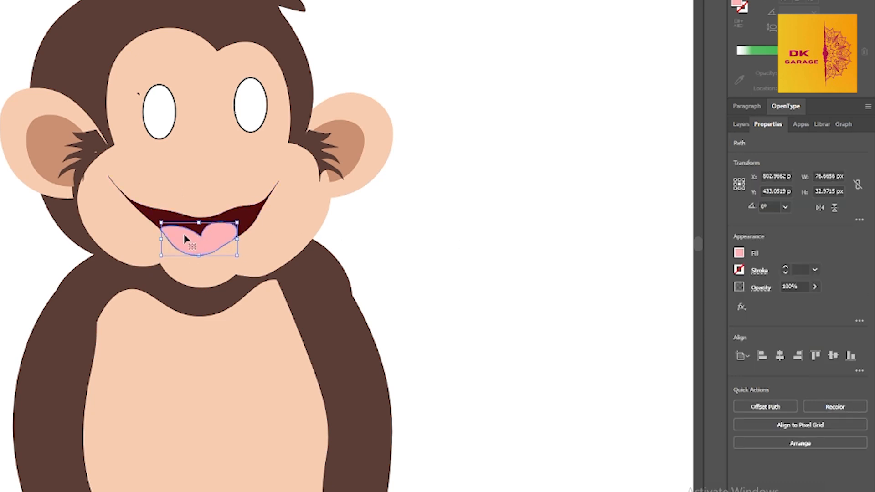
Reshape the tongue's upper curves and shift its center notch toward the left
key(ctrl+equal)
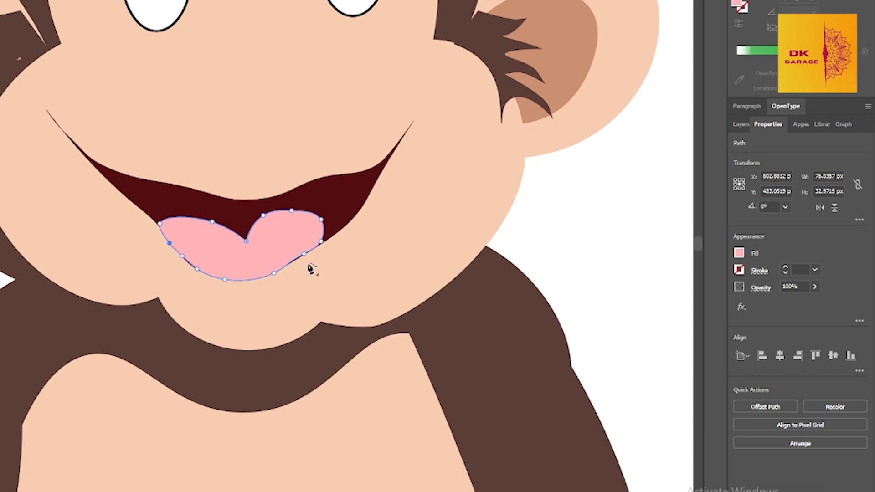
drag(291, 212, 291, 206)
drag(246, 241, 215, 219)
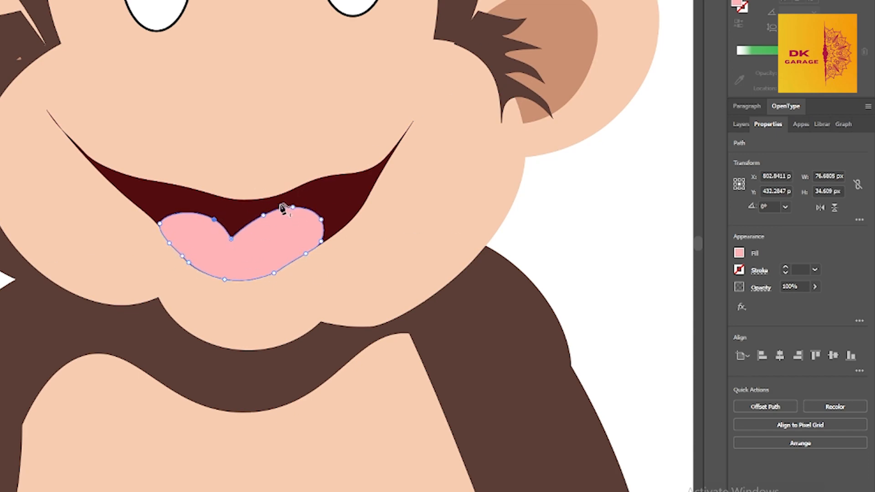
key(ctrl+minus)
key(ctrl+minus)
key(ctrl+minus)
key(ctrl+minus)
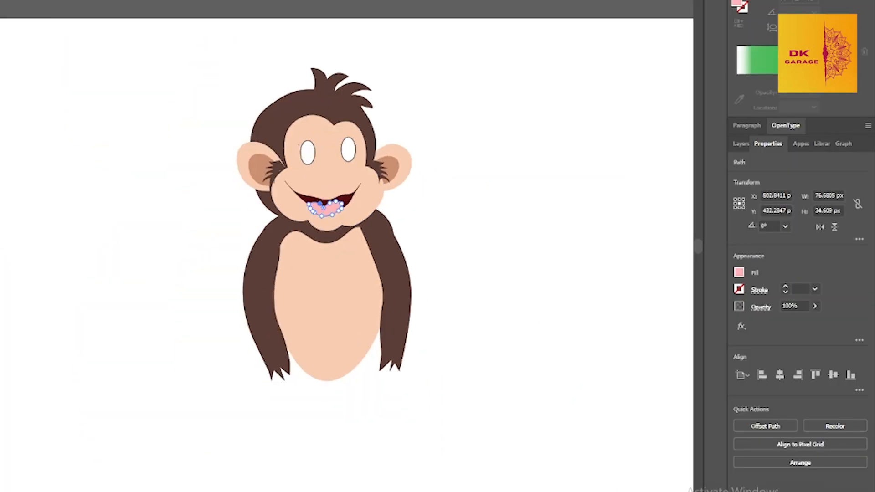
Apply a radial gradient to the tongue and recolor its green stop with a dark pink shade
click(222, 137)
key(g)
key(v)
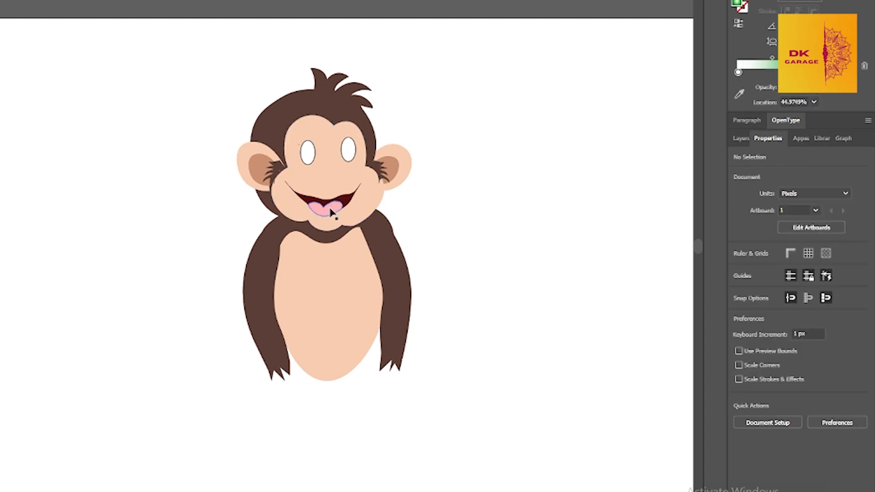
click(331, 212)
key(period)
click(739, 94)
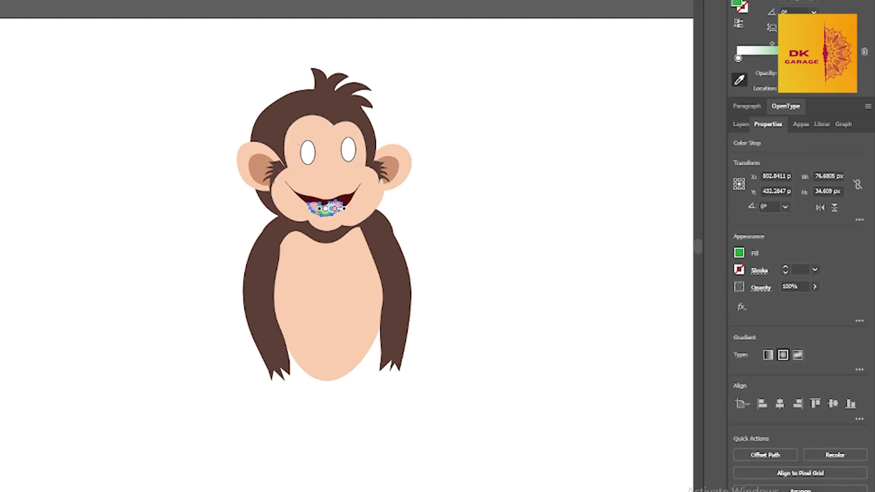
key(v)
key(ctrl+plus)
key(ctrl+plus)
key(ctrl+plus)
key(ctrl+plus)
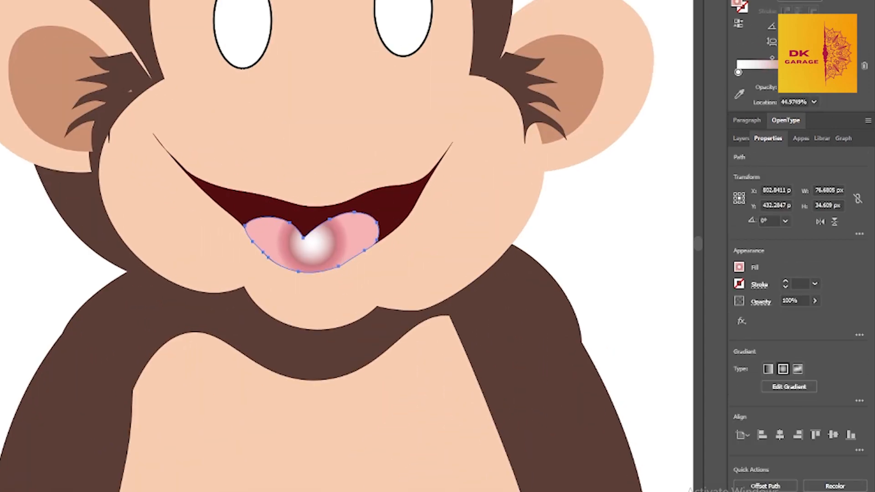
Stretch and reposition the tongue's radial gradient, spreading its stops along a diagonal and deleting an unneeded stop
key(g)
drag(306, 242, 224, 231)
drag(312, 190, 285, 136)
mouse_move(371, 253)
mouse_down()
mouse_move(350, 188)
mouse_move(384, 141)
mouse_up()
drag(305, 251, 317, 235)
drag(244, 337, 261, 314)
key(Delete)
drag(317, 236, 277, 291)
drag(330, 215, 305, 251)
Recolor the tongue gradient's upper stop with the dusky pink BF7B7F
click(739, 79)
click(368, 220)
click(339, 204)
click(739, 80)
double_click(736, 2)
text(bf7b7f)
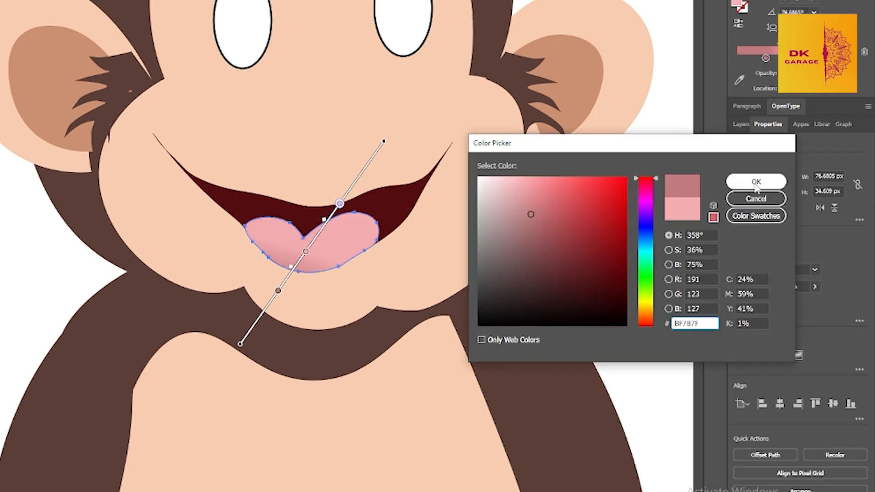
click(756, 183)
Rotate the tongue's gradient and rearrange its stops so the dark shading falls along the lower-left edge
mouse_move(340, 204)
mouse_down()
mouse_move(325, 225)
mouse_move(331, 215)
mouse_up()
drag(389, 138, 336, 118)
drag(304, 301, 308, 272)
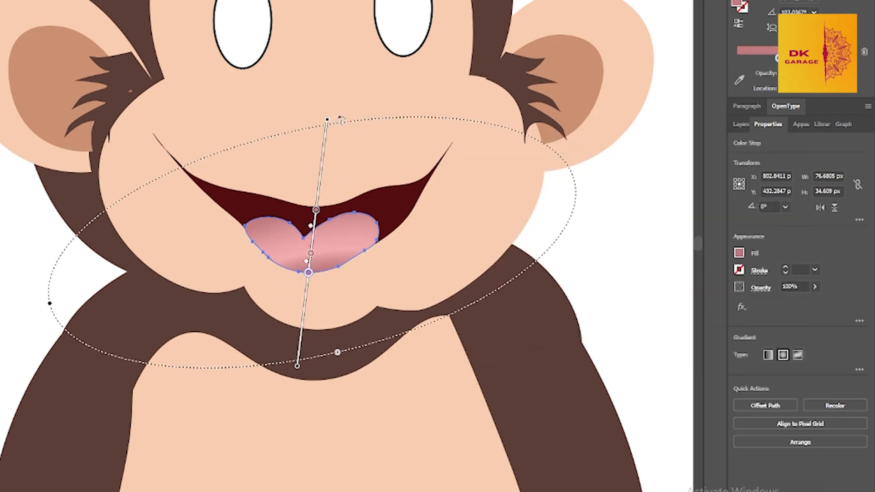
drag(339, 119, 391, 141)
drag(282, 361, 305, 365)
drag(325, 212, 357, 141)
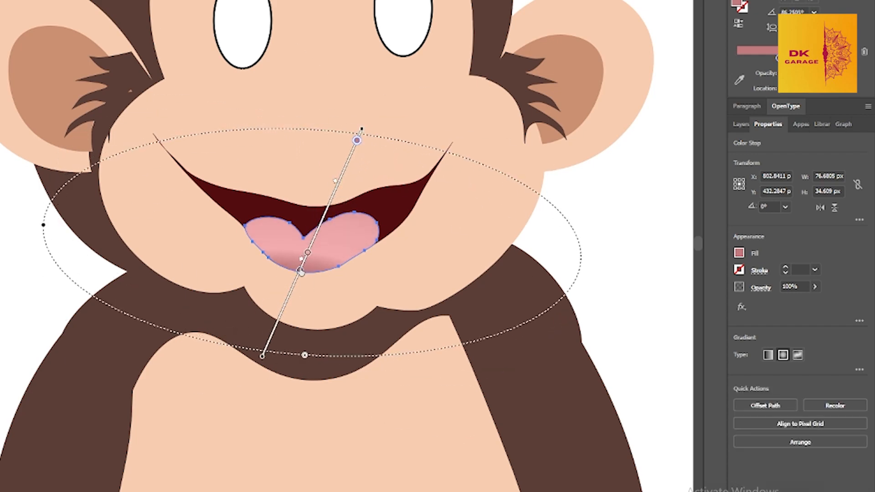
drag(299, 270, 301, 268)
mouse_move(307, 253)
mouse_down()
mouse_move(314, 237)
mouse_move(299, 244)
mouse_move(252, 233)
mouse_up()
drag(199, 342, 187, 333)
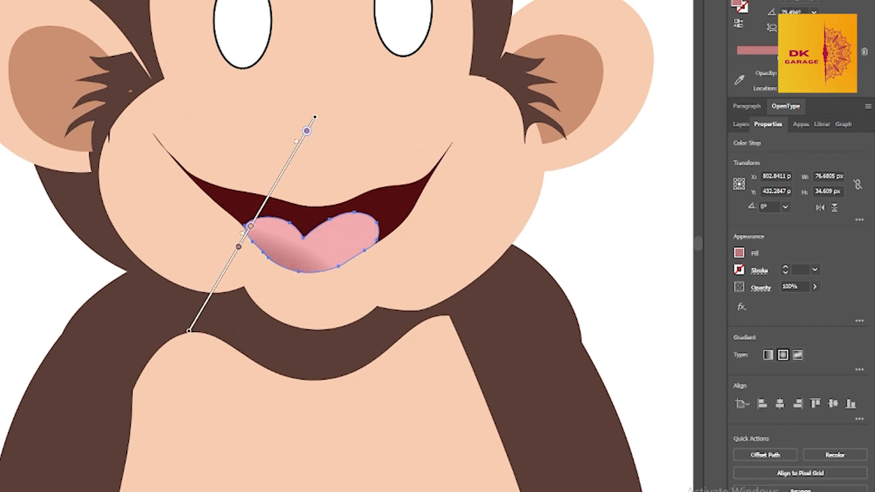
Duplicate the tongue in front, offset the copy slightly up and right, and give it a solid light pink fill
key(v)
click(552, 231)
scroll(551, 231, down, 3)
click(480, 229)
key(ctrl+c)
key(ctrl+f)
key(Up)
key(Up)
key(Up)
key(Up)
key(Up)
key(Up)
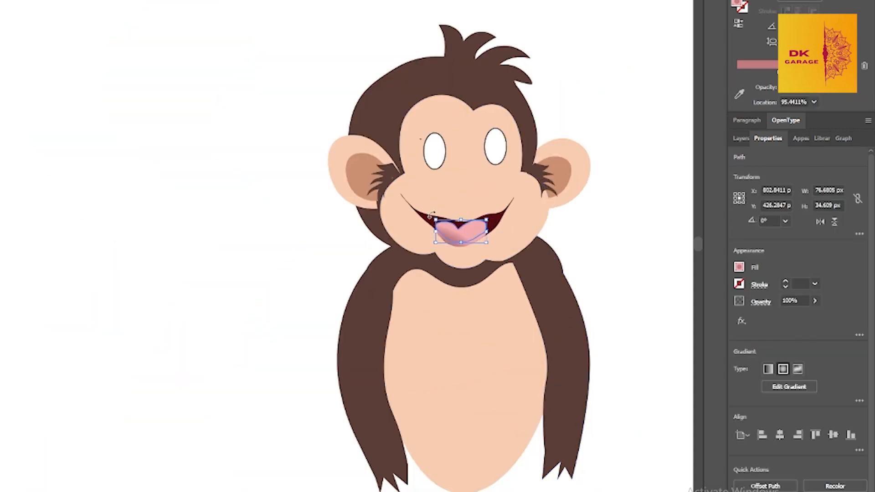
key(comma)
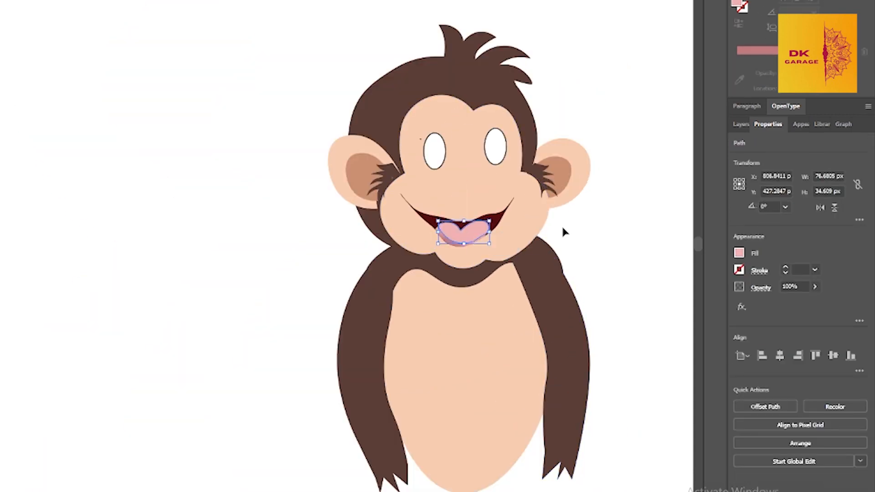
click(815, 286)
click(637, 241)
Draw a black pupil ellipse without outline in one eye and copy it into the other eye
drag(488, 183, 468, 182)
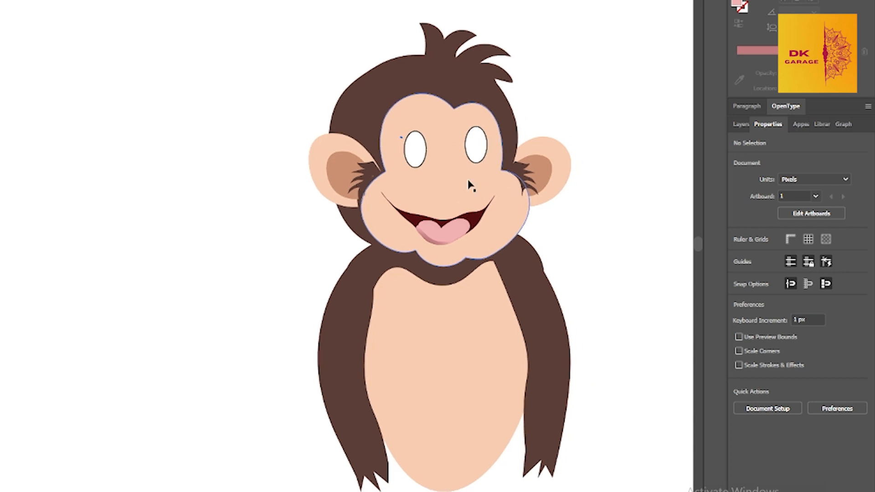
key(l)
key(d)
mouse_move(196, 217)
mouse_down()
mouse_move(218, 181)
mouse_move(213, 192)
mouse_move(415, 152)
mouse_up()
key(slash)
key(shift+x)
drag(414, 152, 474, 149)
Copy an eye out beside the monkey and draw a gray round highlight on its pupil
drag(556, 242, 372, 235)
mouse_move(287, 141)
mouse_down()
mouse_move(115, 211)
mouse_move(176, 229)
mouse_up()
click(445, 124)
scroll(396, 175, down, 1)
click(138, 207)
key(l)
mouse_move(69, 231)
mouse_down()
mouse_move(81, 243)
mouse_move(108, 213)
mouse_up()
click(738, 253)
click(697, 328)
Add a small white highlight and a blue iris ellipse to the separate eye, placing the blue behind the pupil
key(v)
key(l)
drag(193, 223, 196, 225)
key(v)
key(ctrl+z)
key(l)
mouse_move(130, 214)
mouse_down()
mouse_move(156, 218)
mouse_move(111, 210)
mouse_move(117, 246)
mouse_move(108, 217)
mouse_move(120, 201)
mouse_move(135, 214)
mouse_move(130, 199)
mouse_up()
key(v)
key(ctrl+z)
click(739, 252)
click(632, 295)
click(175, 248)
key(ctrl+[)
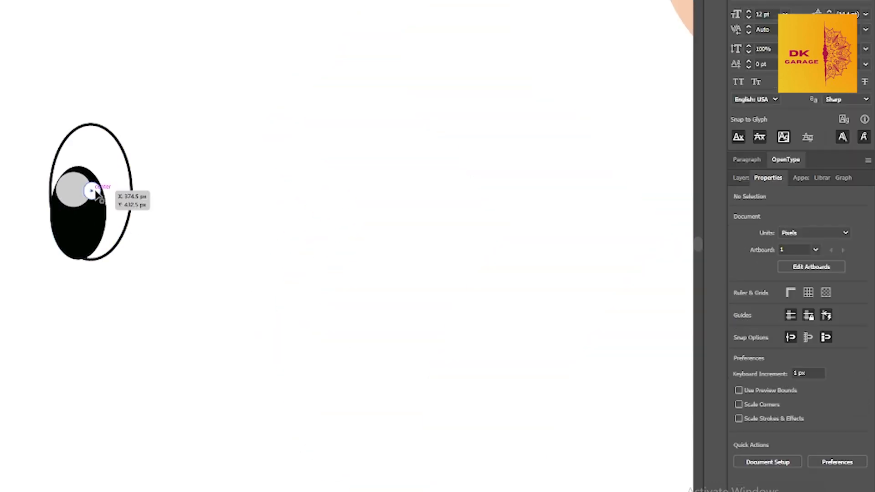
Enlarge the black pupil to about 24.5 by 40.5 px and move the white eye ellipse 3 px left and 2 px down
click(93, 210)
drag(105, 166, 110, 159)
click(139, 159)
drag(121, 238, 113, 243)
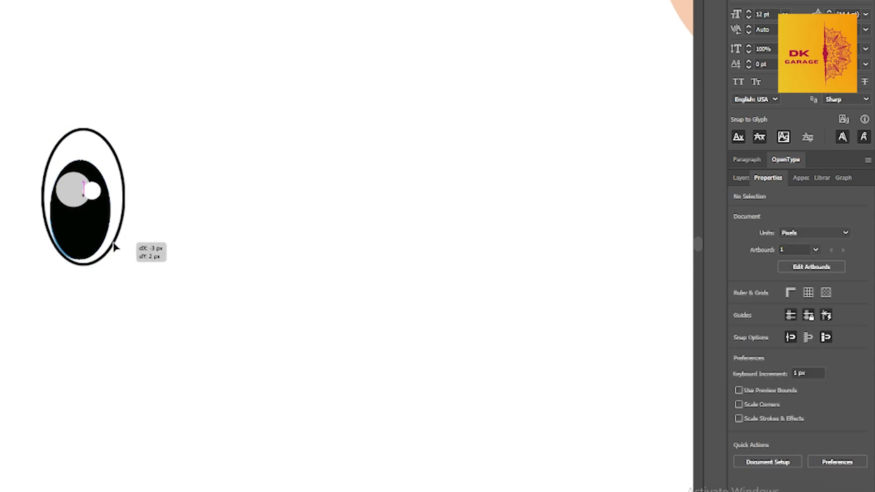
Nudge the black pupil together with its gray and white highlights left and down inside the eye
click(92, 191)
shift+click(71, 190)
shift+click(92, 223)
key(Left)
key(Left)
key(Left)
key(Right)
key(Down)
key(Down)
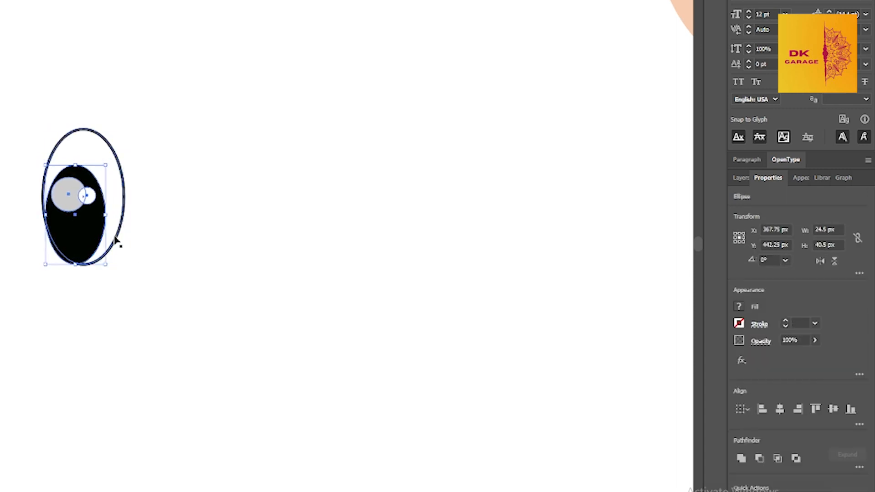
key(Down)
key(Down)
key(Down)
Widen the blue iris ellipse toward the right and nudge it down and left behind the pupil
click(132, 205)
click(102, 185)
drag(106, 210, 112, 211)
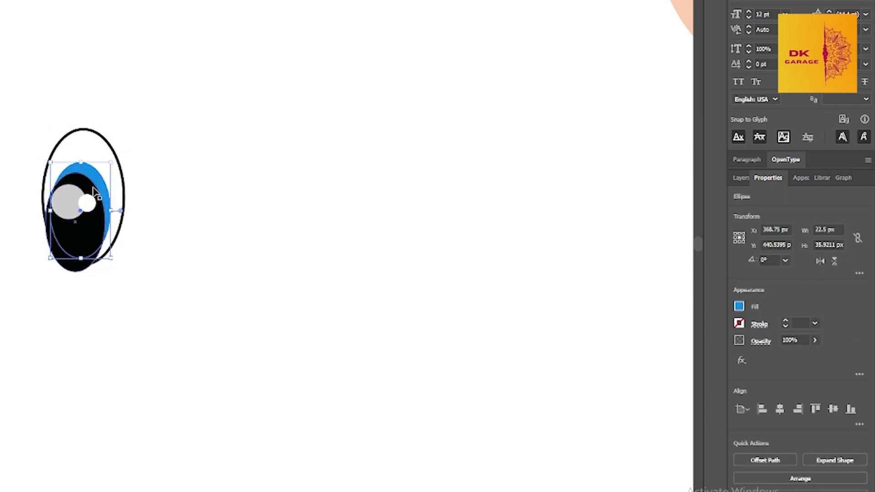
key(Down)
key(Left)
Nudge the pupil and highlights up and right, and shift the white eye ellipse left and down
click(90, 227)
shift+click(71, 205)
shift+click(87, 200)
key(Up)
key(Up)
key(Right)
click(113, 152)
key(Left)
key(Down)
key(Down)
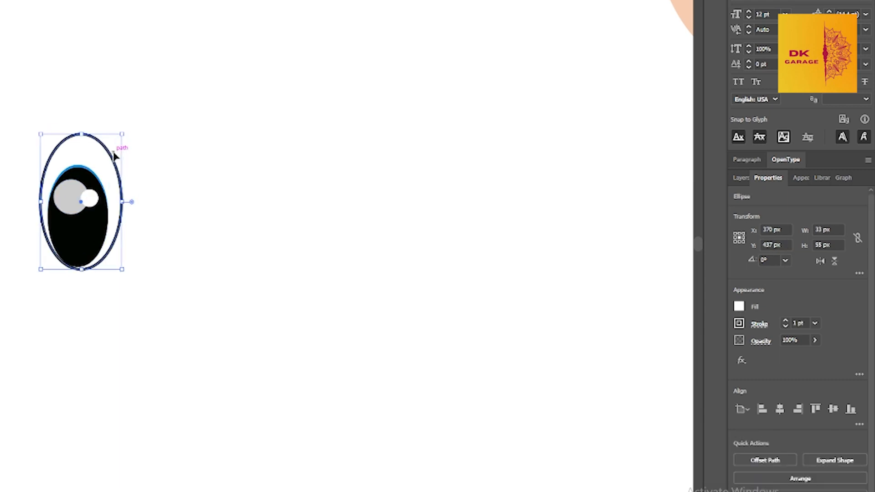
Group the finished eye and put it on the face in place of the old left eye
drag(27, 113, 132, 292)
key(ctrl+g)
scroll(201, 254, down, 3)
key(ctrl+0)
click(200, 253)
drag(68, 234, 321, 146)
click(62, 168)
drag(62, 167, 157, 160)
Move the old right eye off the face and place a copy of the finished eye there
click(464, 105)
click(479, 122)
shift+click(477, 106)
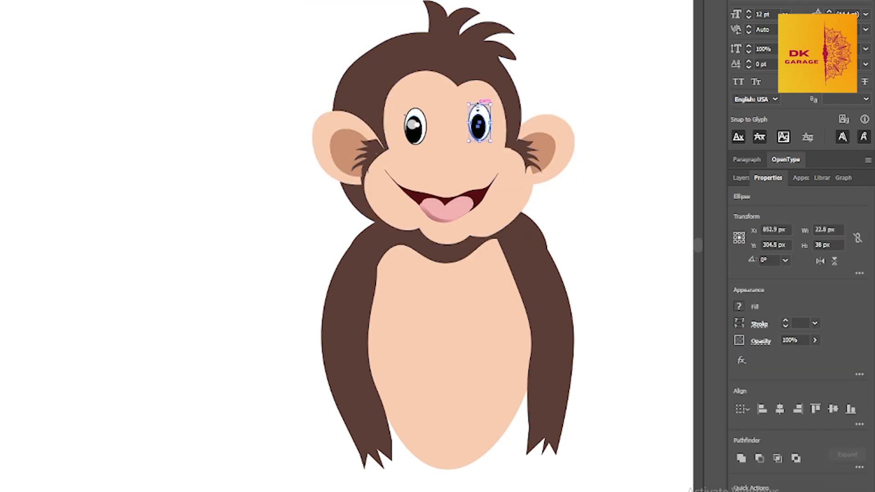
drag(478, 108, 143, 130)
drag(421, 122, 486, 134)
Enlarge the left eye slightly and reposition it on the face
click(256, 115)
click(414, 131)
drag(404, 146, 401, 151)
drag(412, 132, 414, 136)
Draw a curved black eyebrow about 31 by 36 px above the left eye and refine its curve
key(p)
click(403, 108)
mouse_move(406, 97)
mouse_down()
mouse_move(425, 105)
mouse_move(411, 93)
mouse_move(404, 110)
mouse_up()
key(ctrl+z)
key(ctrl+z)
click(402, 108)
click(423, 91)
scroll(481, 84, up, 3)
key(shift+grave)
click(308, 112)
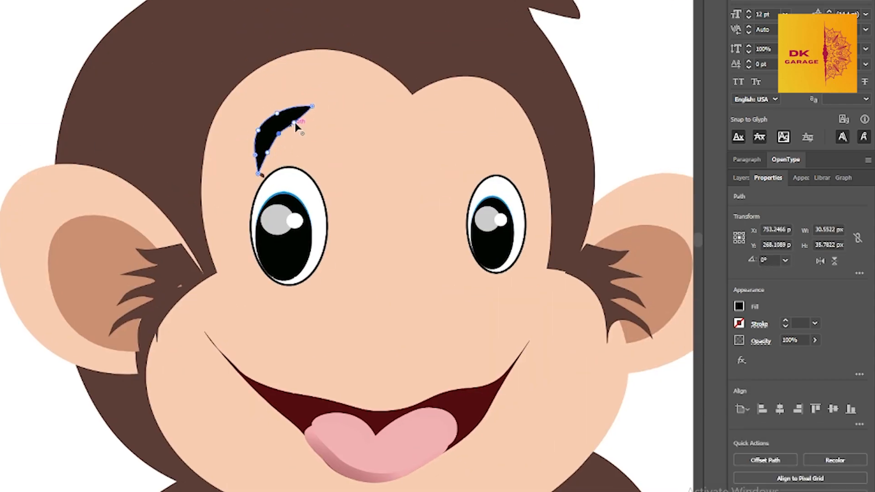
Copy the eyebrow above the right eye and rotate the copy by about 27° to slant down outward
key(v)
scroll(381, 121, down, 2)
click(524, 93)
click(335, 122)
scroll(524, 93, down, 1)
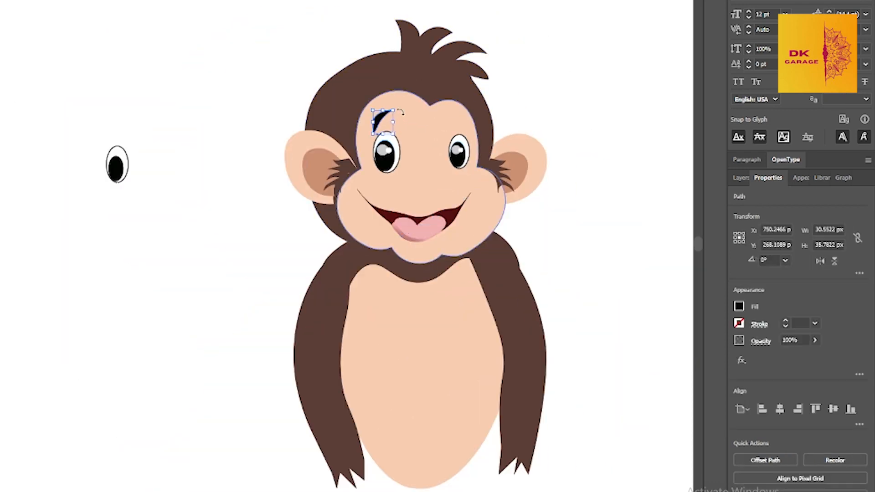
click(524, 93)
click(383, 121)
click(410, 121)
key(ctrl+shift+a)
drag(381, 120, 467, 123)
mouse_move(444, 115)
mouse_down()
mouse_move(479, 139)
mouse_move(448, 120)
mouse_up()
click(523, 117)
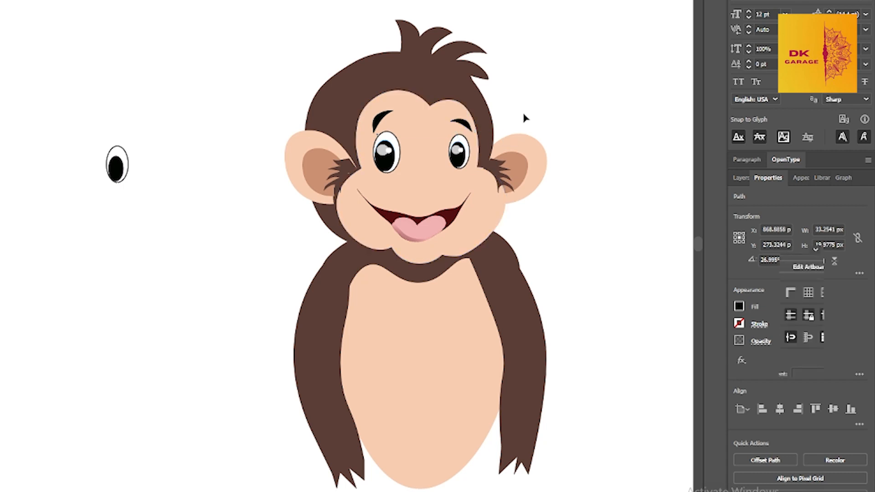
Rotate the left eyebrow slightly to follow the curve above its eye
click(382, 119)
drag(399, 110, 402, 114)
click(523, 117)
Draw a nose ellipse about 54 by 48 px between the eyes and mouth and give it a custom fill color
key(l)
drag(409, 164, 445, 196)
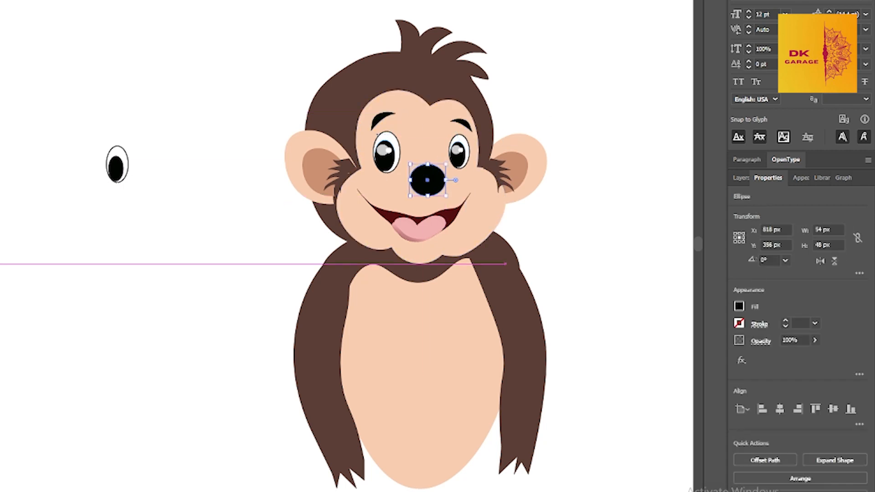
key(i)
click(1, 260)
double_click(1, 256)
click(525, 246)
click(756, 181)
Draw a second ellipse about 80 by 48 px over the nose and fill it with the sampled face color
key(l)
mouse_move(403, 170)
mouse_down()
mouse_move(456, 203)
mouse_move(446, 167)
mouse_move(434, 175)
mouse_up()
key(i)
click(477, 185)
key(a)
Select both overlapping nose ellipses and subtract the front one from the one behind it
click(428, 167)
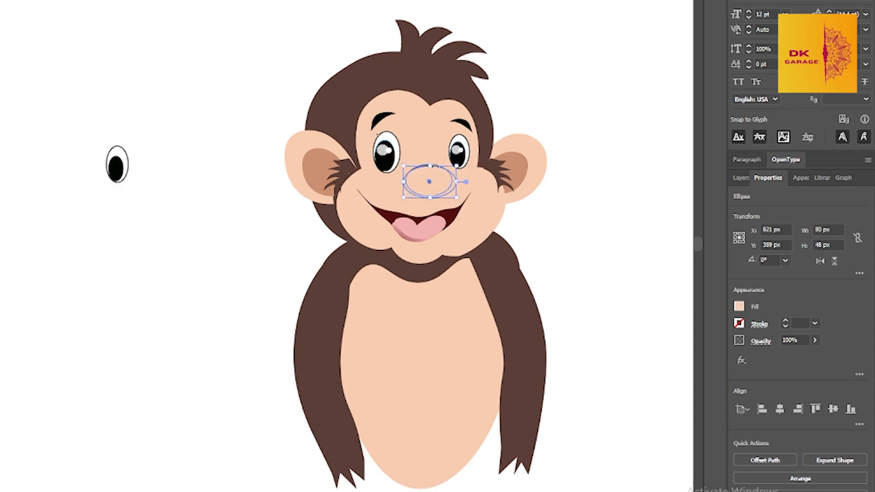
click(512, 205)
click(432, 170)
scroll(427, 162, up, 5)
shift+click(441, 172)
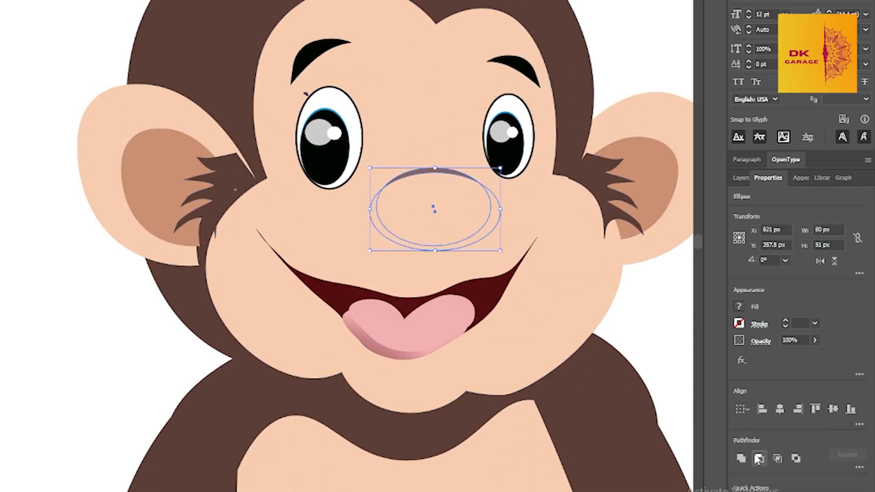
click(758, 458)
Try to reposition the cut nose shape midway between the eyes and the mouth
scroll(491, 174, down, 5)
click(580, 244)
drag(473, 172, 470, 195)
key(a)
key(v)
click(319, 115)
click(318, 114)
mouse_move(468, 205)
mouse_down()
mouse_move(468, 183)
mouse_move(474, 192)
mouse_up()
click(467, 193)
click(467, 195)
click(191, 176)
drag(460, 198, 466, 199)
click(467, 200)
Lower the opacity of the nose shape to 50%
click(815, 339)
drag(819, 357, 787, 357)
click(572, 77)
click(468, 181)
click(815, 340)
click(554, 51)
Undo the trial rotation of the nose shapes and delete them from the face
click(482, 186)
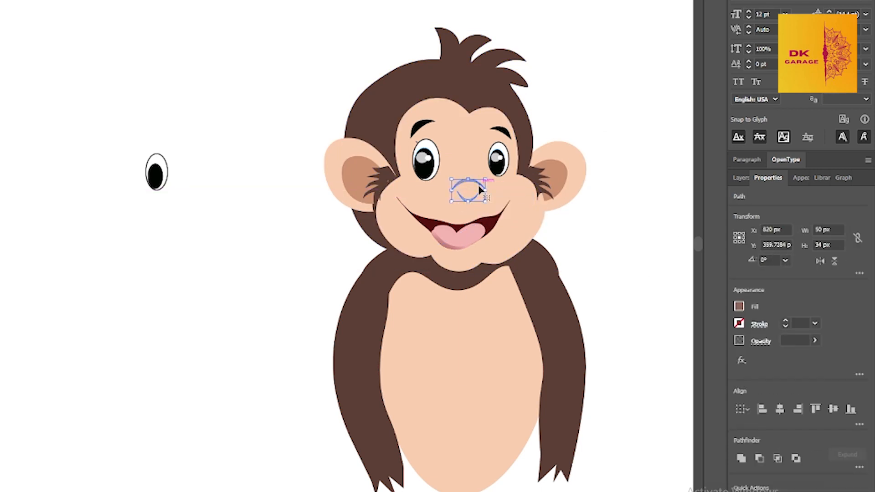
key(ctrl+z)
drag(467, 192, 465, 194)
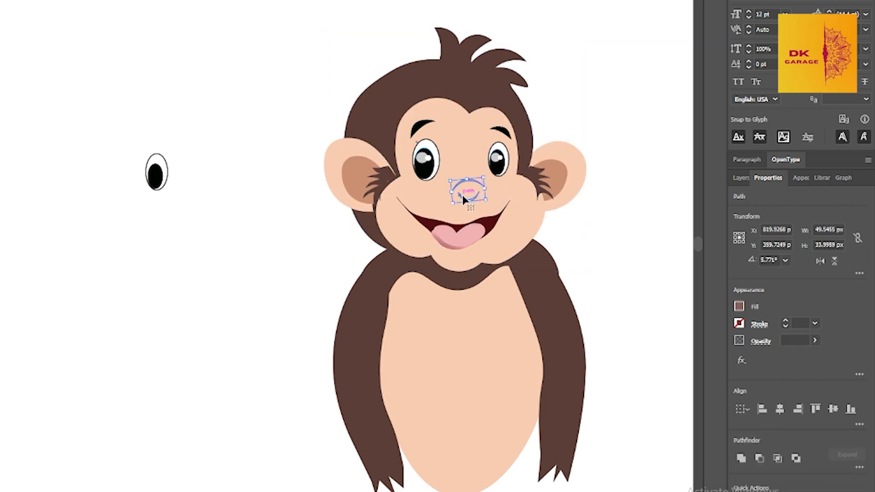
click(616, 241)
key(ctrl+z)
key(Delete)
Draw short curved smile creases freehand at both corners of the mouth
key(n)
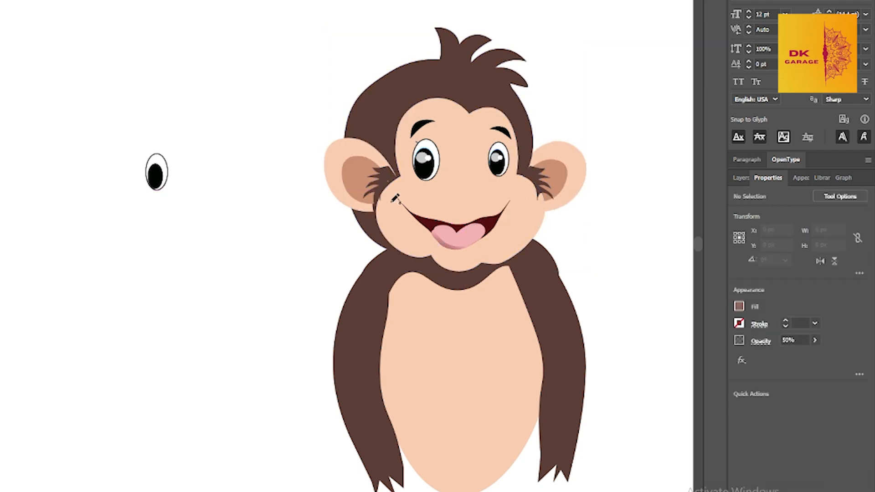
drag(394, 200, 402, 195)
drag(505, 198, 516, 205)
click(12, 146)
key(n)
drag(393, 200, 401, 192)
key(i)
click(115, 255)
key(ctrl+shift+a)
Draw a small rounded nose between the eyes and mouth and fill it with the inner ear's sampled color
drag(486, 185, 464, 184)
key(i)
click(357, 176)
key(v)
click(292, 163)
click(263, 328)
click(220, 256)
Draw a narrow freehand shading strip along the left edge of the face, from the forehead around the cheek
key(n)
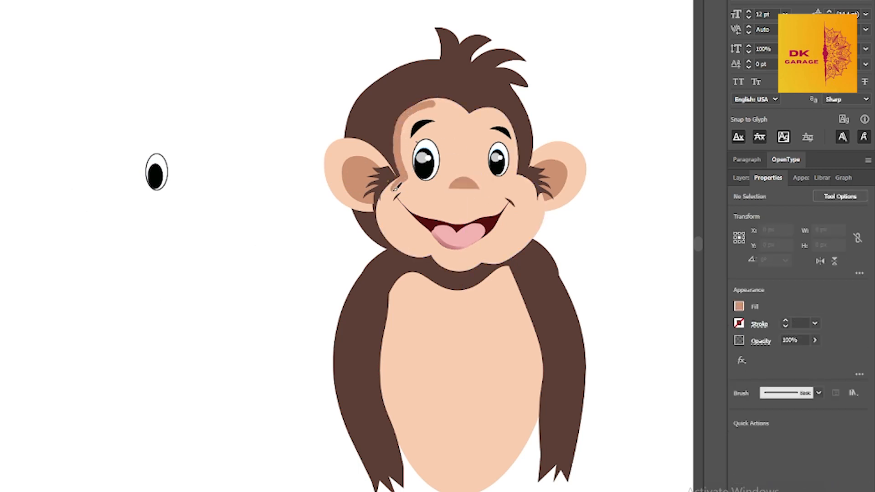
drag(395, 187, 420, 191)
key(v)
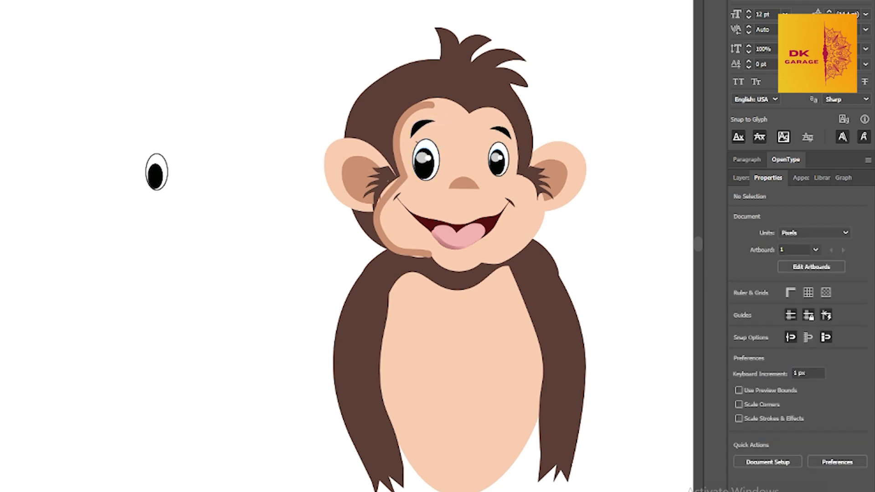
Adjust the end points of the face shading strip so it tapers at the forehead and under the cheek
click(390, 194)
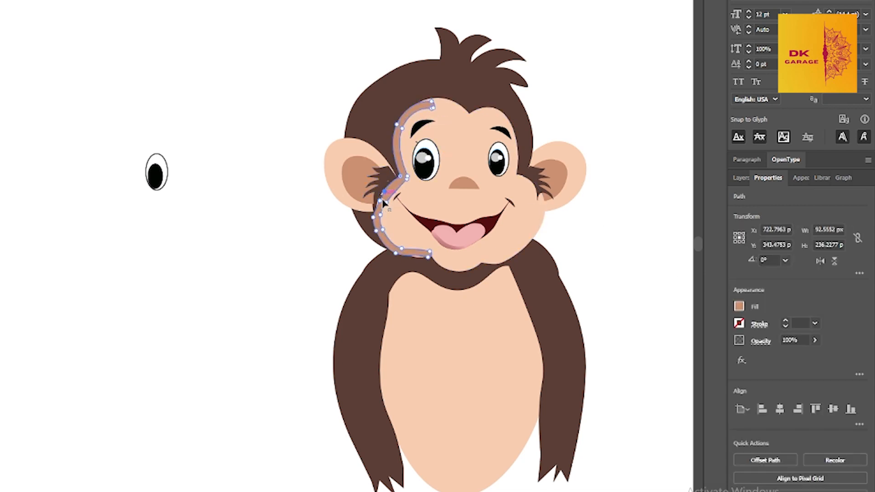
drag(430, 251, 422, 254)
drag(428, 257, 431, 255)
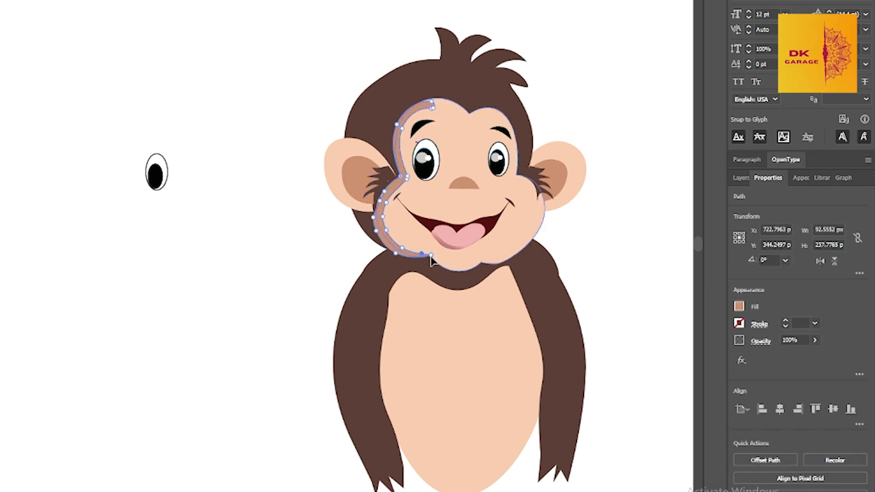
drag(431, 102, 429, 105)
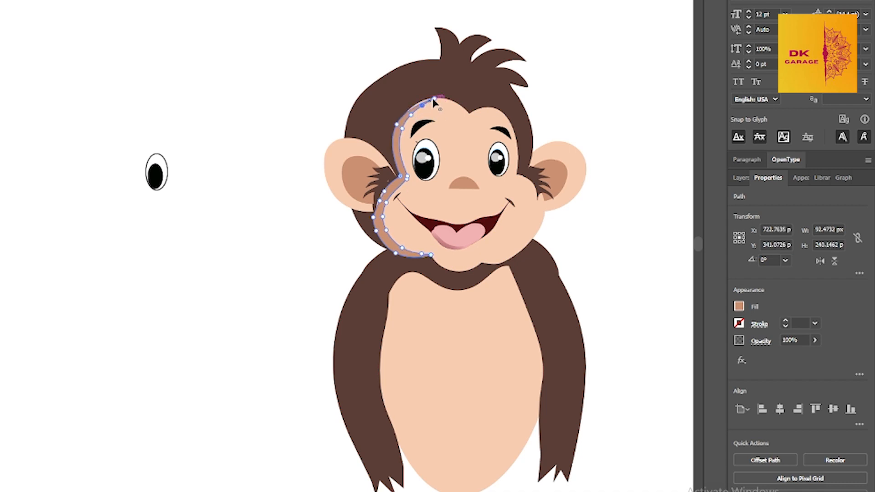
key(v)
click(292, 237)
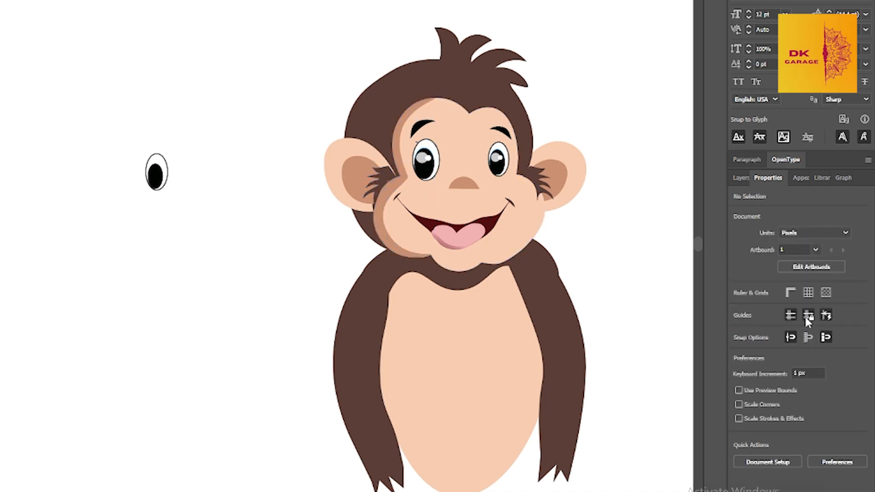
Change the face shading strip's fill to a lighter tan tone in the Color Picker
click(379, 214)
click(815, 340)
mouse_move(814, 354)
mouse_down()
mouse_move(786, 355)
mouse_move(814, 354)
mouse_up()
key(a)
key(v)
click(814, 340)
double_click(738, 306)
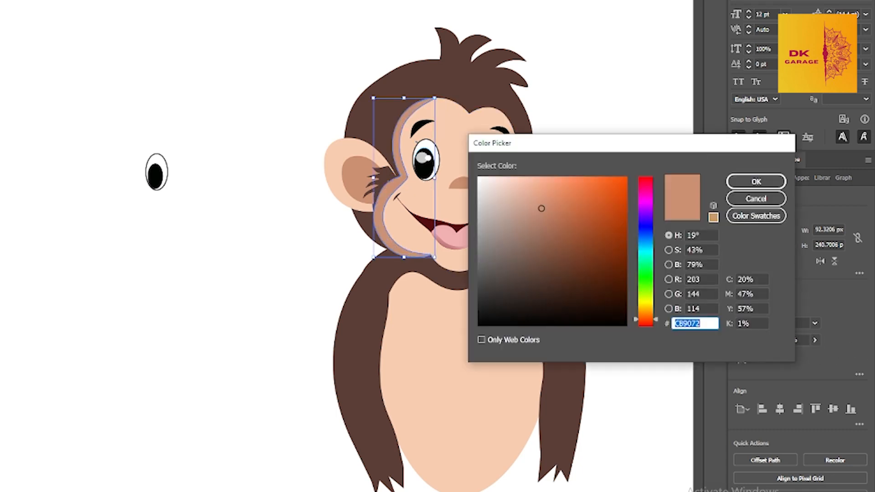
click(531, 199)
click(756, 181)
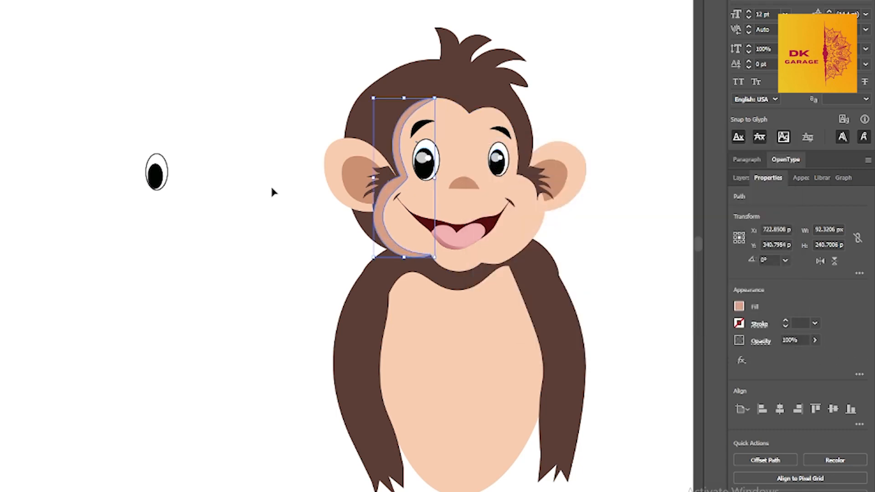
click(162, 102)
Set the opacity of the face shading strip to 53%
click(404, 183)
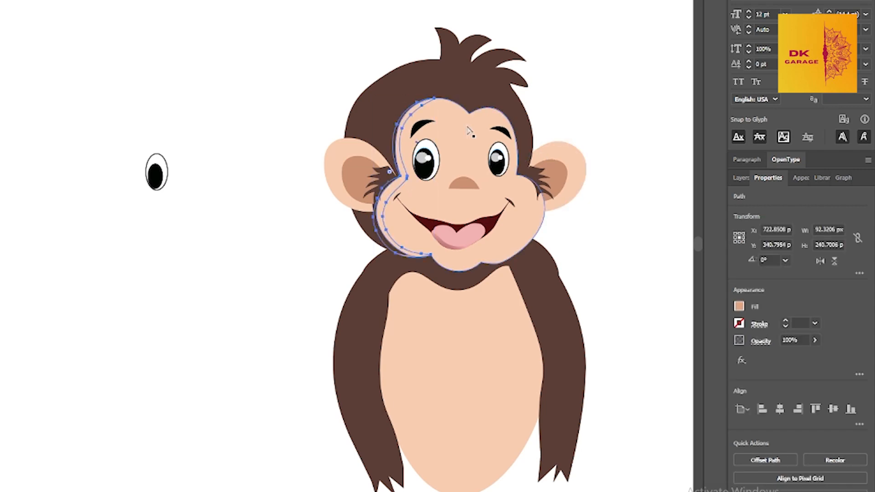
click(815, 341)
drag(815, 355, 792, 358)
click(210, 87)
Reshape the shading strip's outer edge with the Curvature tool so it follows the outline of the cheek and forehead
scroll(387, 176, up, 4)
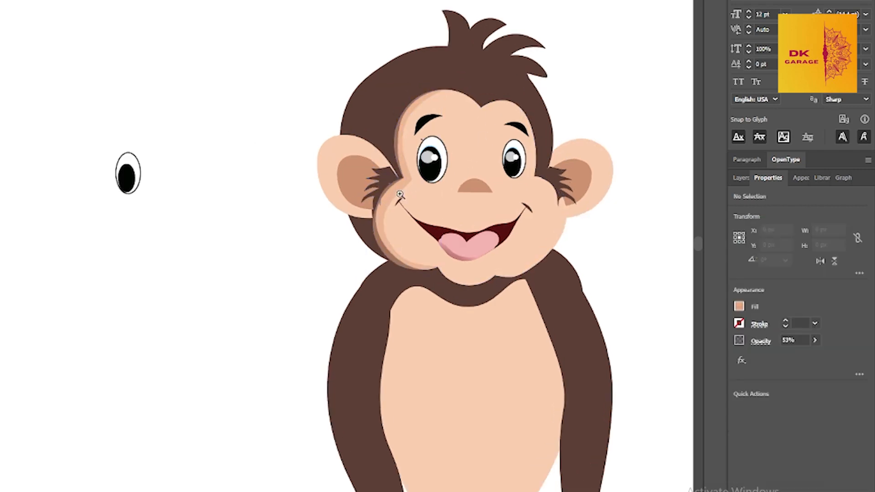
click(215, 265)
key(shift+grave)
click(216, 285)
drag(247, 331, 252, 325)
click(293, 332)
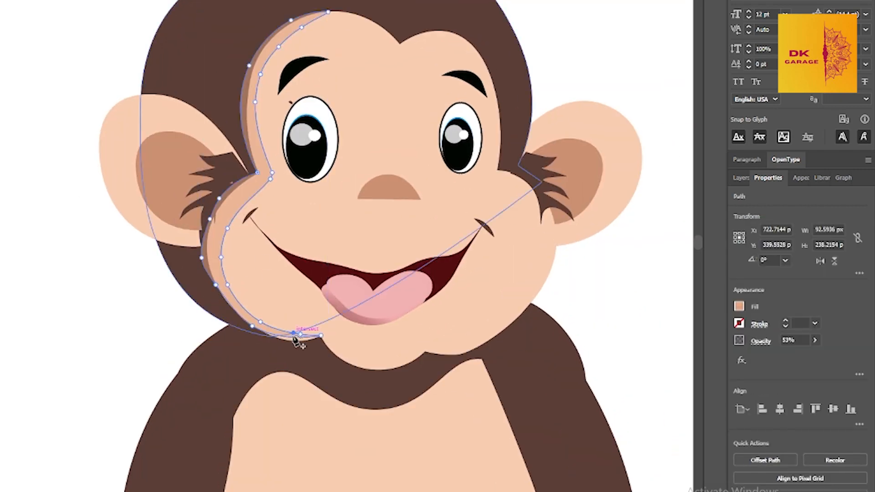
click(291, 341)
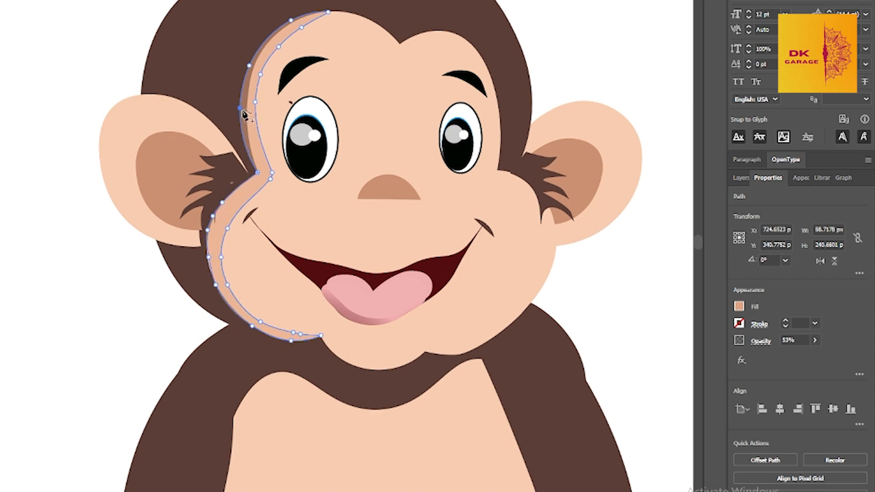
drag(240, 108, 245, 111)
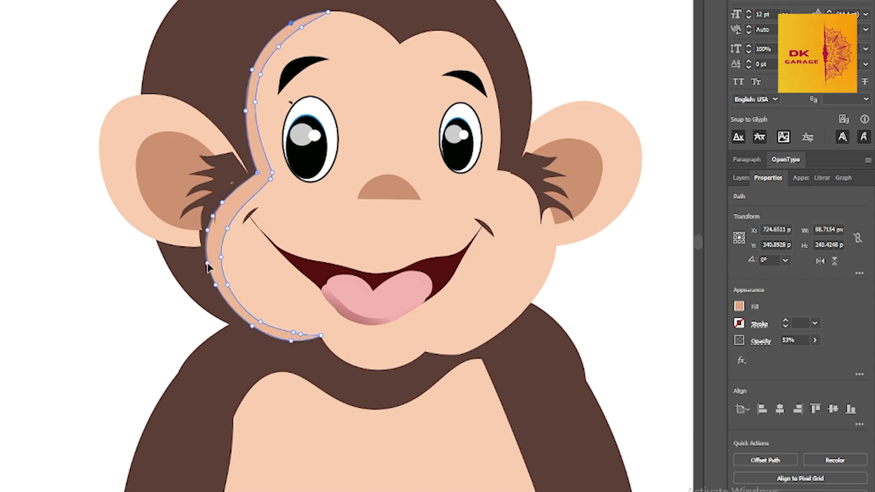
drag(207, 267, 206, 267)
key(v)
click(651, 288)
Try to draw a curved tail beside the left arm with the Paintbrush
scroll(397, 186, down, 3)
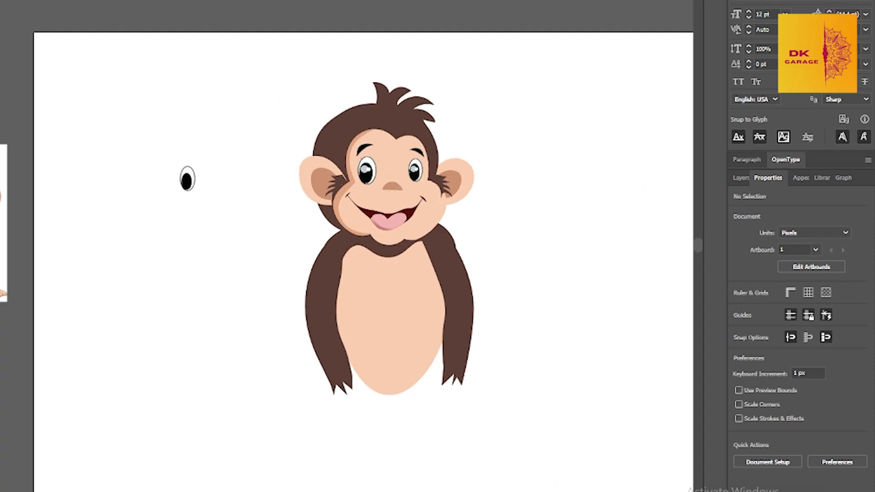
scroll(264, 159, up, 1)
drag(256, 194, 546, 392)
drag(479, 329, 359, 349)
click(164, 250)
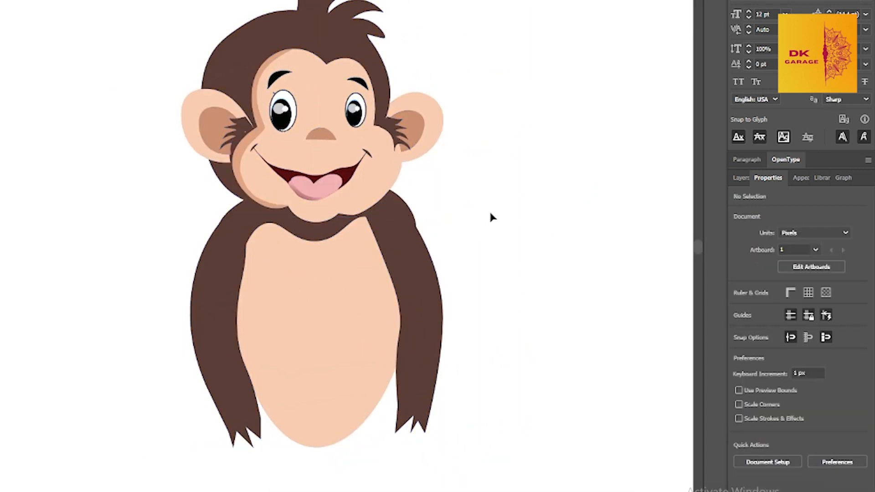
drag(357, 259, 426, 242)
key(p)
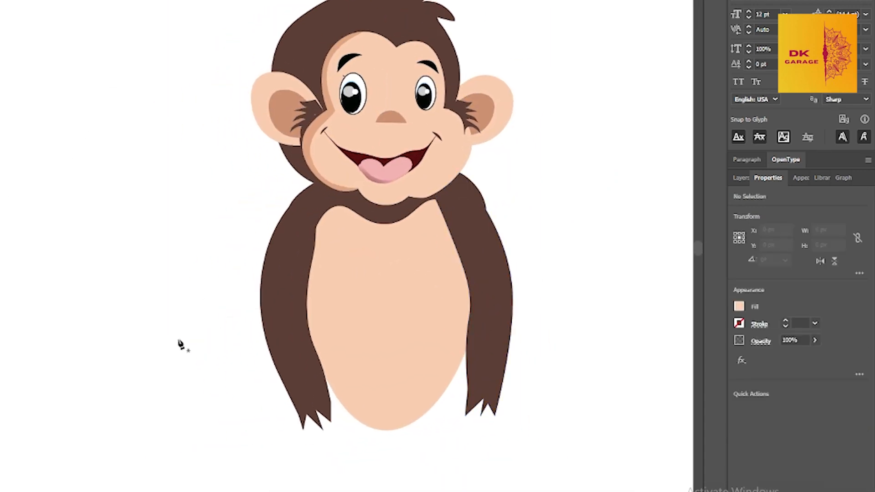
click(1, 171)
click(36, 170)
mouse_move(147, 329)
mouse_down()
mouse_move(147, 306)
mouse_move(219, 391)
mouse_up()
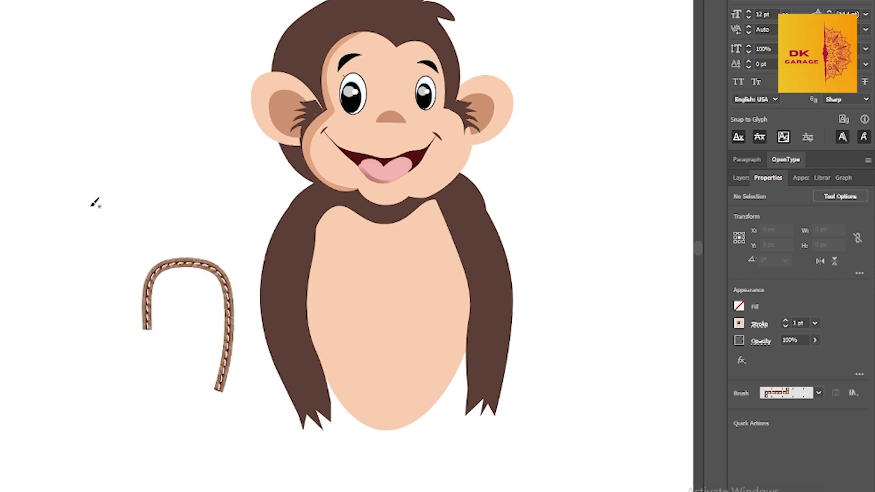
drag(314, 239, 305, 283)
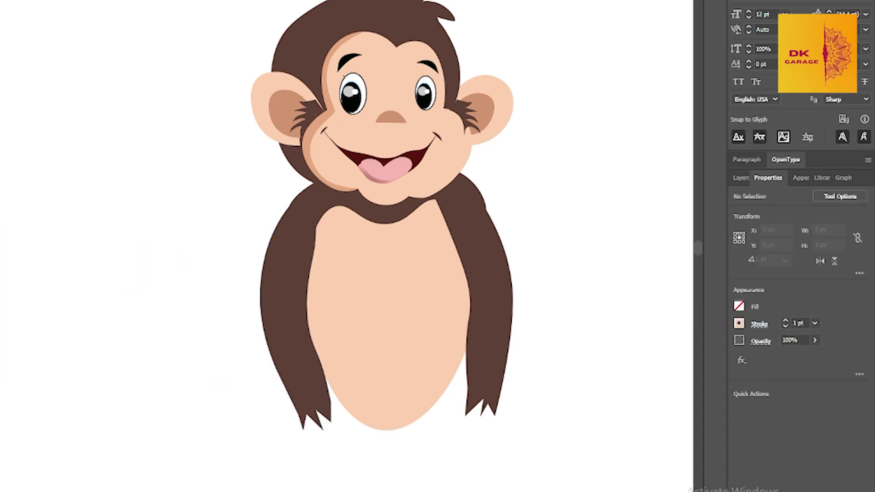
Draw a hooked tail outline about 156 by 238 px left of the body, smooth its curve, and move it lower
drag(91, 195, 94, 197)
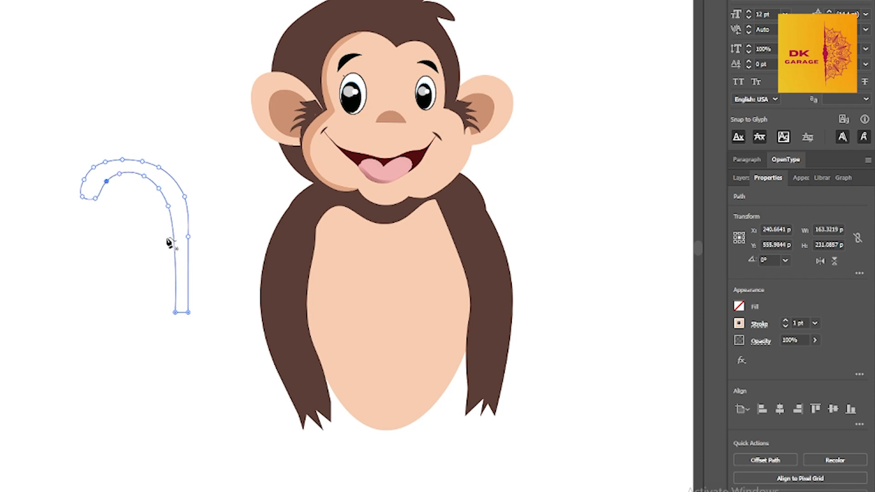
drag(185, 197, 180, 197)
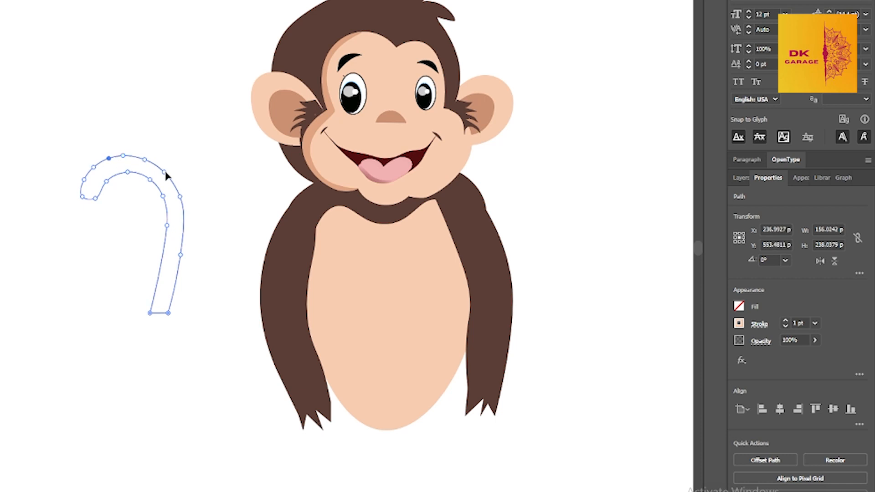
key(v)
drag(177, 255, 210, 336)
Fill the tail with the arm's sampled dark brown and shift it slightly beside the left arm
click(738, 306)
click(93, 241)
key(i)
click(284, 232)
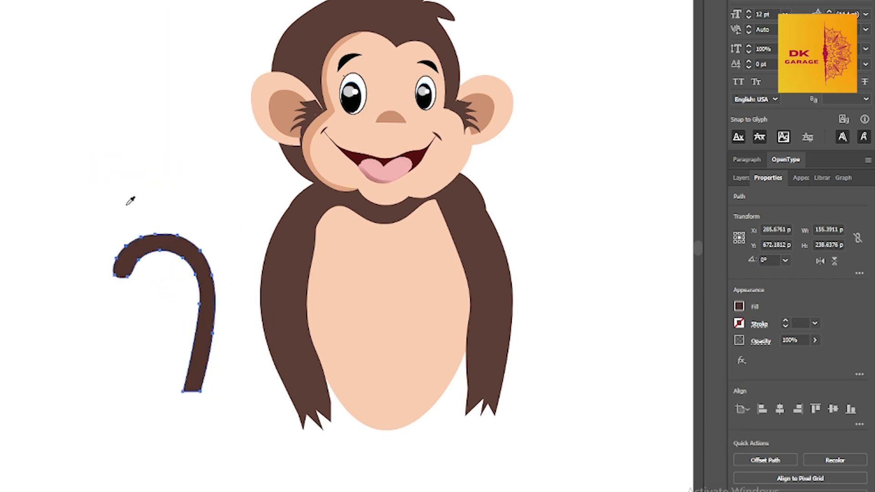
key(v)
drag(209, 292, 214, 274)
Draw a dark brown leg ellipse about 90 by 209 px below the tail and move it closer to the body
key(l)
drag(218, 383, 278, 491)
scroll(293, 406, down, 3)
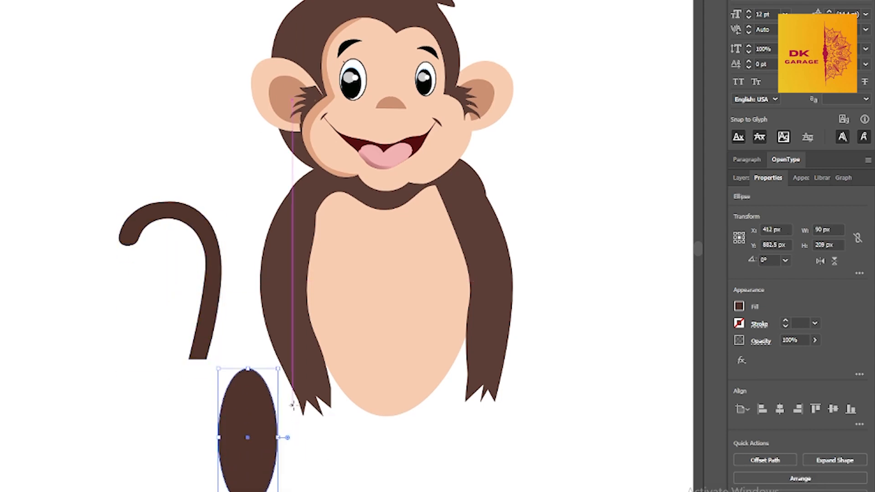
key(v)
drag(245, 410, 261, 395)
Reshape the ellipse with the Curvature tool into a slanted leg about 211 by 217 px and move it against the lower body
key(shift+grave)
drag(264, 326, 250, 329)
drag(292, 394, 357, 390)
drag(315, 443, 343, 450)
drag(264, 463, 294, 459)
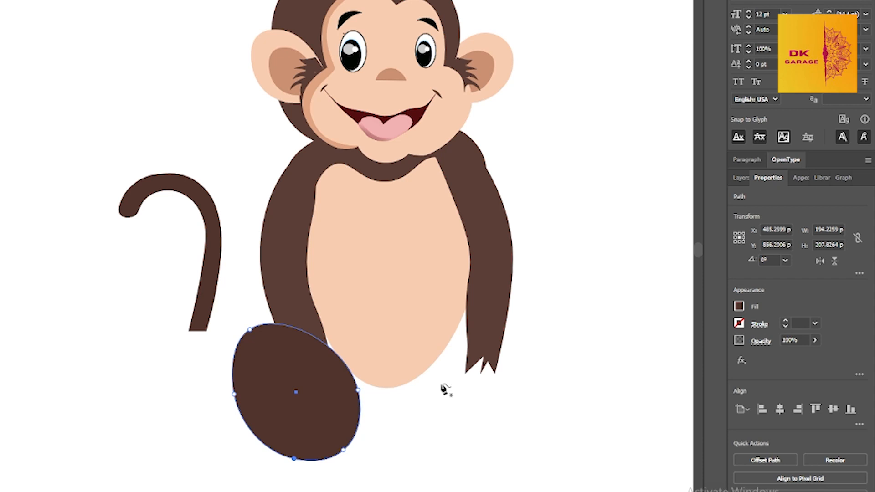
drag(249, 329, 215, 316)
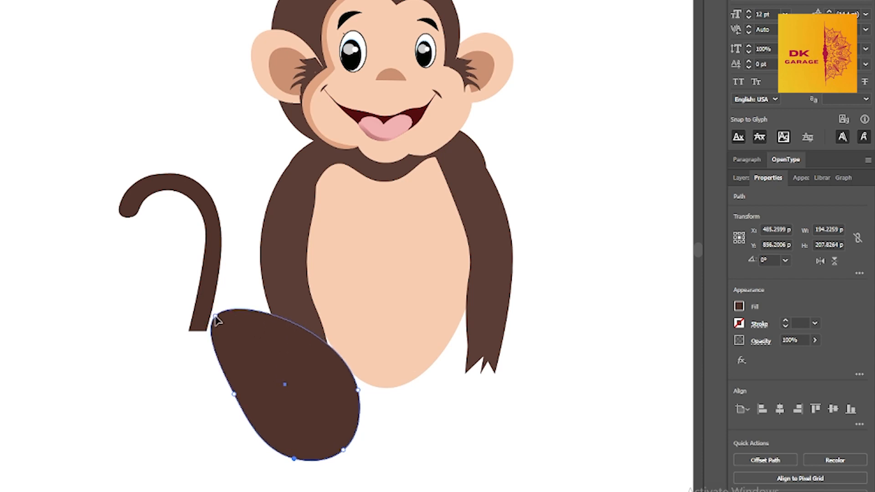
drag(294, 459, 301, 451)
drag(357, 390, 322, 382)
key(v)
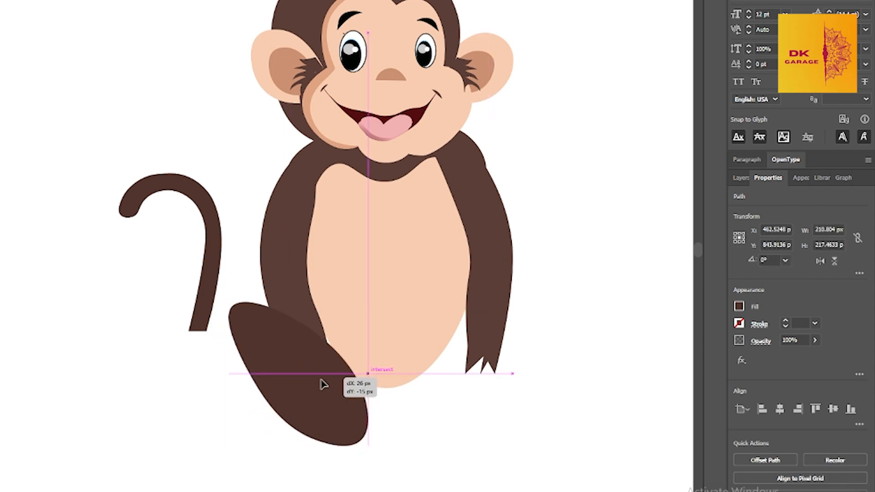
click(414, 398)
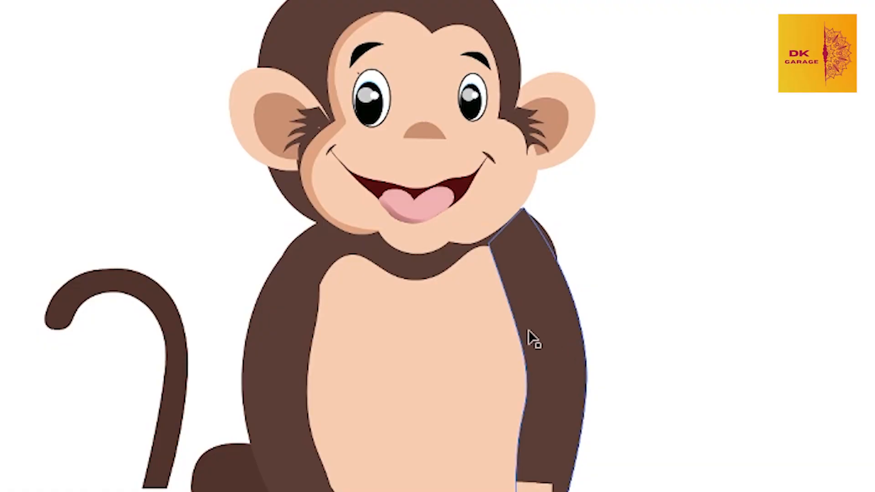
Move the tail next to the hip and rotate it outward so its lower end joins the leg
drag(460, 330, 474, 229)
drag(191, 288, 250, 266)
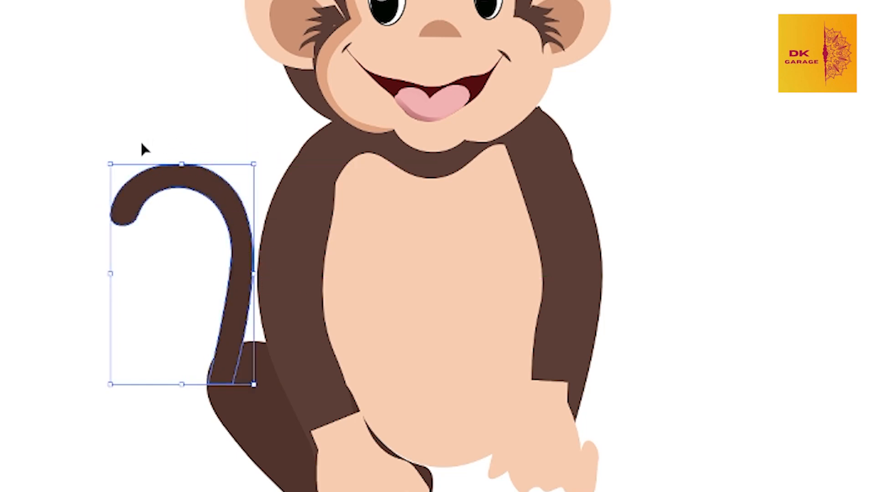
drag(110, 153, 66, 199)
drag(197, 184, 167, 186)
click(63, 344)
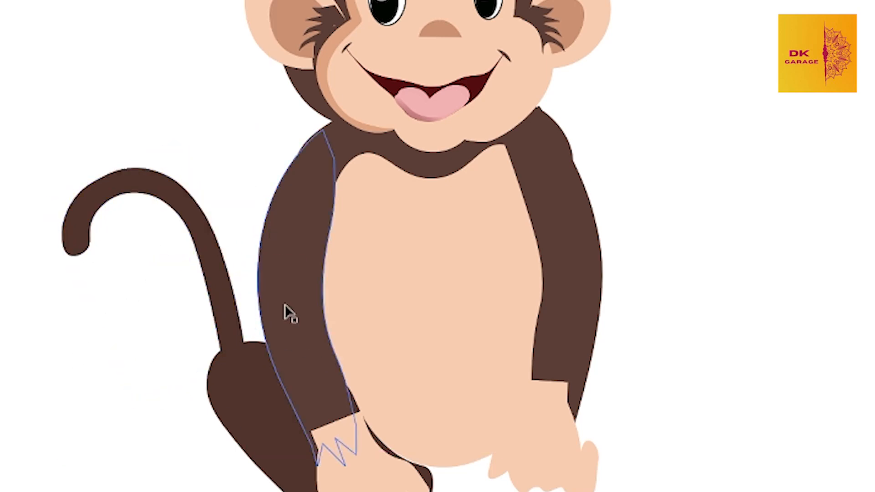
scroll(285, 304, down, 2)
scroll(285, 304, up, 1)
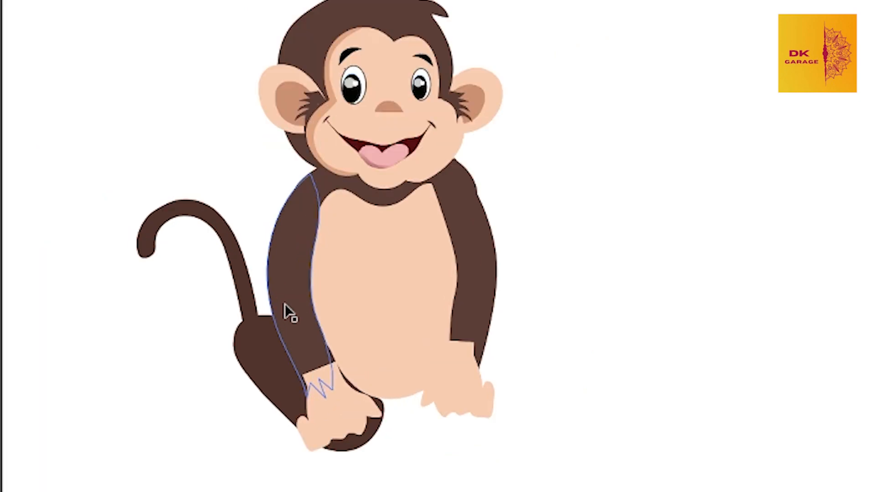
click(146, 240)
scroll(371, 287, up, 2)
scroll(369, 279, up, 1)
scroll(370, 278, down, 1)
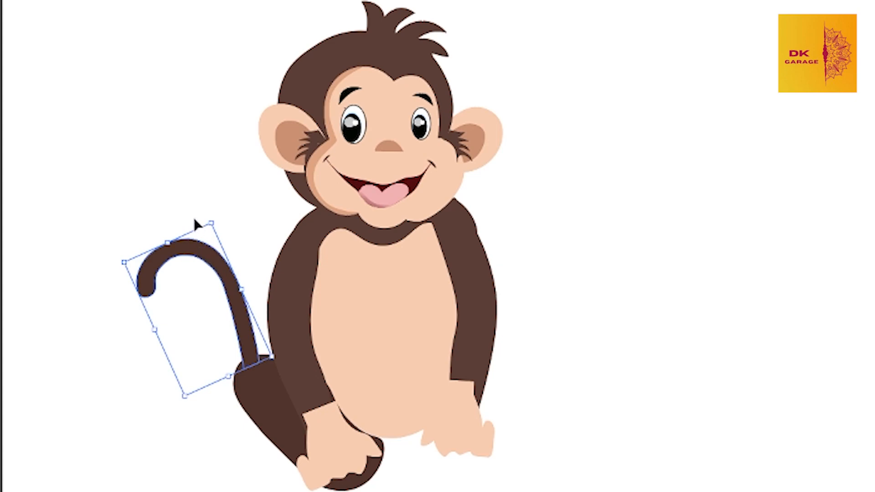
right_click(150, 275)
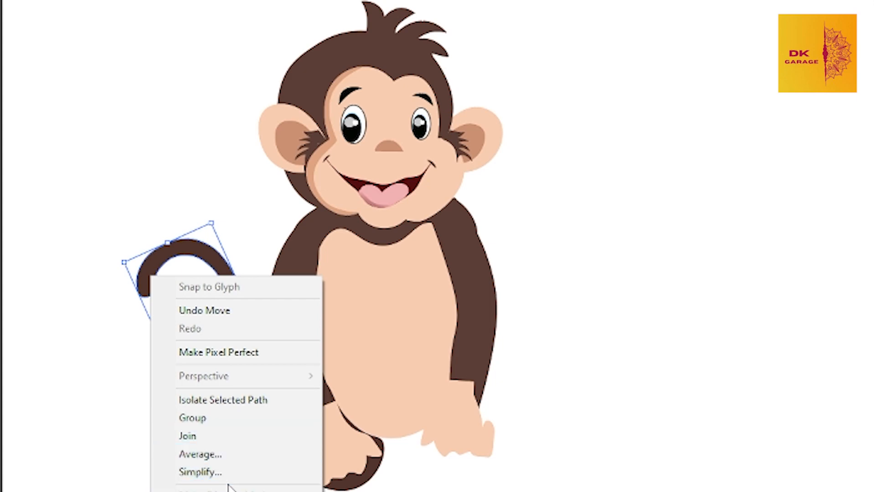
click(215, 336)
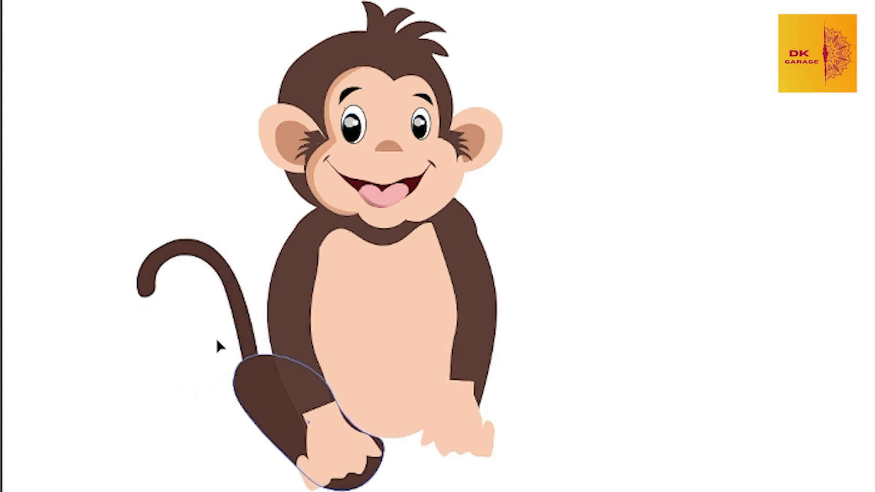
right_click(206, 254)
click(204, 255)
right_click(204, 257)
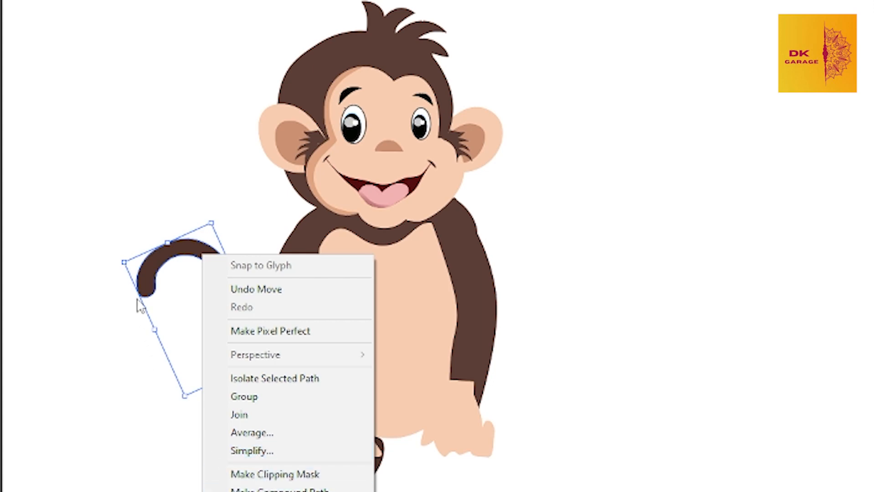
click(142, 274)
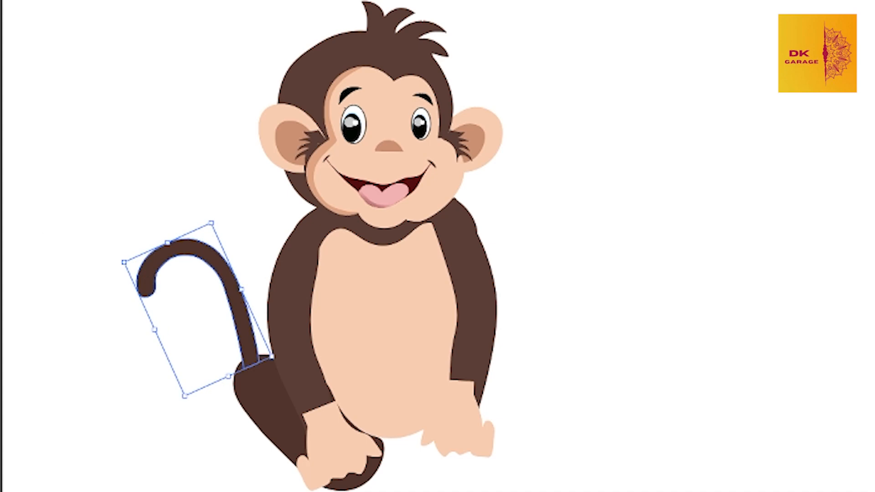
Try to remove an anchor point from the lower edge of the tail's tip with the Pen tool
click(1, 164)
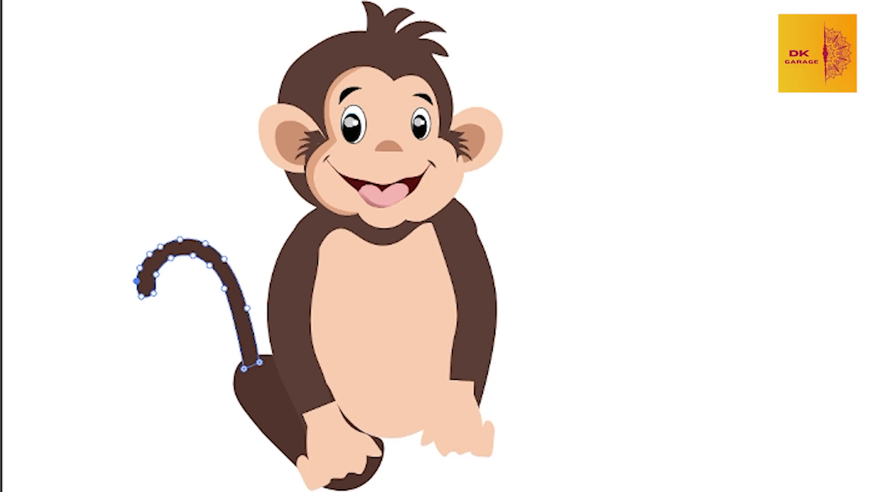
key(p)
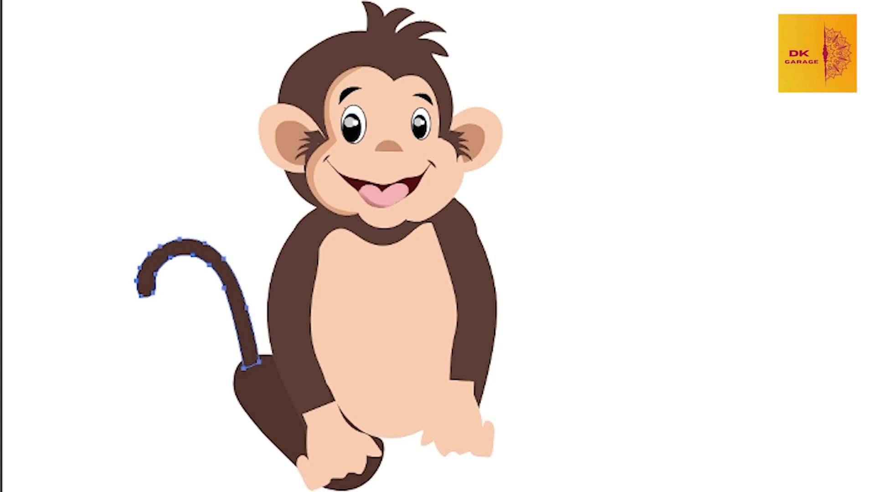
click(142, 296)
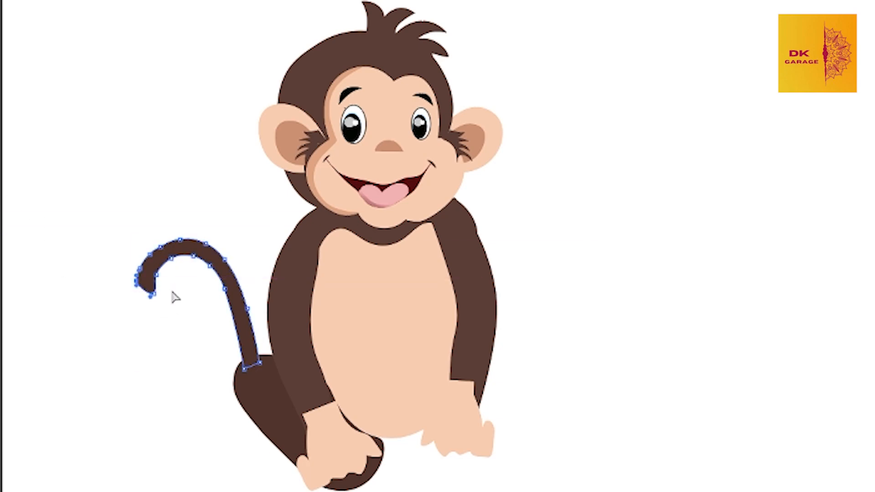
key(ctrl+z)
drag(2, 201, 225, 390)
key(ctrl+z)
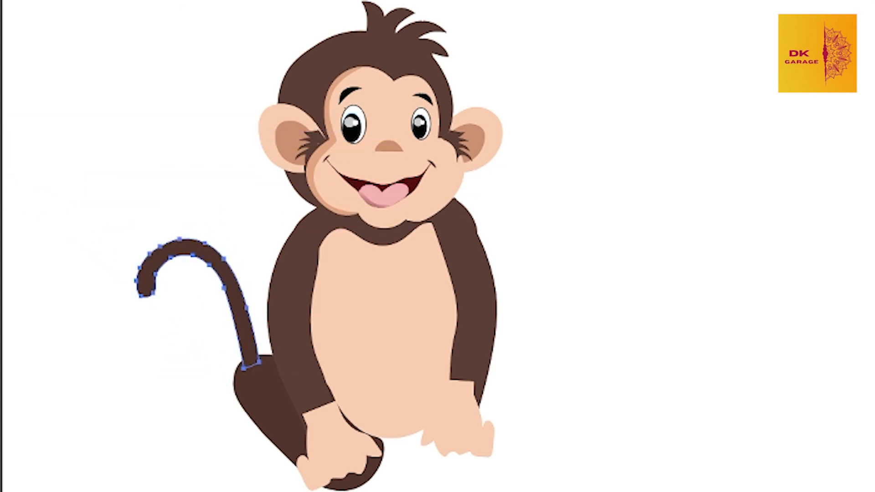
Try to shift the tail's curled end slightly toward the body with the Direct Selection tool
drag(91, 234, 124, 296)
click(252, 335)
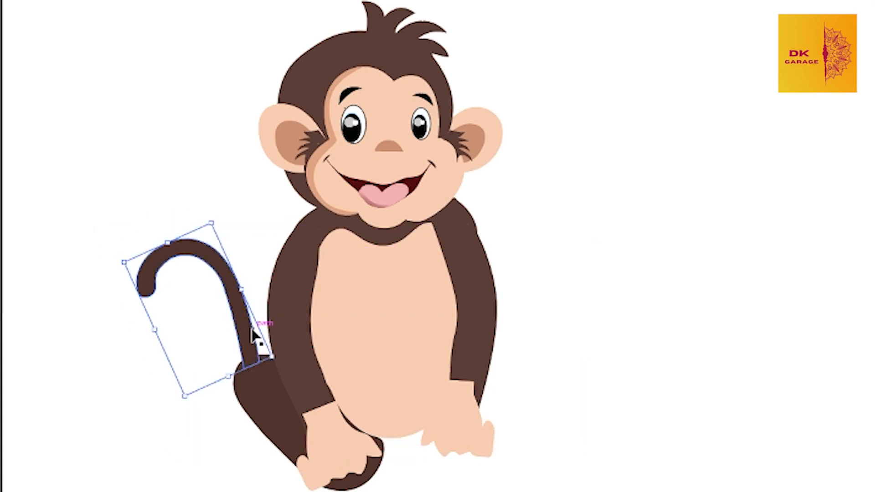
key(a)
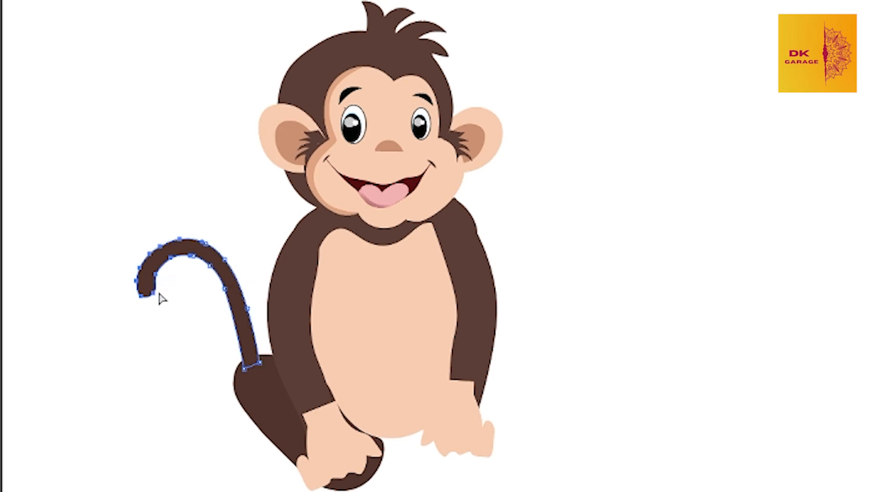
drag(158, 294, 163, 294)
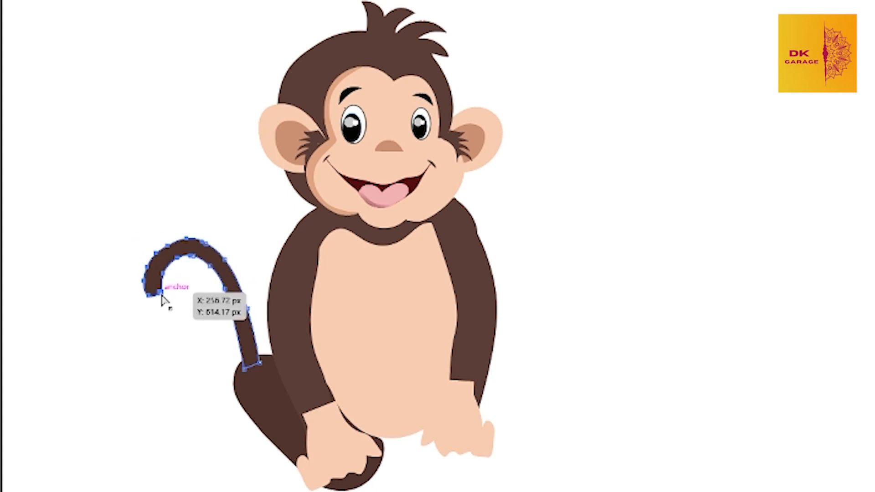
key(v)
key(a)
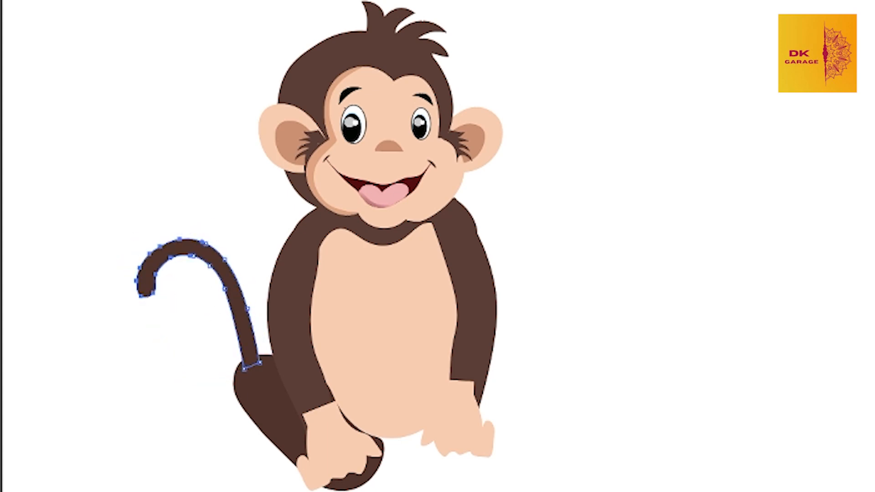
Reshape the tail's tip with the Curvature tool so it curls inward into a hook
key(p)
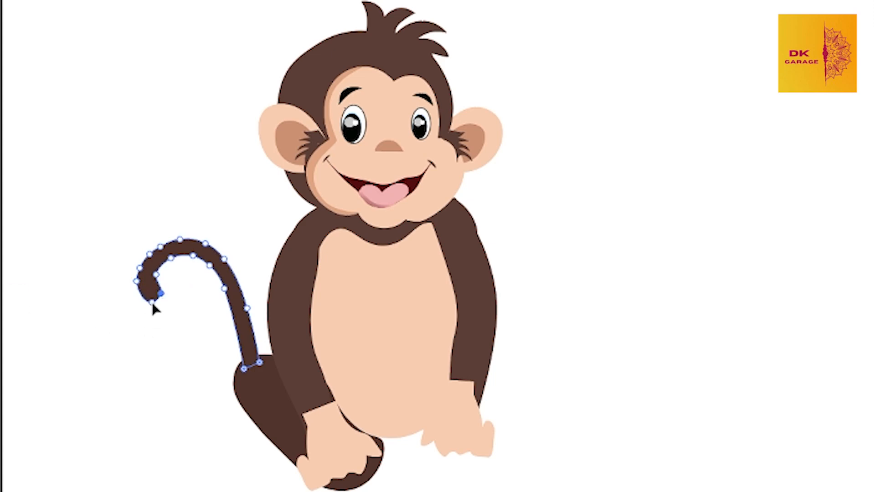
key(z)
drag(124, 246, 221, 349)
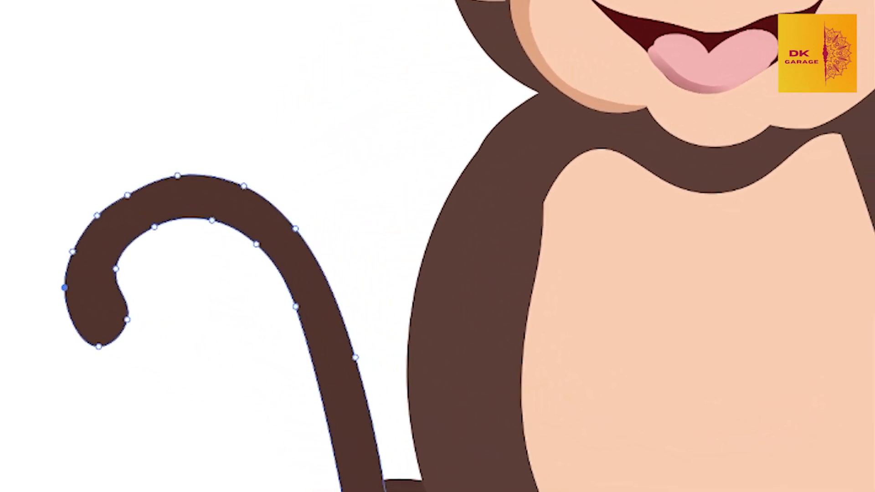
drag(127, 319, 139, 333)
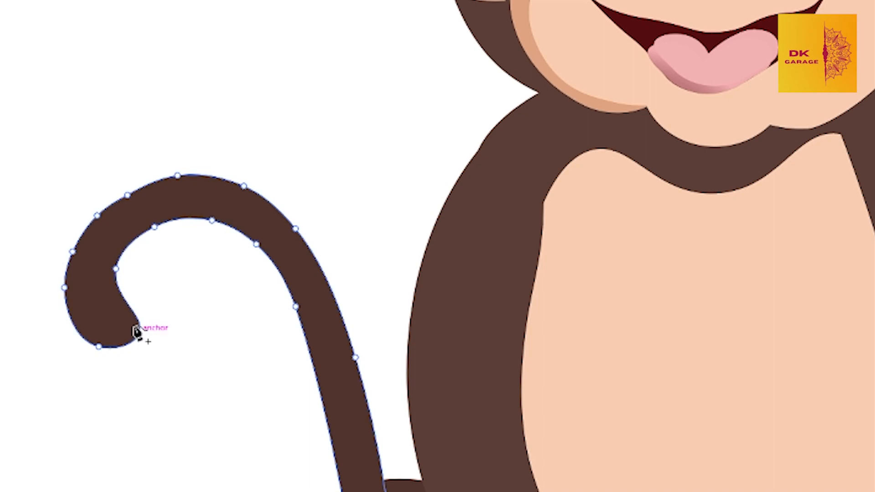
drag(116, 269, 109, 279)
drag(139, 334, 165, 328)
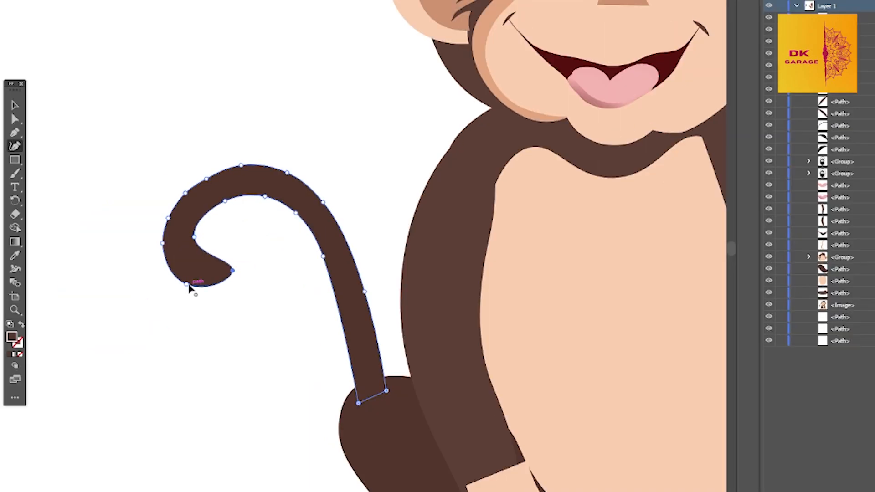
drag(168, 260, 180, 277)
drag(193, 237, 199, 254)
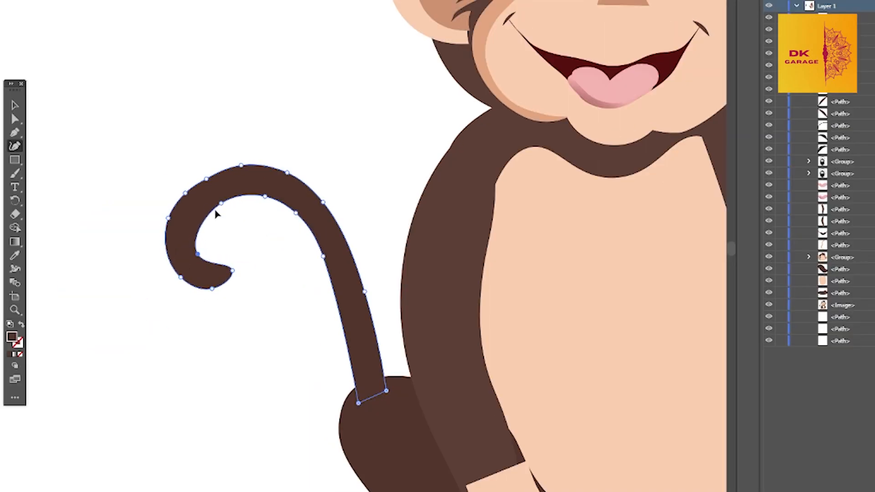
Smooth the inner edge of the tail's curl and arch by repositioning its curve points, and deselect the tail
click(190, 231)
drag(265, 197, 228, 191)
drag(295, 214, 270, 195)
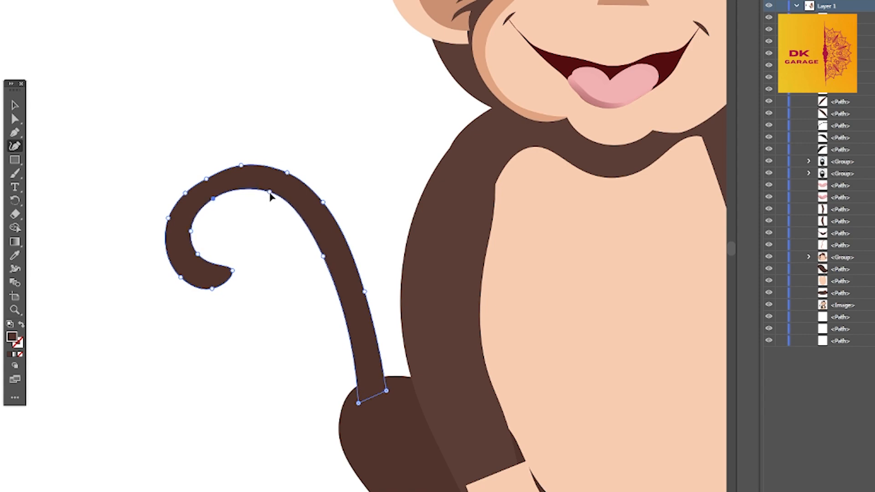
click(215, 200)
drag(215, 200, 217, 202)
key(v)
click(289, 377)
scroll(328, 371, down, 3)
Refine the tail's outer edge along the upper arch and lower shaft with the Curvature tool
drag(327, 370, 270, 285)
click(268, 238)
key(z)
drag(250, 232, 328, 251)
click(16, 146)
drag(305, 211, 305, 204)
drag(349, 303, 355, 305)
drag(265, 174, 268, 170)
drag(305, 203, 308, 201)
drag(215, 166, 177, 174)
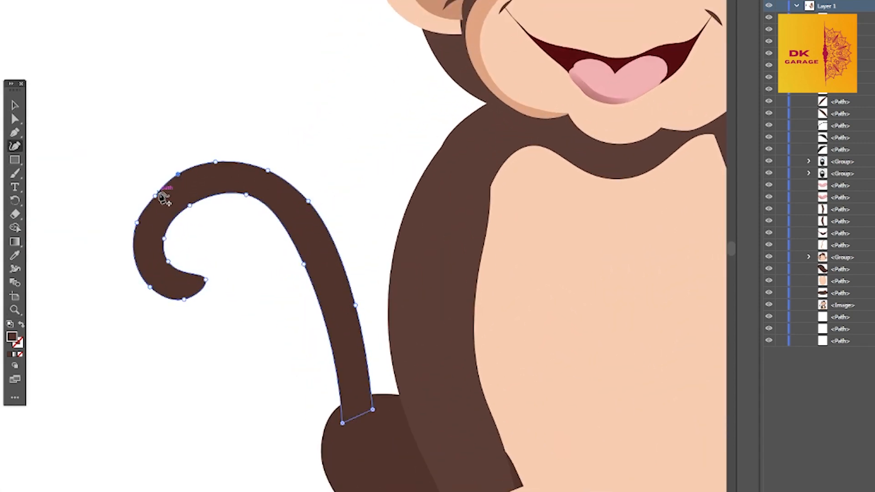
Widen the tail's curl by pulling its outer curve points outward, and even out the inner edge of the arch
drag(135, 224, 133, 221)
drag(150, 287, 148, 291)
drag(132, 221, 131, 218)
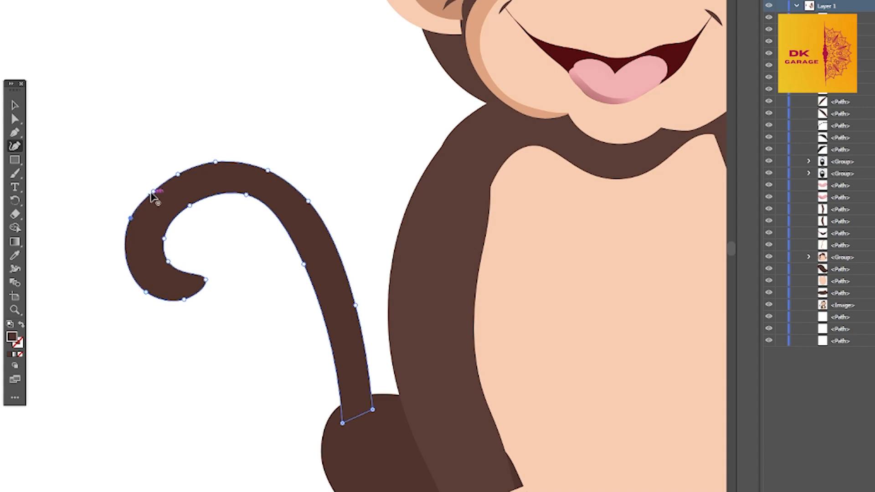
drag(154, 191, 150, 188)
click(217, 160)
drag(268, 170, 269, 165)
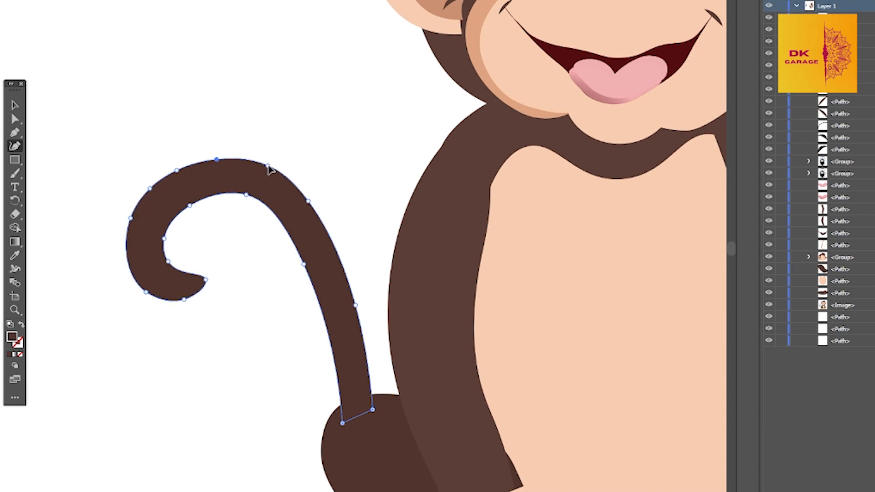
drag(246, 196, 247, 199)
click(15, 105)
Smooth the kink in the dark brown outline at the right shoulder
scroll(439, 220, down, 3)
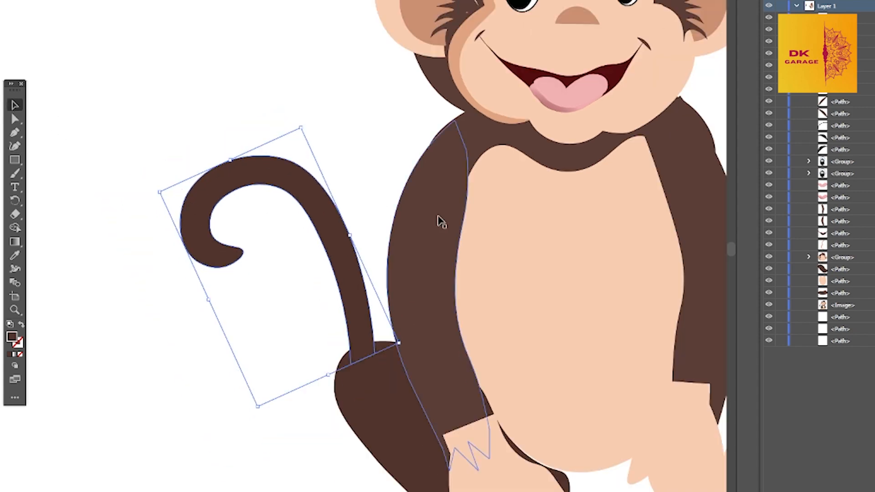
drag(483, 211, 359, 246)
click(505, 233)
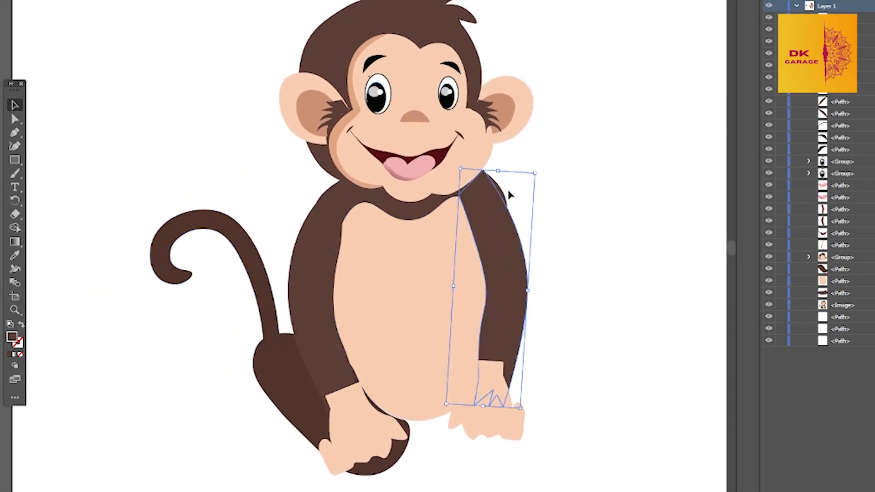
click(497, 186)
click(15, 133)
click(499, 188)
click(534, 196)
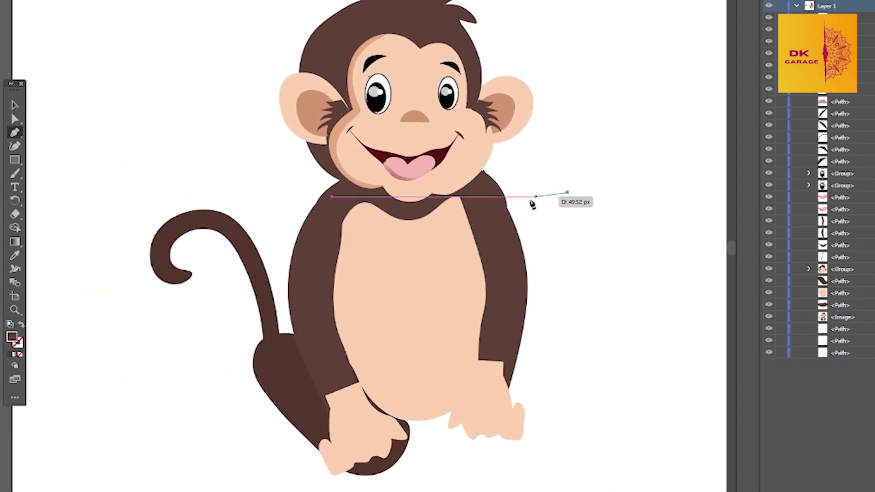
key(ctrl+z)
click(13, 109)
click(205, 132)
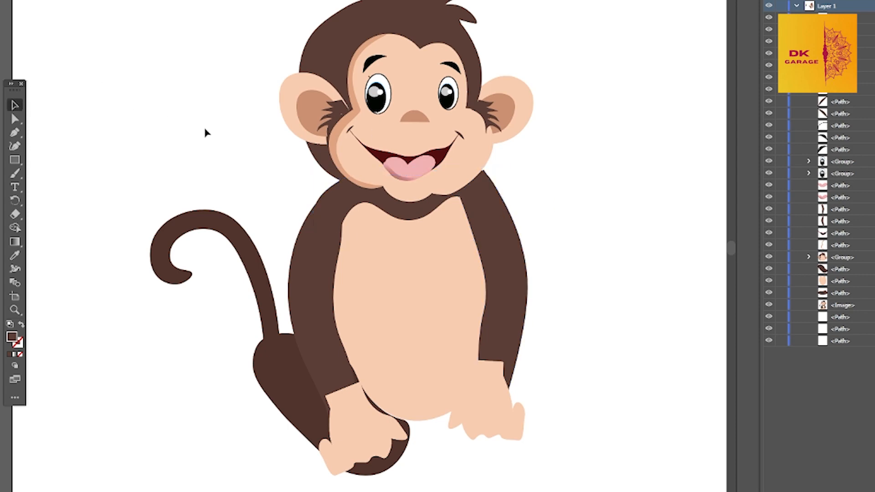
Start a foot outline with the Pen tool below the left leg, drawing its upper edge and first toes
key(p)
scroll(419, 316, down, 2)
click(209, 401)
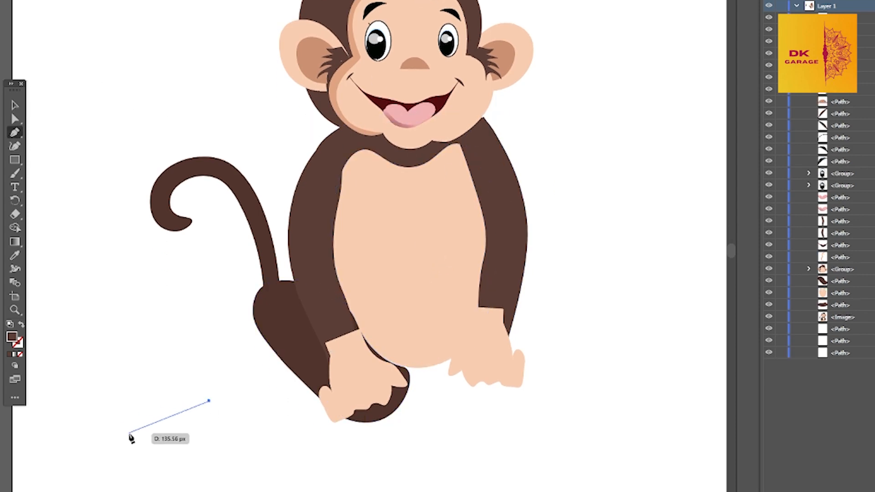
mouse_move(128, 432)
mouse_down()
mouse_move(149, 440)
mouse_move(140, 446)
mouse_move(187, 443)
mouse_move(192, 455)
mouse_up()
click(153, 431)
click(137, 439)
click(160, 441)
click(164, 437)
click(150, 448)
Complete the last toe, sole and heel of the foot and close the outline
click(189, 437)
click(221, 439)
drag(207, 447, 377, 417)
click(242, 434)
click(252, 415)
click(234, 392)
click(209, 401)
Fill the foot with the left hand's sampled peach color and place it behind the hand at the leg's lower end
click(14, 256)
click(350, 369)
click(15, 105)
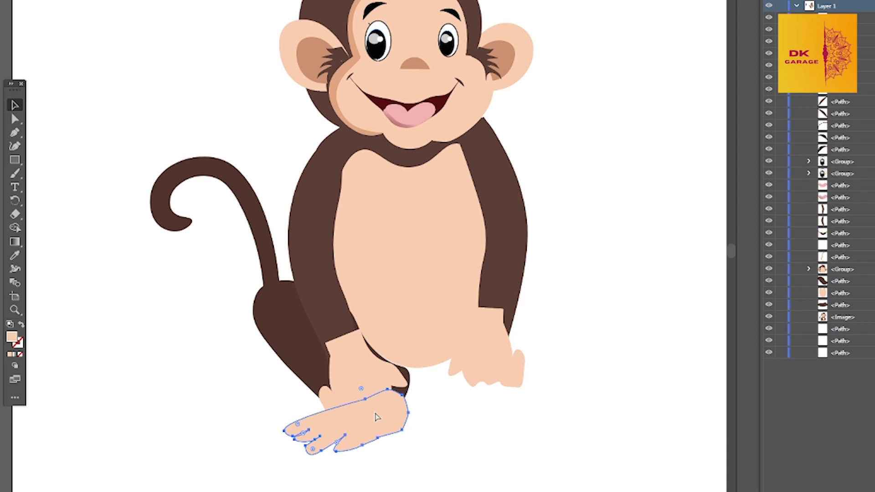
key(ctrl+[)
click(371, 455)
drag(374, 437, 366, 410)
Reshape the left leg's lower end with the Curvature tool so it tucks behind the hand and foot
click(402, 406)
click(15, 146)
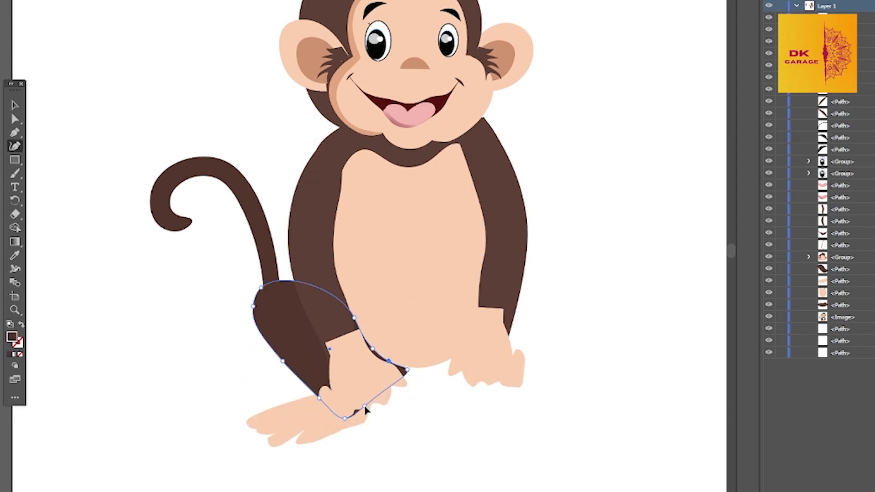
drag(406, 370, 381, 363)
click(424, 408)
key(ctrl+z)
key(v)
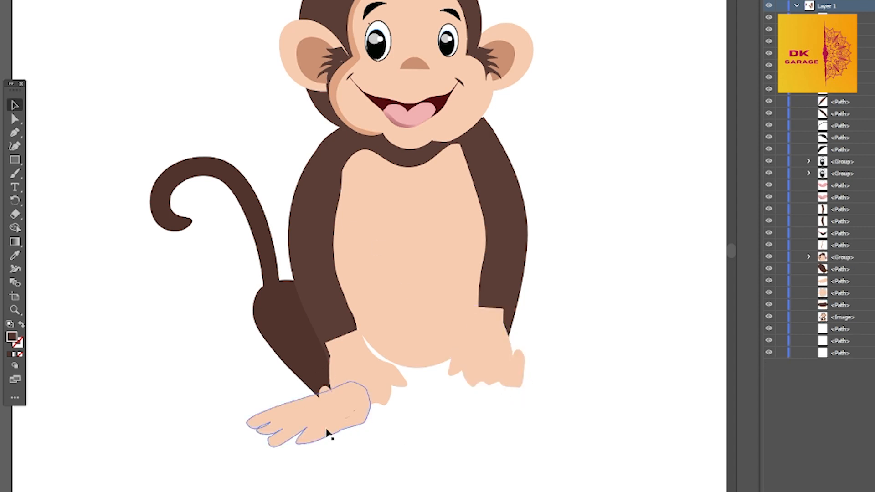
Duplicate the foot to the other side, flip it to point outward, and rotate and fit it below the right hand
drag(326, 433, 486, 442)
drag(406, 422, 611, 445)
drag(565, 421, 519, 395)
drag(484, 428, 473, 433)
drag(532, 392, 523, 393)
Rotate and shift the left arm inward so its lower end reaches over the gap between the hand and the belly
click(428, 387)
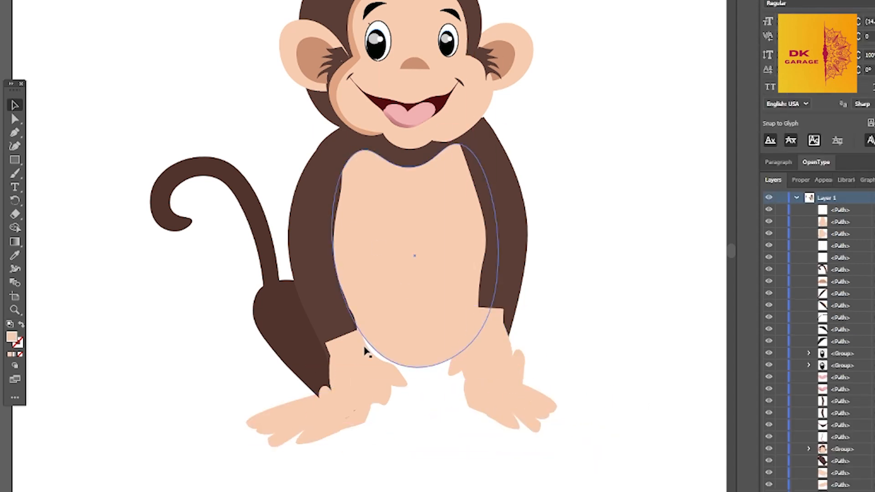
click(352, 336)
click(15, 146)
click(16, 108)
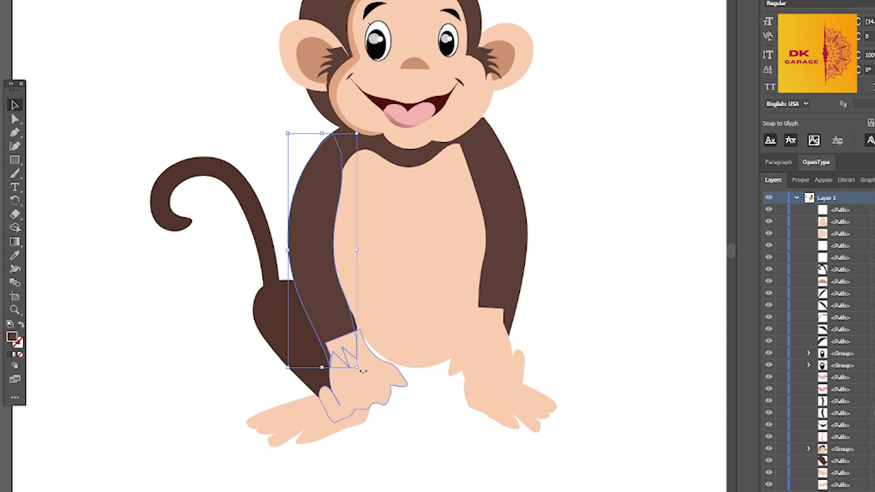
drag(363, 372, 375, 368)
drag(325, 284, 340, 287)
drag(387, 370, 396, 366)
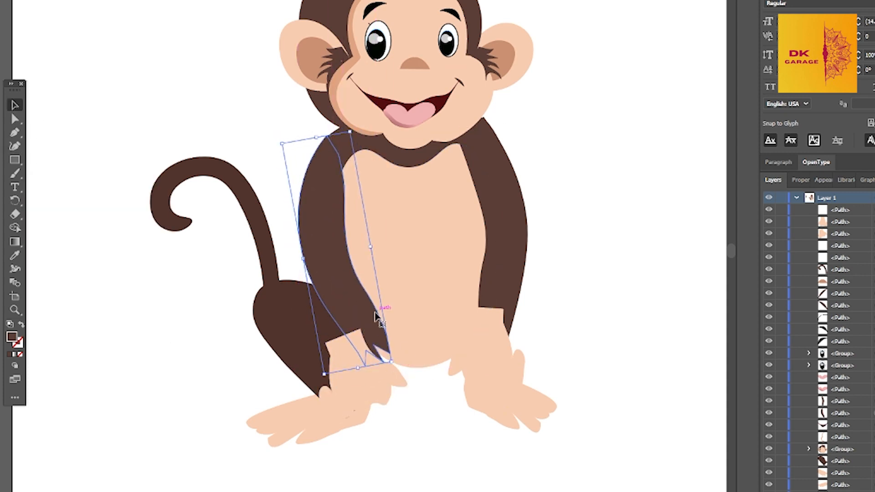
drag(379, 312, 385, 310)
Reshape the left side of the brown shoulder shape with the Curvature tool so it tucks under the left arm
click(347, 143)
key(shift+grave)
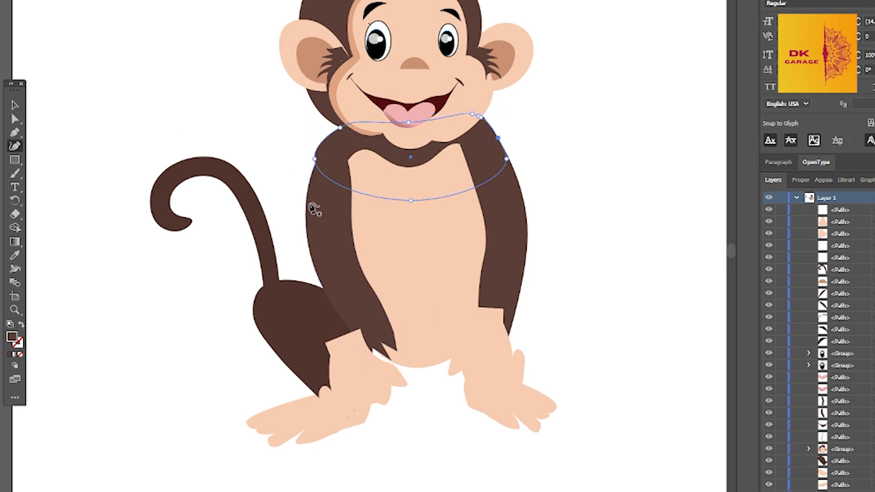
drag(314, 158, 320, 170)
click(14, 107)
click(624, 286)
Move the left hand inward to the left arm's lower end and send it behind the arm's fur tips
drag(352, 390, 382, 384)
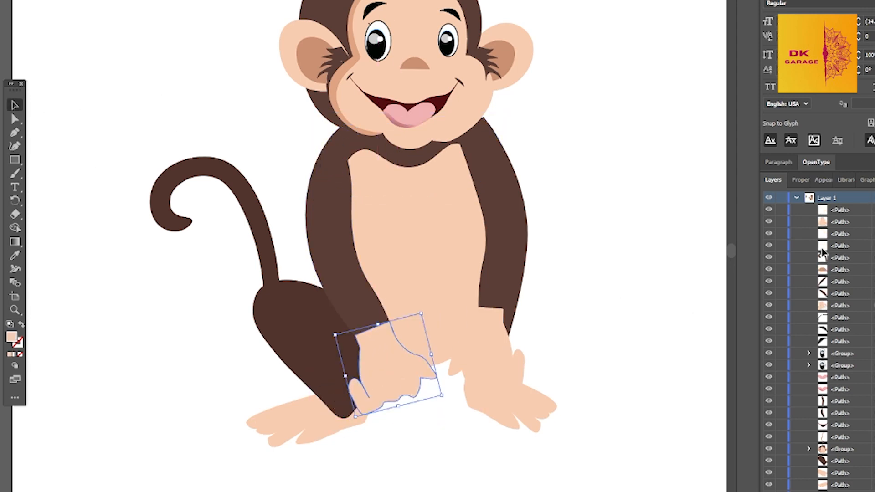
key(ctrl+bracketleft)
key(ctrl+bracketleft)
key(ctrl+bracketright)
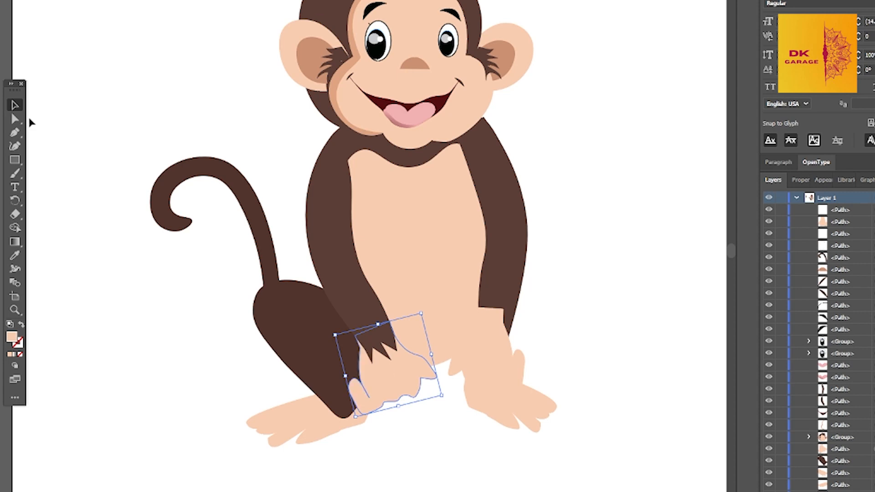
mouse_move(399, 384)
mouse_down()
mouse_move(404, 378)
mouse_move(403, 391)
mouse_up()
click(466, 456)
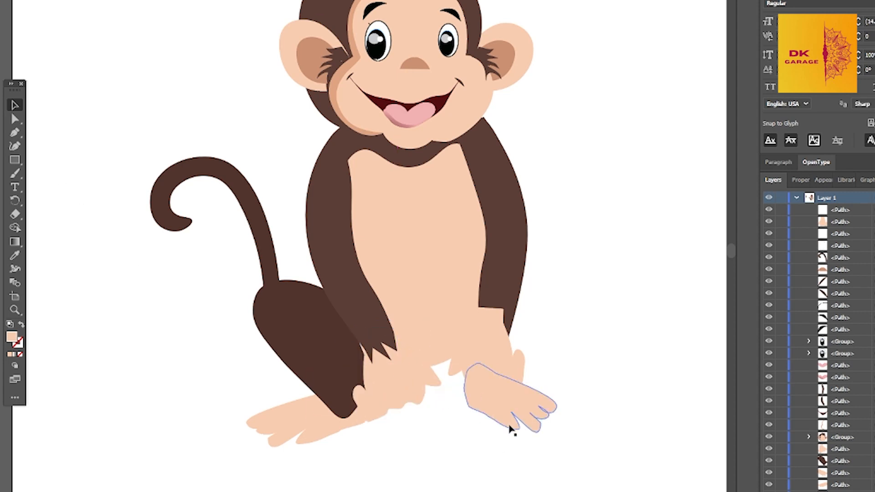
click(340, 431)
Rotate and shift the right arm inward, and pull in the shoulder shape's right side to match
click(523, 326)
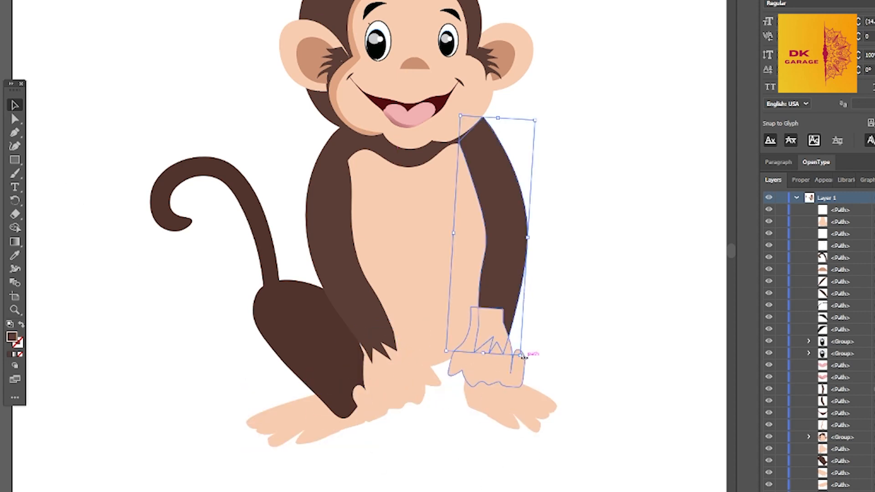
drag(547, 133, 556, 132)
drag(495, 156, 482, 164)
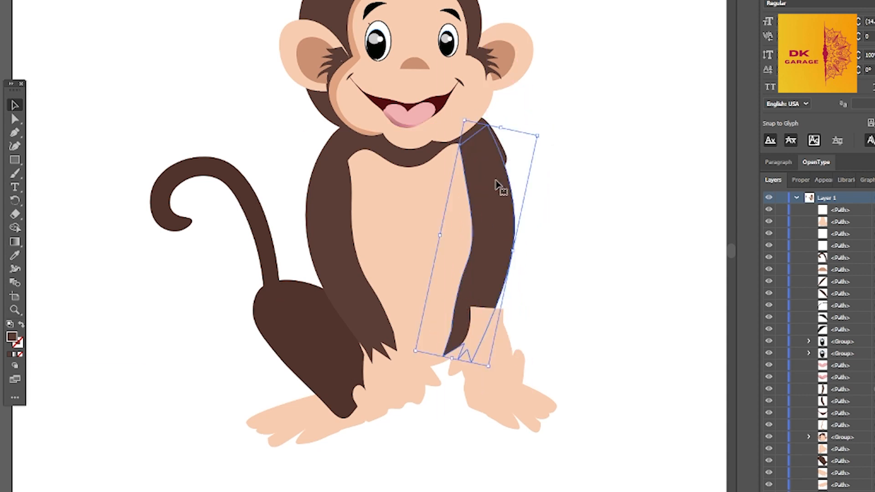
click(489, 132)
key(shift+grave)
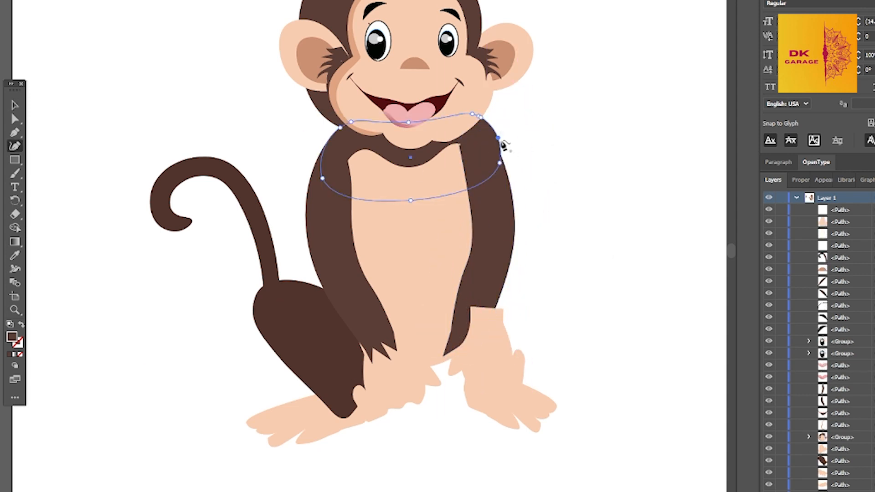
click(15, 105)
Move the right hand under the right arm's lower end, send it behind the arm, and undo the stray curvature points
drag(492, 342, 481, 370)
key(ctrl+bracketleft)
key(ctrl+bracketleft)
key(ctrl+bracketleft)
key(ctrl+bracketleft)
key(ctrl+bracketleft)
key(ctrl+bracketleft)
key(ctrl+bracketleft)
key(ctrl+bracketleft)
key(ctrl+bracketleft)
key(ctrl+bracketleft)
key(ctrl+bracketleft)
key(ctrl+bracketleft)
key(ctrl+bracketleft)
key(ctrl+bracketleft)
key(ctrl+bracketleft)
key(shift+grave)
click(549, 329)
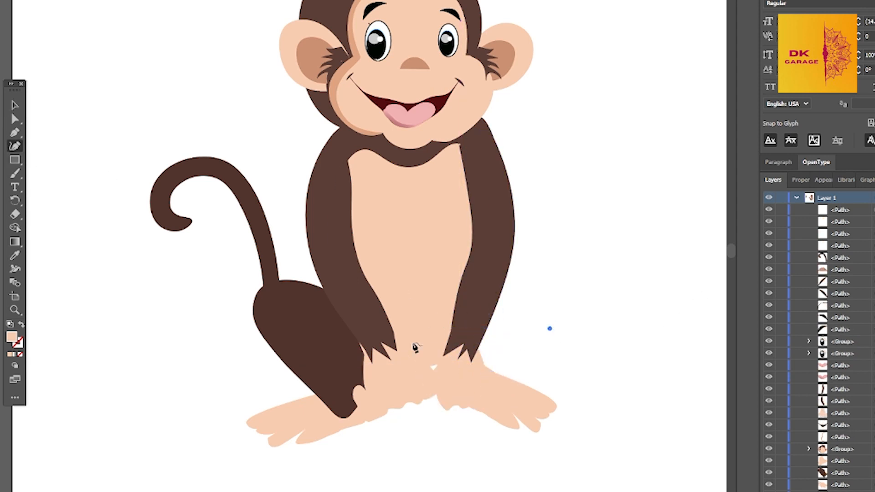
click(458, 366)
key(ctrl+z)
key(ctrl+z)
Rotate and nudge the right hand so it sits below the right arm's fur tips, over the foot
key(v)
drag(442, 374, 457, 387)
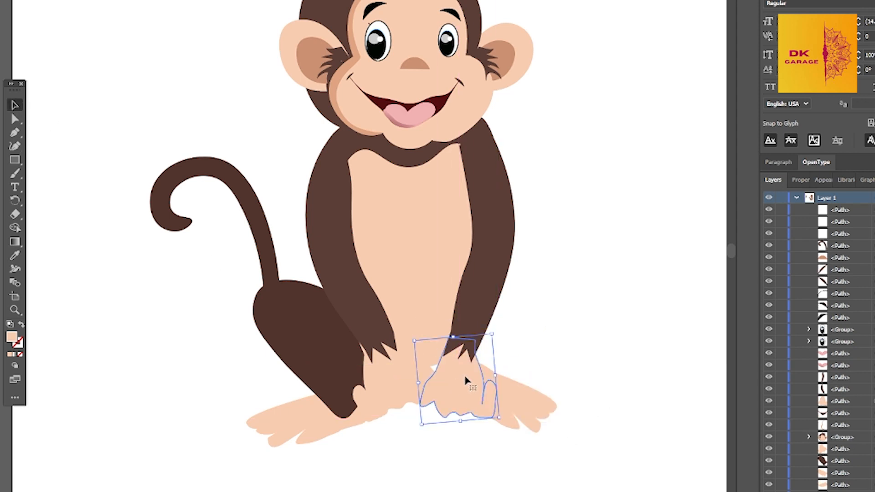
drag(416, 426, 427, 433)
drag(447, 375, 443, 421)
key(Right)
key(Right)
key(Right)
Rotate and fit the left hand below the left arm's fur tips, leaving a gap between the two hands
click(405, 387)
drag(403, 373, 387, 366)
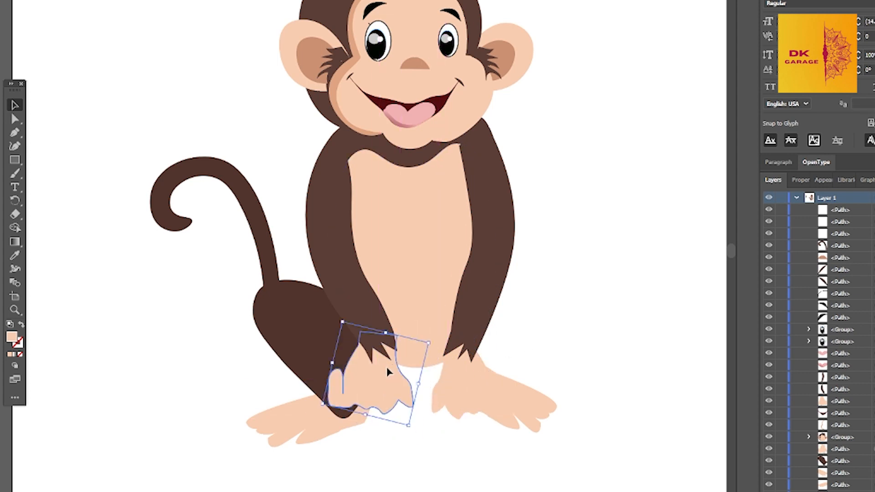
drag(413, 427, 428, 423)
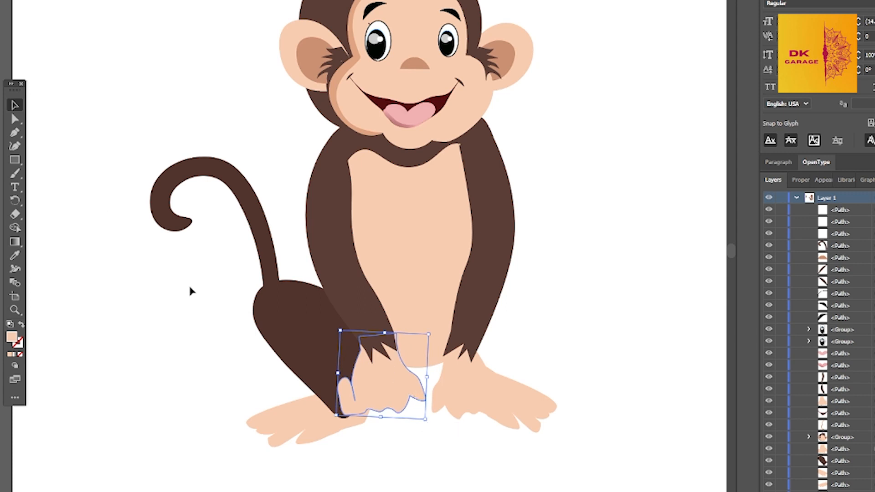
drag(378, 374, 378, 388)
click(450, 450)
Refine the jagged fur points at the lower ends of both arms with the Curvature tool
click(370, 337)
click(16, 147)
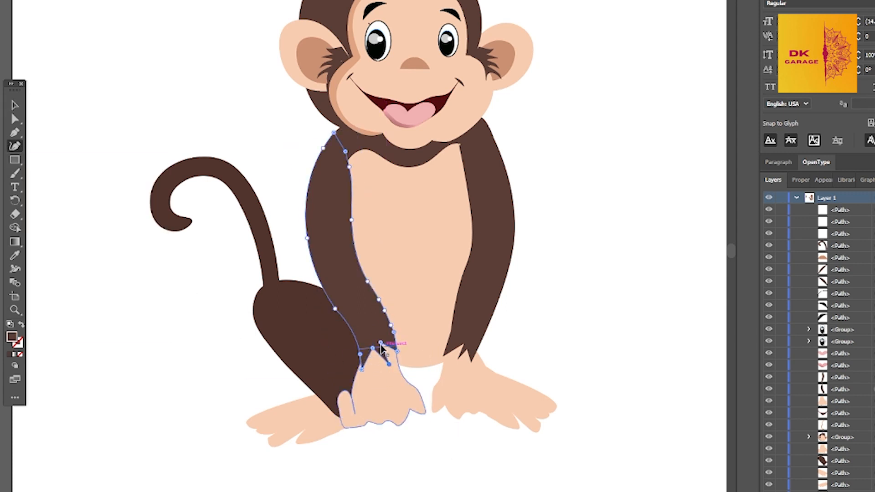
click(15, 105)
click(442, 360)
key(shift+grave)
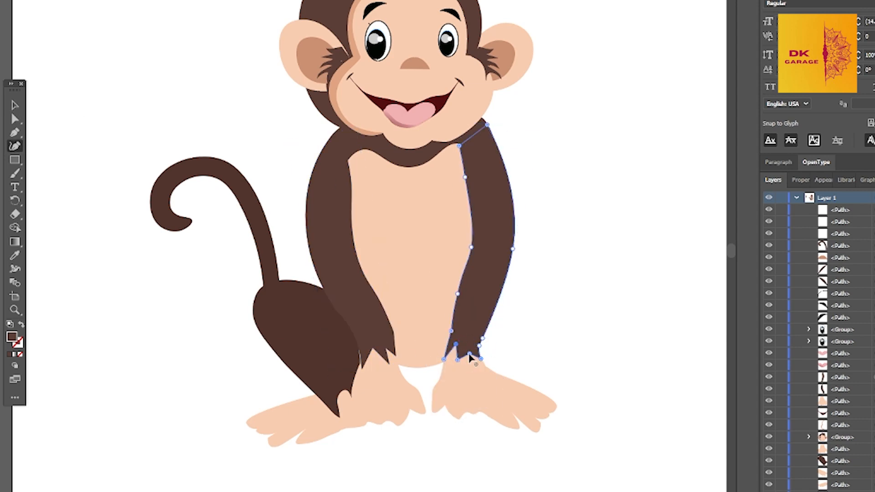
click(15, 106)
click(455, 373)
click(530, 419)
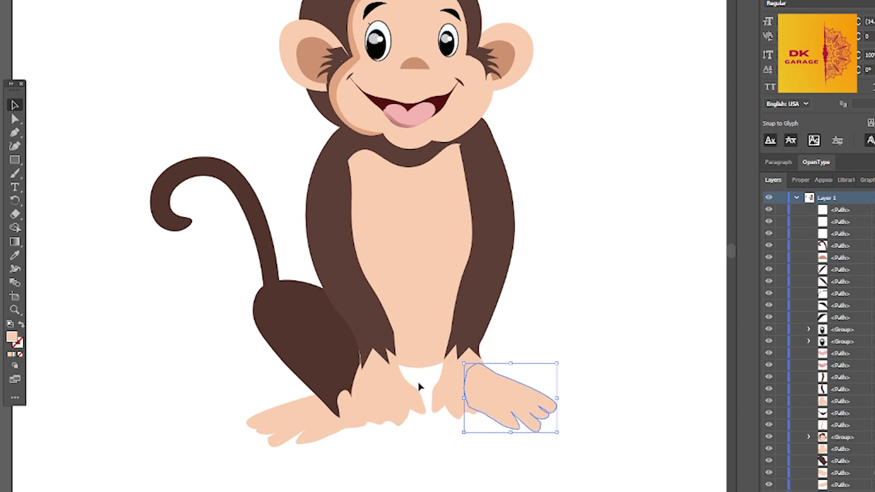
Duplicate the left leg to the other side, flip it, and rotate and fit it behind the right arm and hand
drag(308, 351, 456, 343)
drag(408, 342, 659, 351)
drag(609, 333, 499, 337)
drag(553, 273, 563, 267)
click(611, 296)
drag(499, 346, 497, 353)
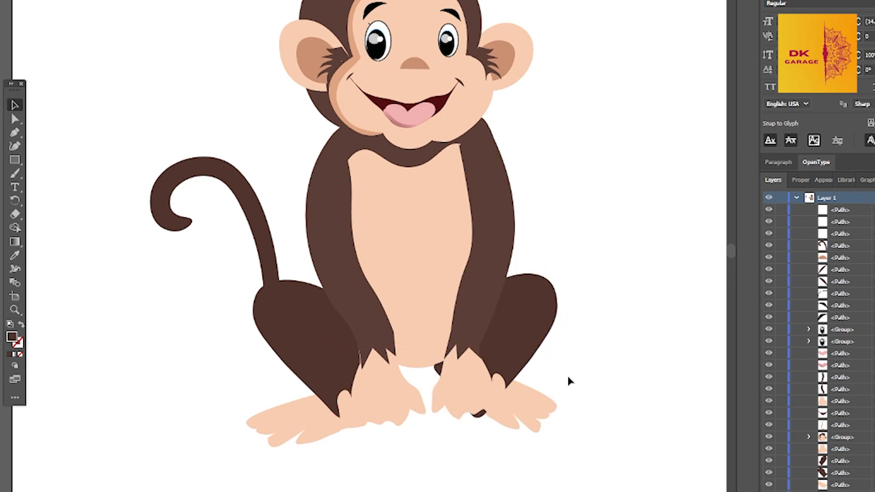
Pull the right leg's lower end up behind the right hand with the Curvature tool and delete the stray point
click(14, 145)
drag(478, 417, 474, 404)
click(609, 345)
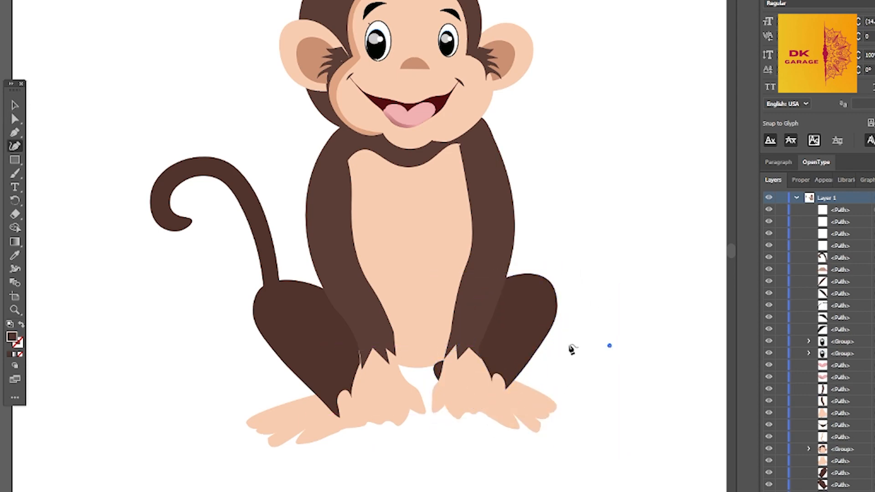
key(Delete)
Extend the bottom of the belly shape downward between the hands with the Curvature tool
drag(455, 220, 456, 273)
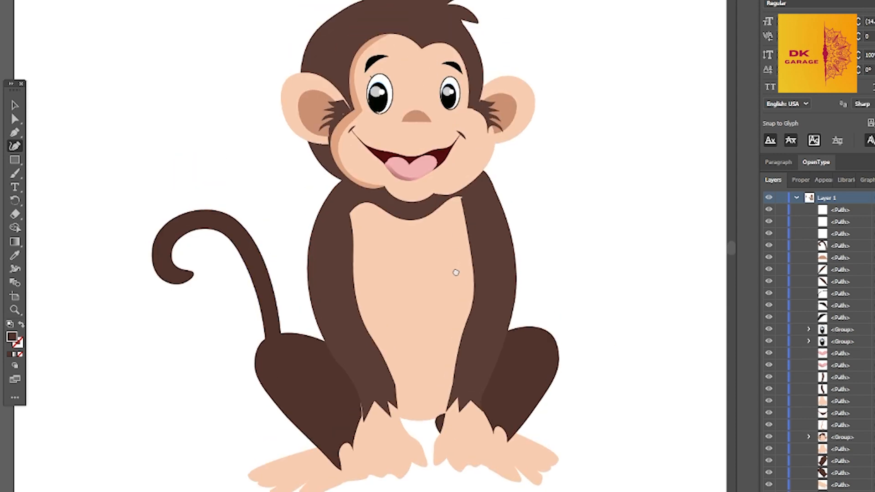
key(b)
click(14, 105)
click(400, 292)
click(15, 145)
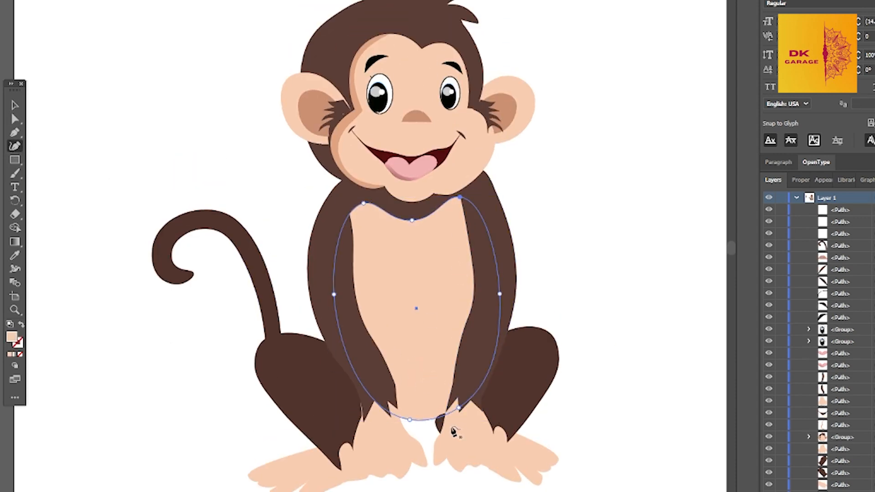
drag(413, 420, 421, 438)
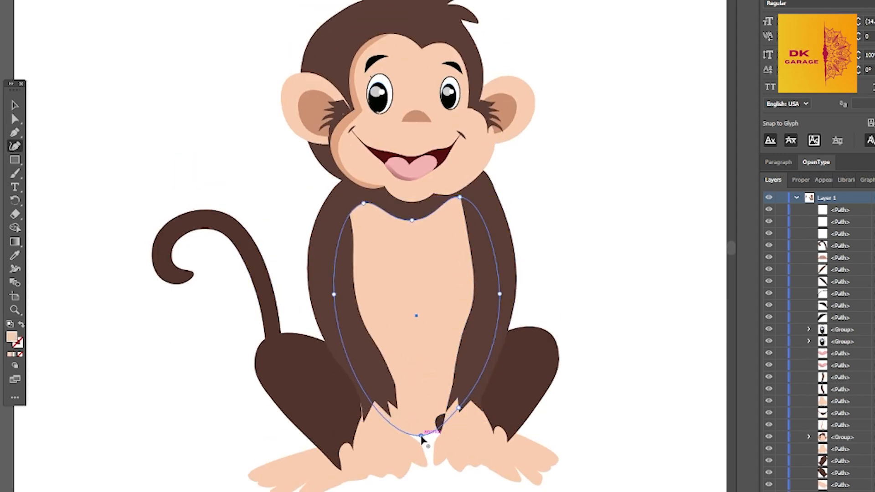
Duplicate the belly shape, erase its interior to leave a curved rim, and align the rim's bottom with the belly's edge
click(15, 105)
drag(446, 326, 446, 316)
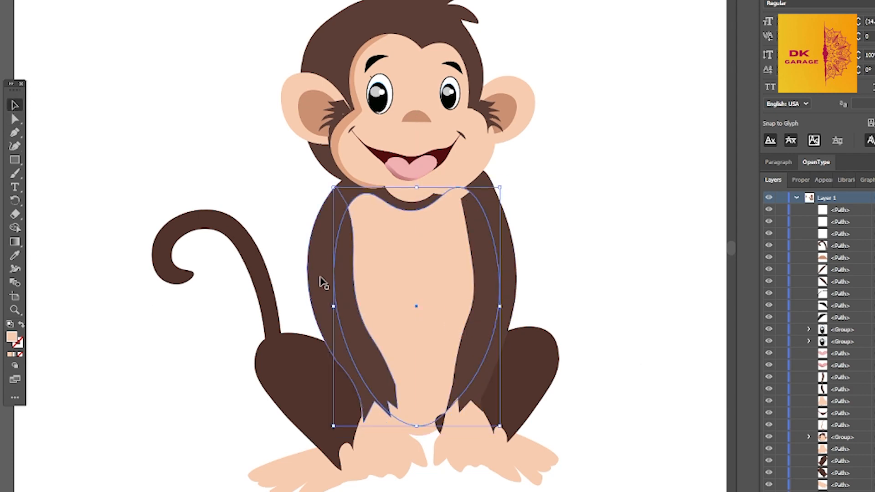
click(15, 214)
mouse_move(383, 215)
mouse_down()
mouse_move(414, 361)
mouse_move(374, 250)
mouse_move(378, 222)
mouse_up()
mouse_move(447, 192)
mouse_down()
mouse_move(460, 241)
mouse_move(449, 340)
mouse_move(450, 278)
mouse_up()
drag(440, 358, 447, 337)
mouse_move(414, 366)
mouse_down()
mouse_move(448, 349)
mouse_move(463, 287)
mouse_up()
drag(428, 368, 401, 364)
drag(387, 232, 399, 357)
click(15, 147)
drag(420, 426, 420, 435)
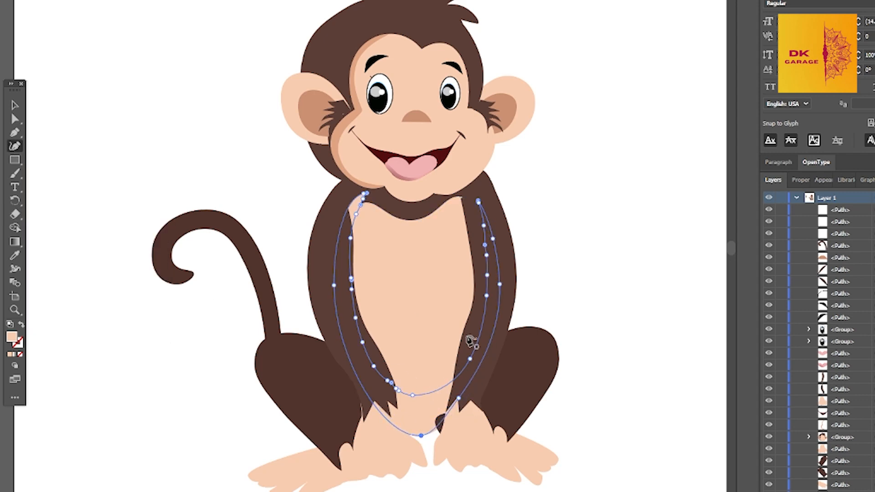
Fill the belly rim with the darker peach sampled from the face shadow to shade the belly's edge
click(16, 255)
click(337, 157)
click(15, 106)
click(551, 264)
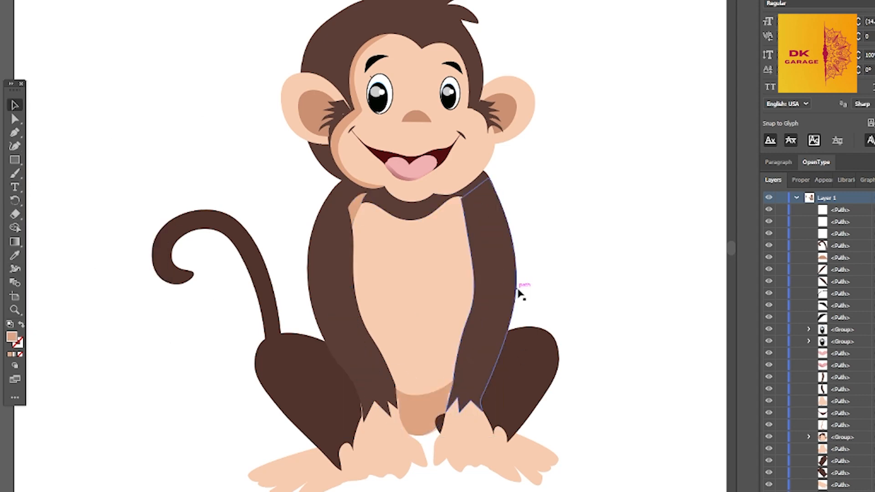
click(428, 406)
click(16, 147)
key(v)
click(614, 400)
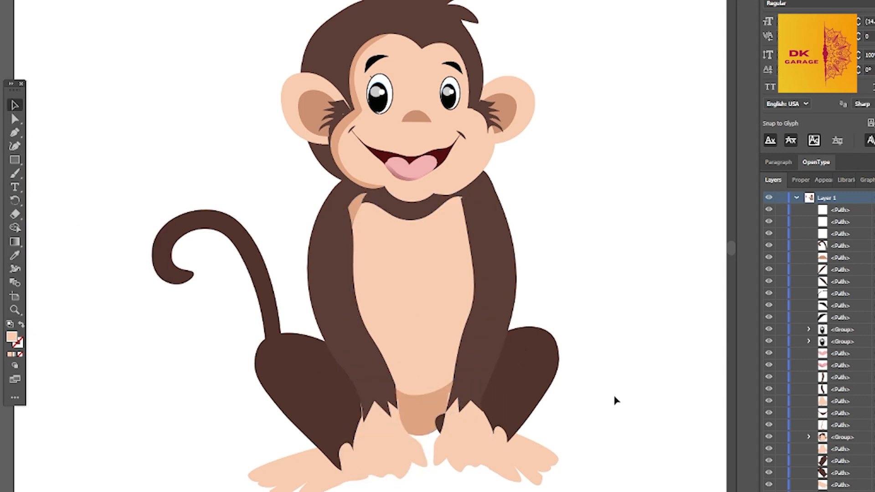
Duplicate the left hand with a slight offset and fill the copy with the belly shadow's darker peach
click(398, 451)
mouse_move(397, 448)
alt+mouse_down()
mouse_move(399, 439)
mouse_move(392, 451)
alt+mouse_up()
click(16, 256)
click(423, 407)
click(15, 107)
Adjust the stacking order of the light left hand so it lies in front of its darker copy
click(400, 477)
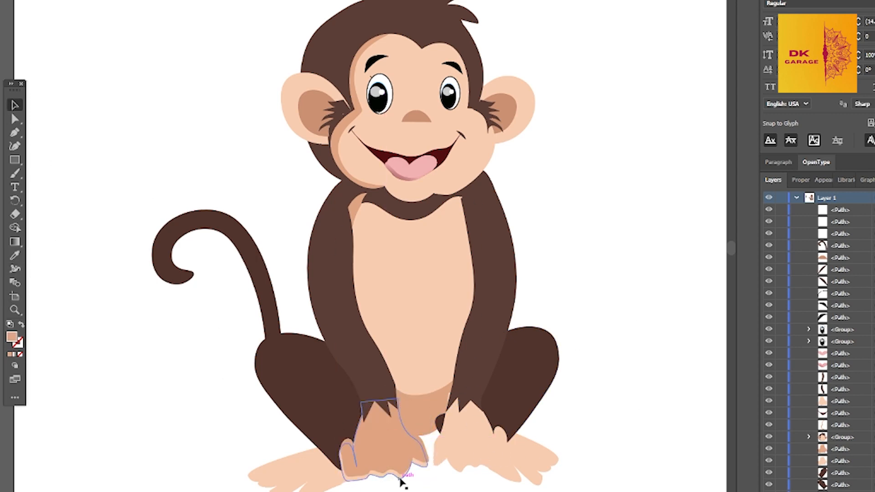
key(ctrl+bracketleft)
key(ctrl+bracketright)
key(ctrl+bracketright)
key(ctrl+bracketright)
key(ctrl+bracketright)
key(ctrl+bracketleft)
key(ctrl+bracketleft)
key(ctrl+bracketleft)
key(ctrl+bracketleft)
key(ctrl+bracketright)
key(ctrl+bracketright)
key(ctrl+bracketright)
key(ctrl+bracketright)
key(ctrl+bracketright)
key(ctrl+bracketright)
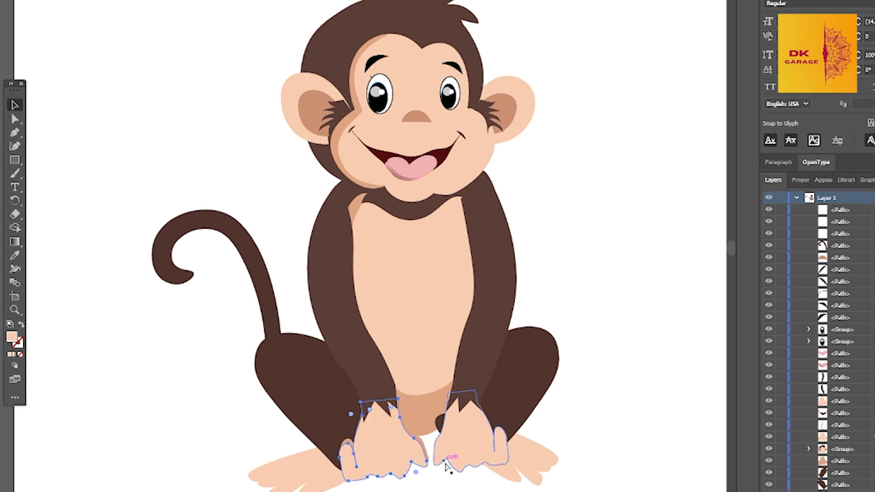
key(ctrl+bracketright)
key(ctrl+bracketright)
key(ctrl+bracketright)
key(ctrl+bracketright)
key(ctrl+bracketright)
key(ctrl+bracketright)
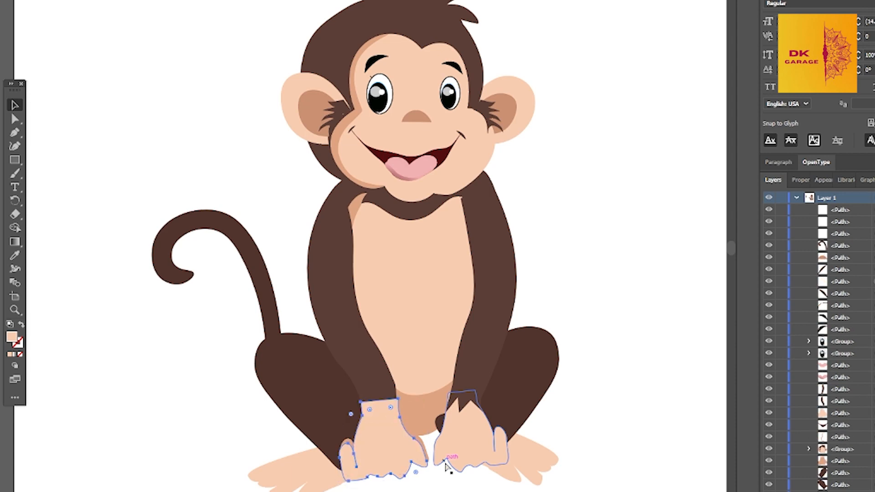
key(ctrl+bracketleft)
key(ctrl+bracketleft)
key(ctrl+bracketleft)
key(ctrl+bracketleft)
key(ctrl+bracketleft)
key(ctrl+bracketleft)
key(ctrl+bracketleft)
key(ctrl+bracketleft)
Nudge the light and dark left-hand shapes so the dark copy shows slightly below the fingers
key(Down)
key(Down)
click(406, 434)
key(Down)
key(Down)
key(Down)
key(Down)
key(Down)
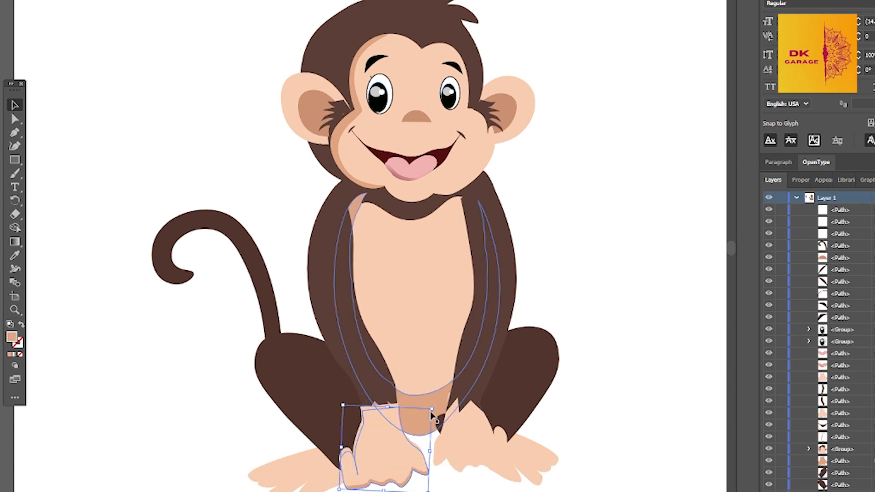
key(Down)
key(Down)
key(Down)
key(Return)
key(Escape)
drag(399, 443, 399, 436)
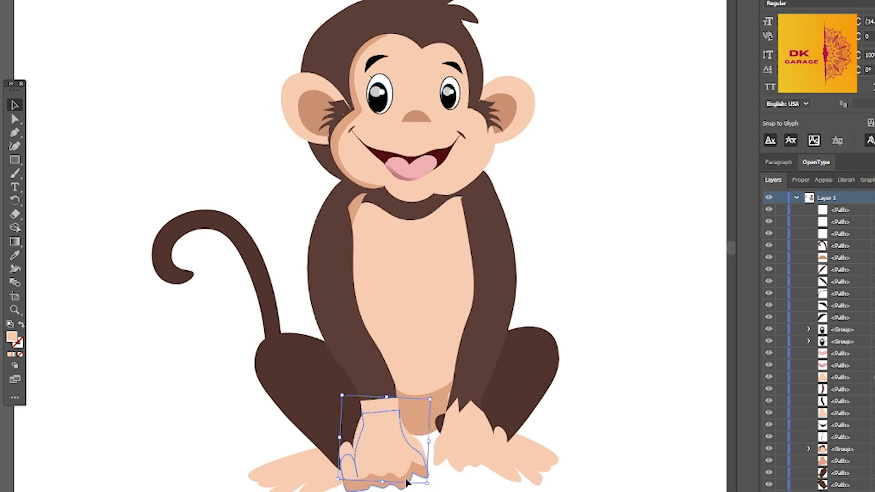
drag(406, 478, 406, 472)
Lower the opacity of the darker left-hand copy to 63%
click(800, 180)
click(844, 338)
drag(843, 352, 828, 351)
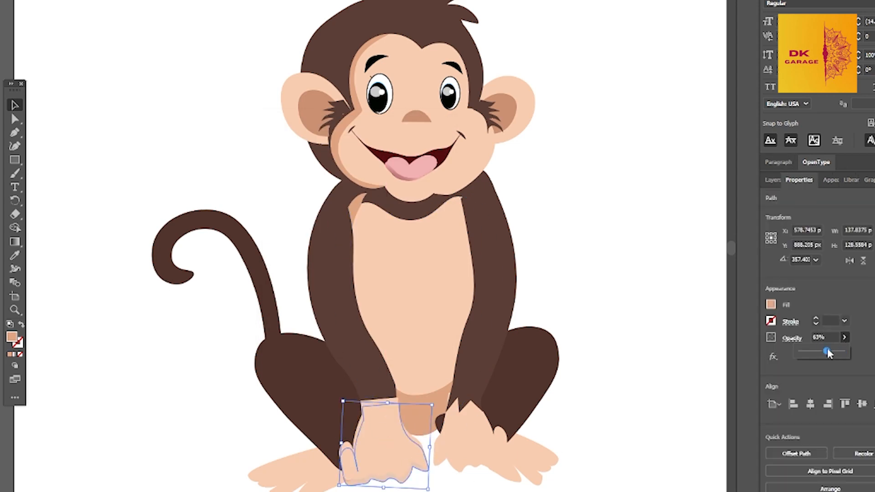
click(633, 267)
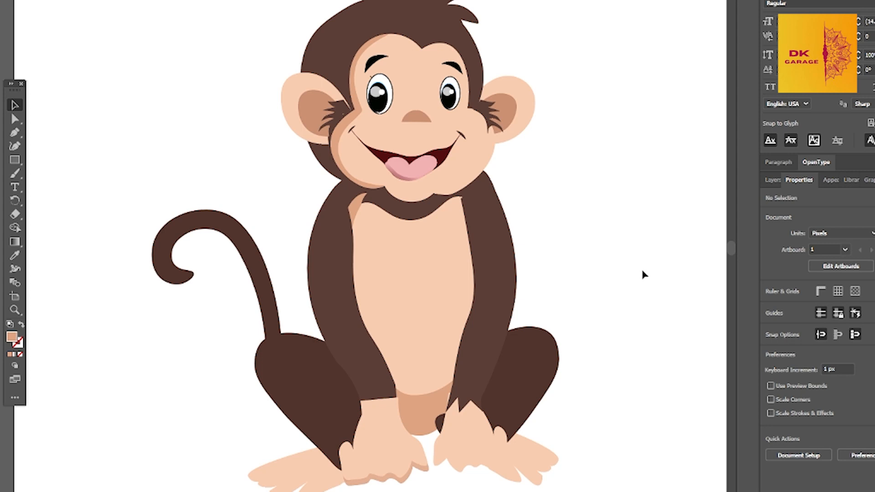
Move the darker left-hand copy above the light hand in the layer order
right_click(643, 274)
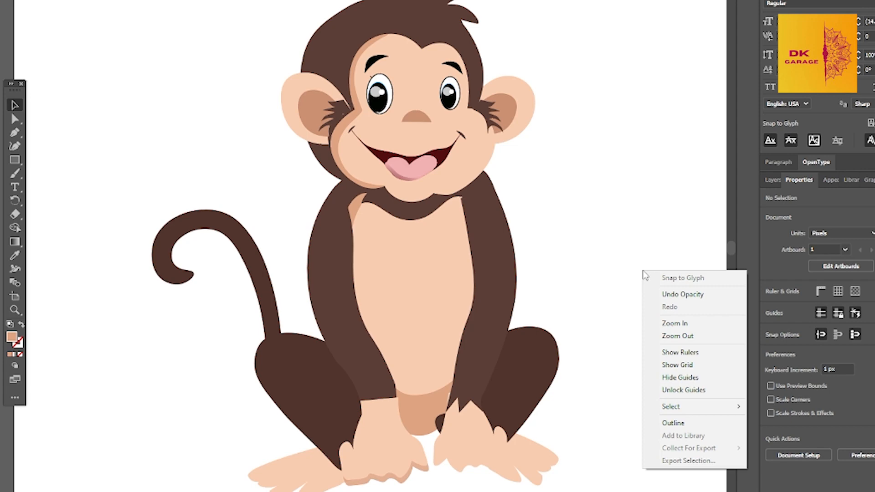
click(409, 447)
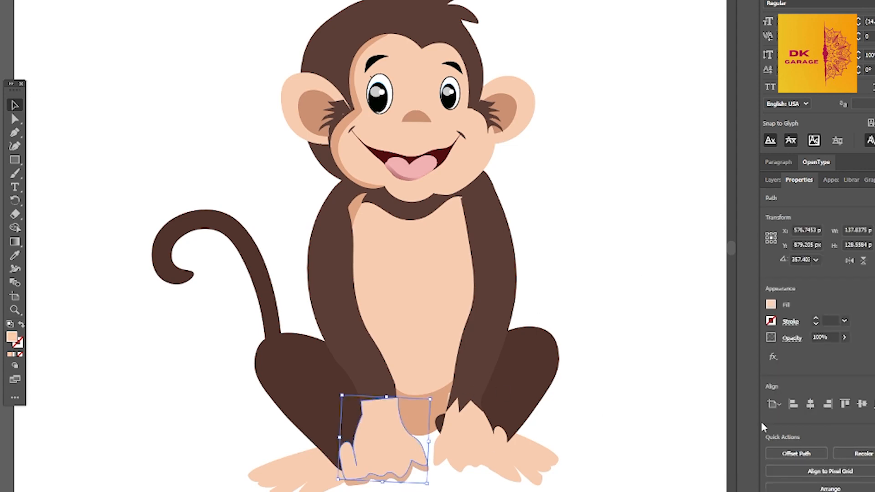
key(F7)
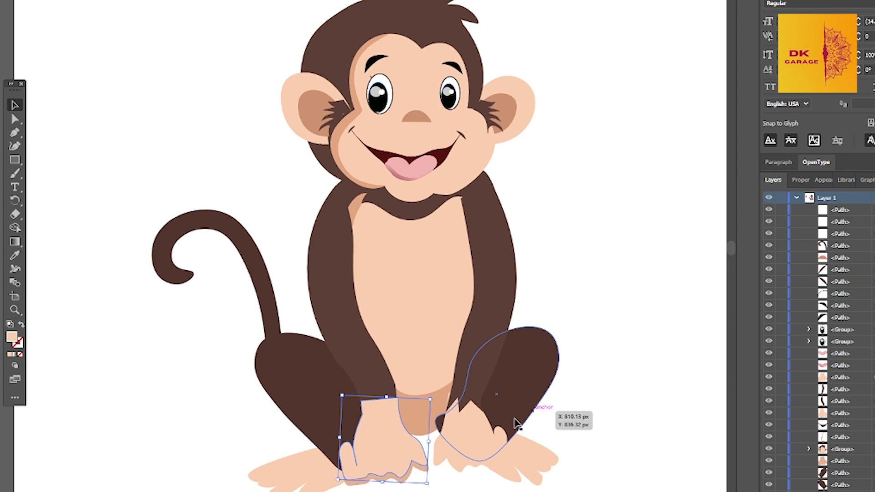
click(413, 471)
scroll(848, 352, down, 1)
scroll(849, 364, up, 1)
drag(842, 453, 839, 245)
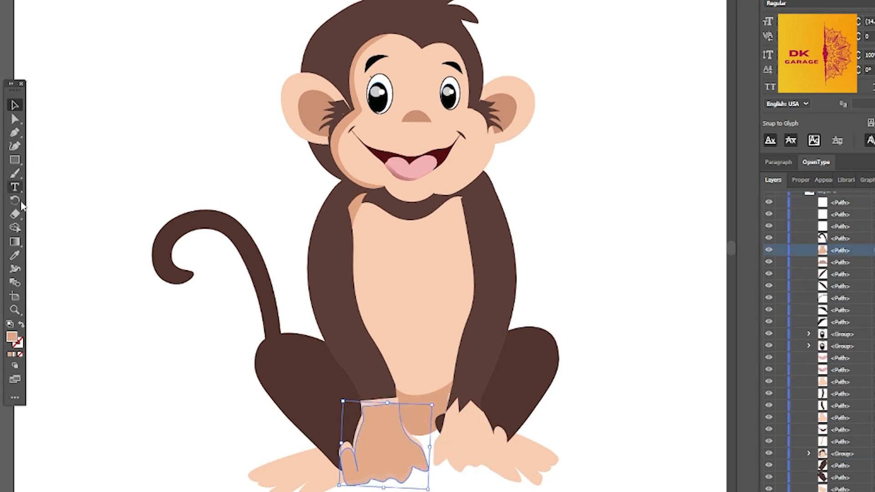
Erase the interior of the darker left-hand copy so only a shadow rim remains along the fingers and thumb
click(15, 214)
drag(360, 410, 371, 430)
mouse_move(351, 462)
mouse_down()
mouse_move(398, 459)
mouse_move(362, 441)
mouse_up()
click(15, 120)
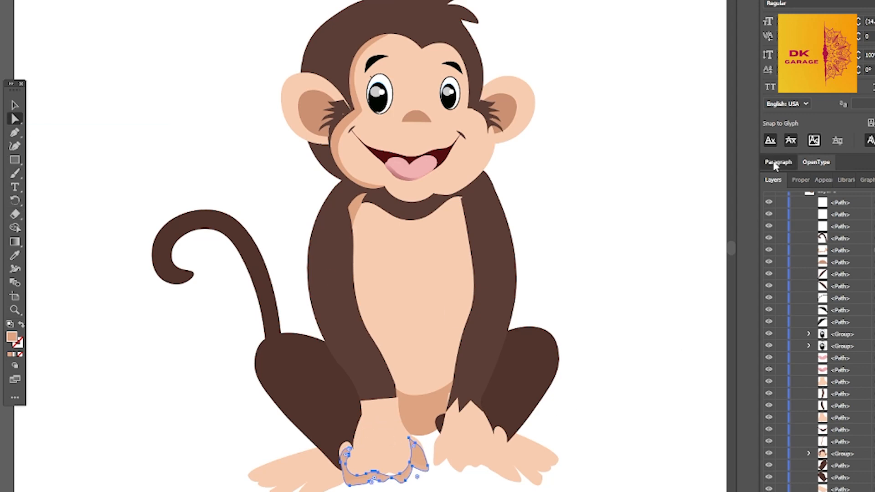
Lower the opacity of the left hand's shadow rim to 44%
click(807, 164)
click(799, 230)
click(844, 388)
drag(844, 401, 819, 402)
click(638, 413)
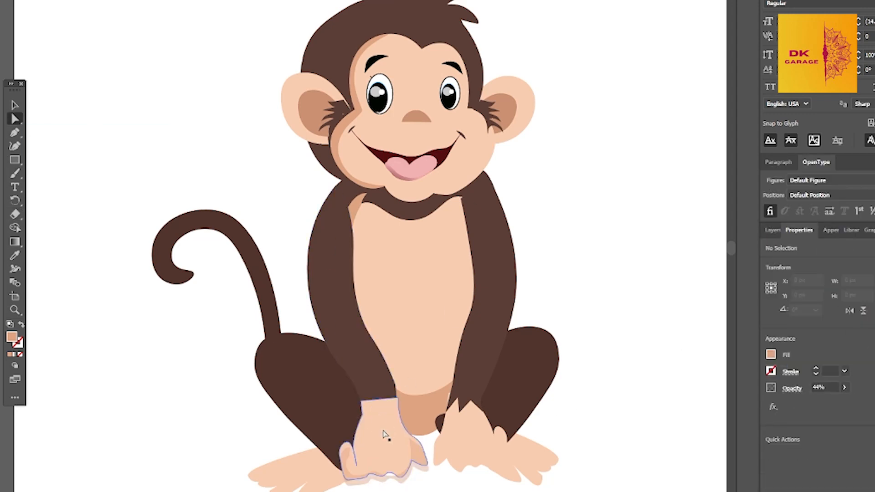
Move the left hand's shadow rim up slightly so it sits within the outline of the light fingers and thumb
drag(385, 435, 383, 436)
drag(352, 481, 349, 474)
click(616, 413)
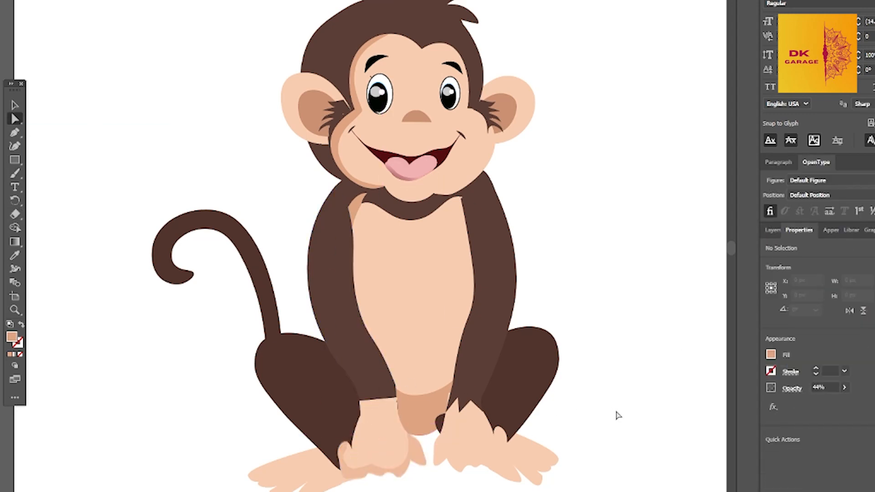
Reduce the opacity of the left hand's shadow rim to 22%
click(354, 474)
click(626, 407)
click(415, 456)
click(844, 388)
drag(818, 402, 808, 402)
click(680, 410)
Fit the mirrored 22% copy of the hand shadow onto the fingers of the right hand
click(458, 469)
key(v)
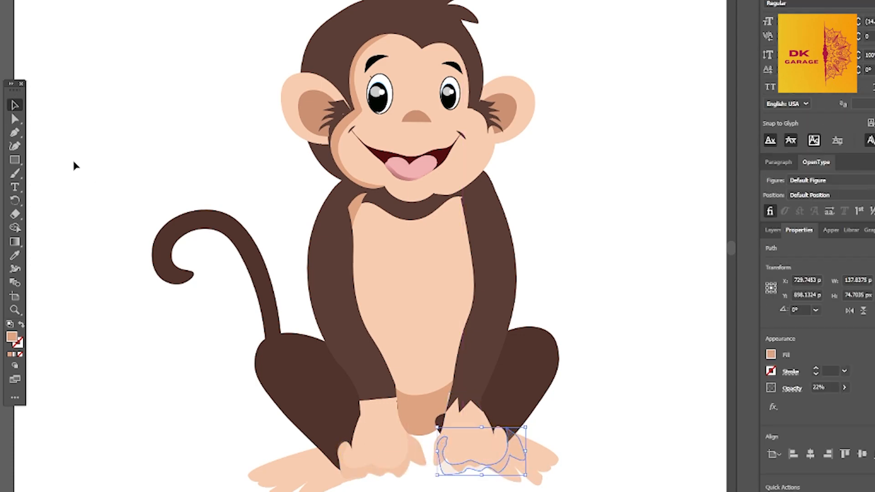
drag(519, 463, 501, 469)
click(629, 401)
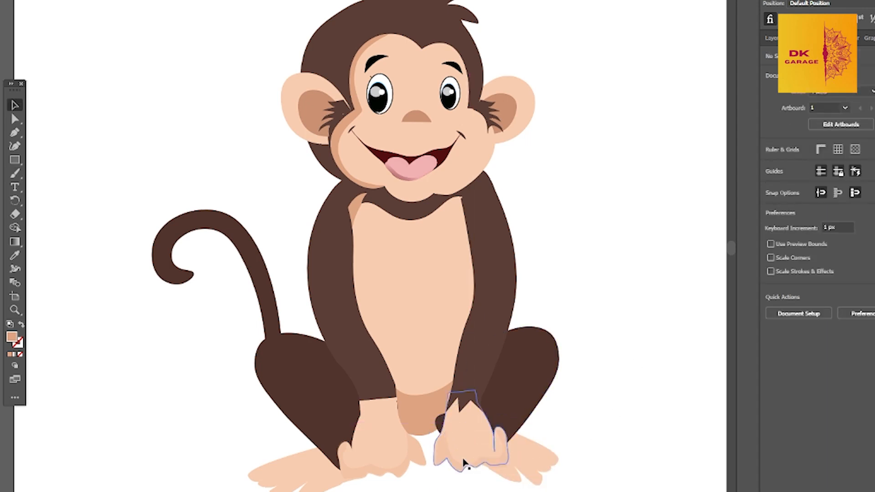
click(467, 423)
click(601, 387)
click(552, 459)
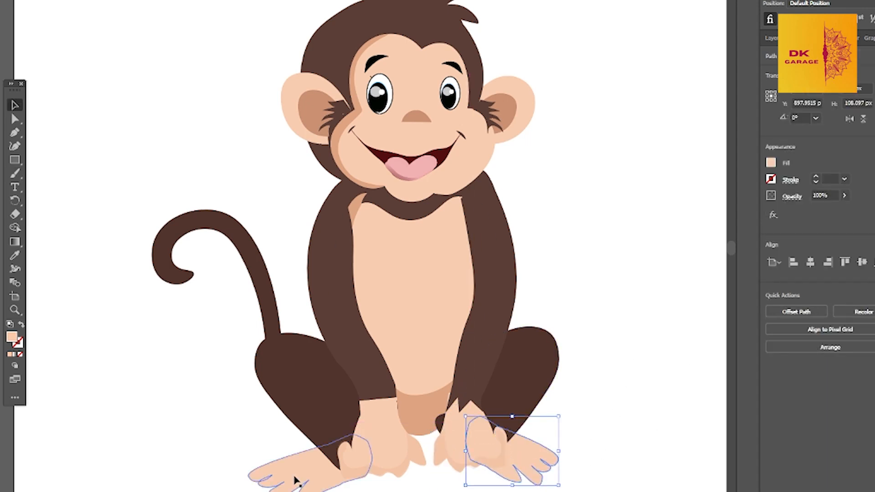
click(587, 409)
Erase the visible upper tip of the darker belly shading beside the neck
click(391, 248)
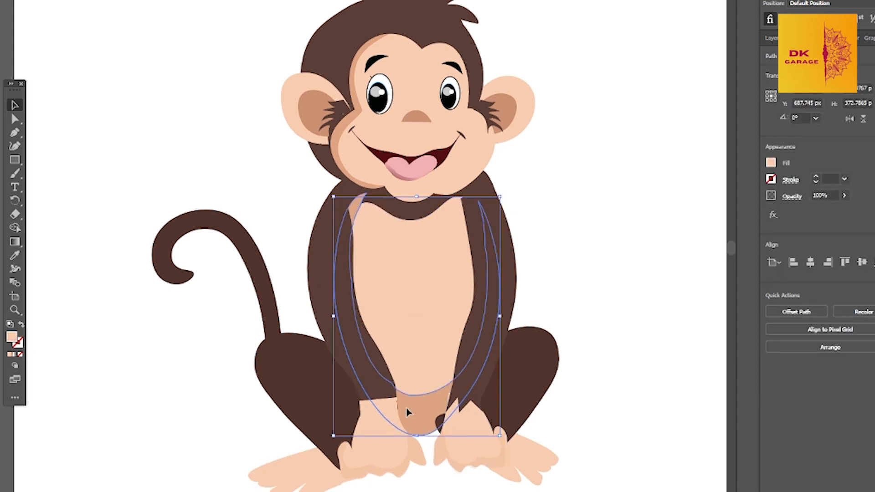
key(shift+e)
drag(339, 205, 485, 185)
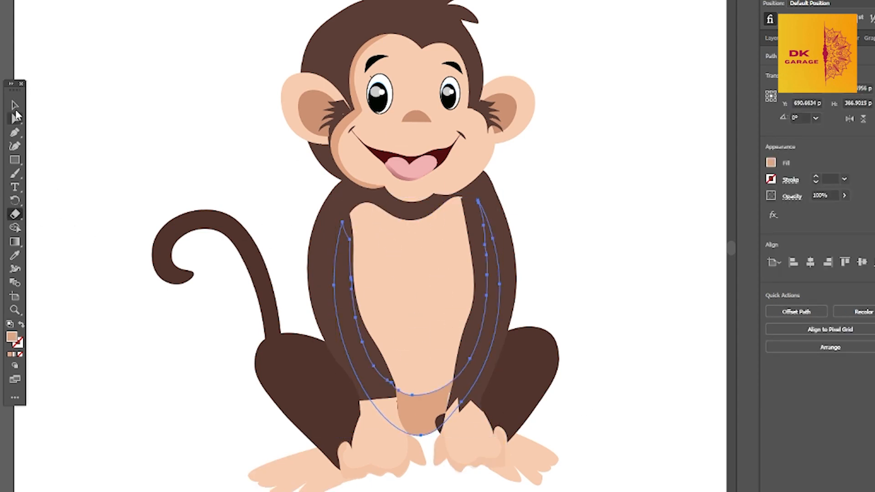
click(15, 106)
Send the left hand backward behind its arm so the jagged fur edge overlaps the wrist
click(456, 414)
key(shift+e)
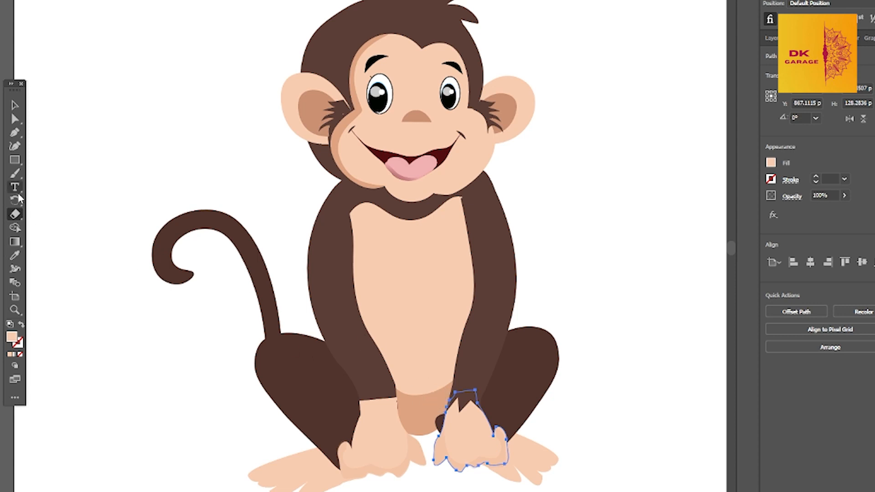
click(15, 106)
click(340, 406)
click(353, 351)
click(383, 435)
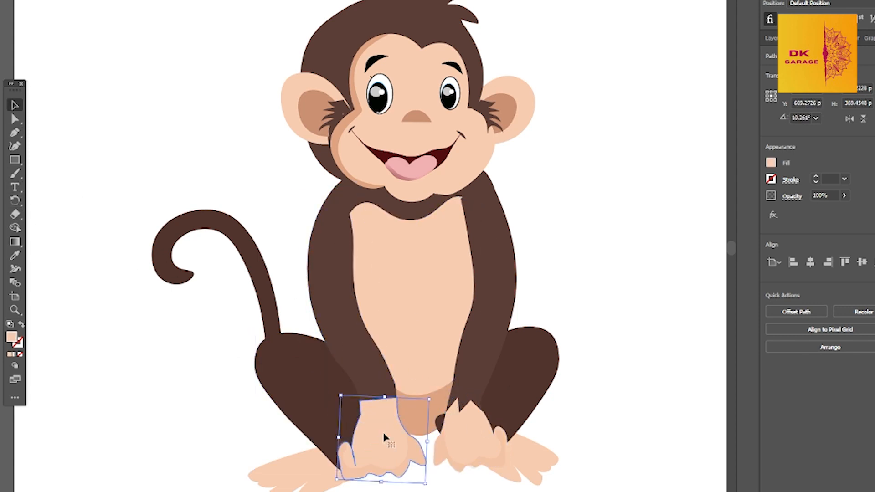
key(ctrl+[)
click(15, 119)
click(254, 149)
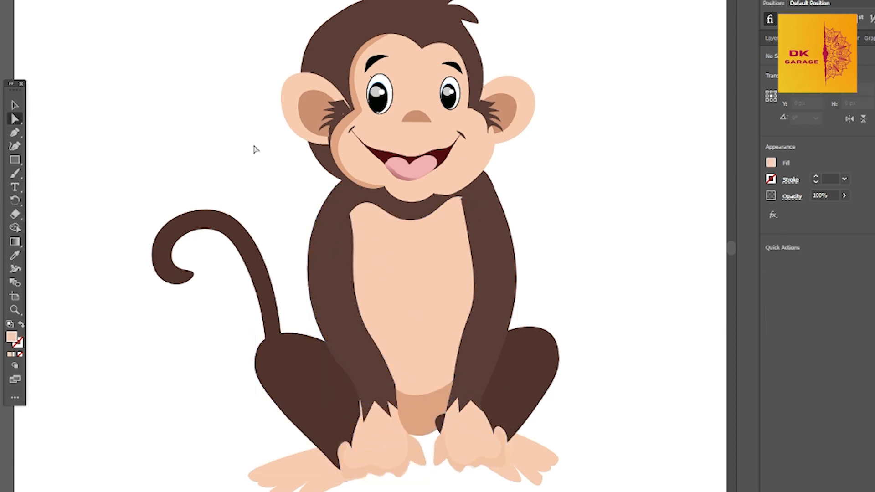
Draw a closed crescent along the belly's right side and lower edge with the Pen tool and fill it with darker tan
key(p)
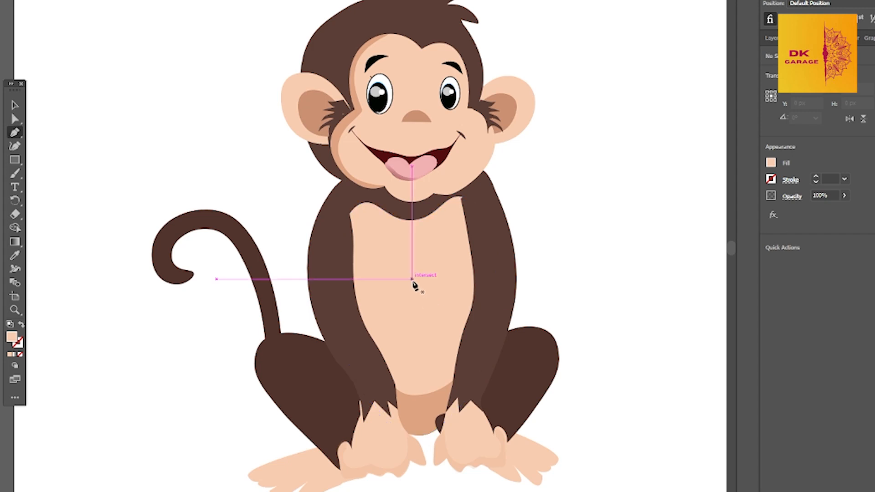
click(412, 279)
drag(453, 295, 460, 319)
drag(448, 359, 472, 371)
click(384, 358)
click(395, 388)
drag(489, 308, 478, 272)
drag(449, 267, 424, 266)
click(412, 279)
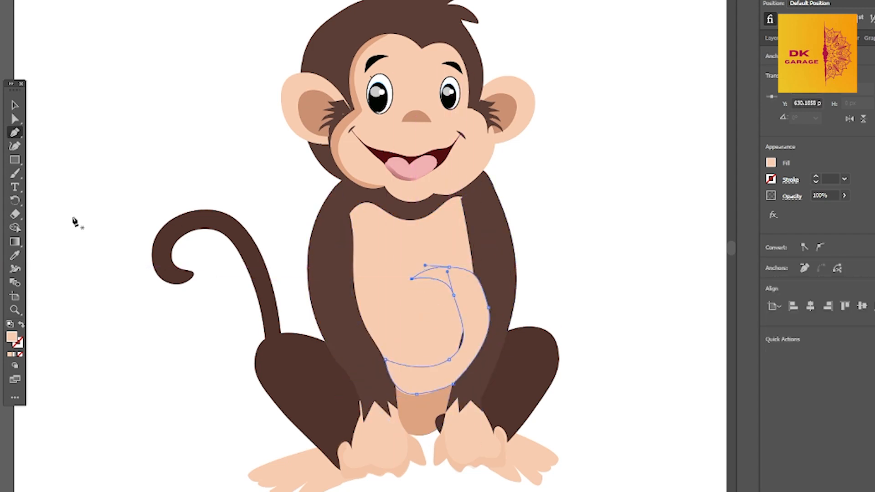
click(15, 255)
click(491, 296)
Reshape the belly crescent with the Curvature tool, lowering its inner curve and pulling its outer edge in toward the arm
click(16, 146)
drag(463, 336, 457, 337)
drag(448, 359, 434, 382)
drag(458, 337, 449, 365)
drag(488, 308, 463, 340)
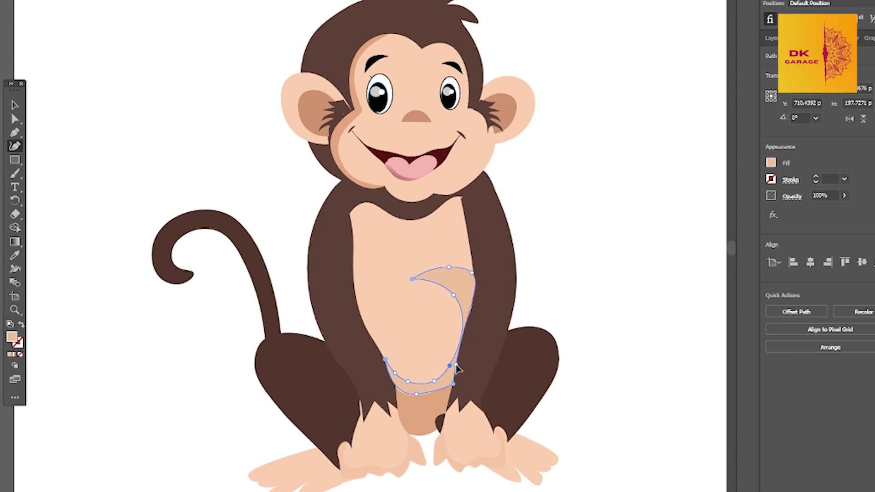
Add curve points along the arm side of the belly crescent and raise its inner curve to make a thin shading band
click(465, 323)
click(472, 305)
click(473, 284)
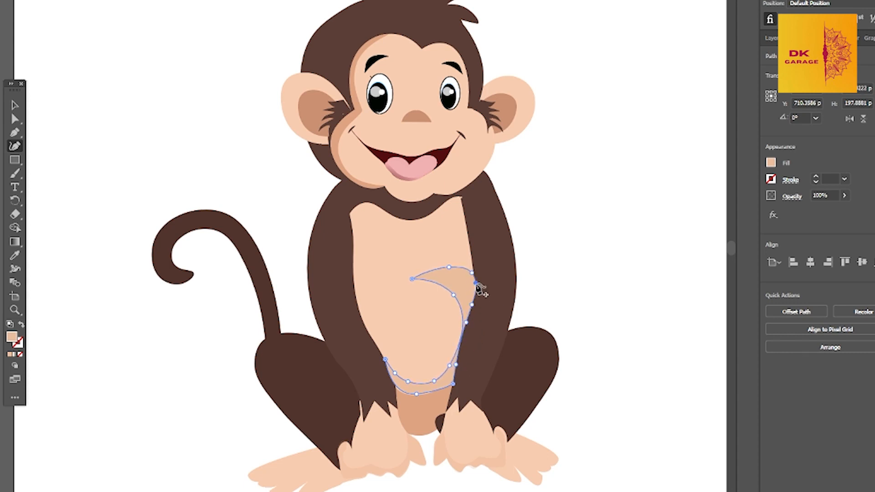
mouse_move(455, 295)
mouse_down()
mouse_move(461, 281)
mouse_move(465, 310)
mouse_move(457, 281)
mouse_up()
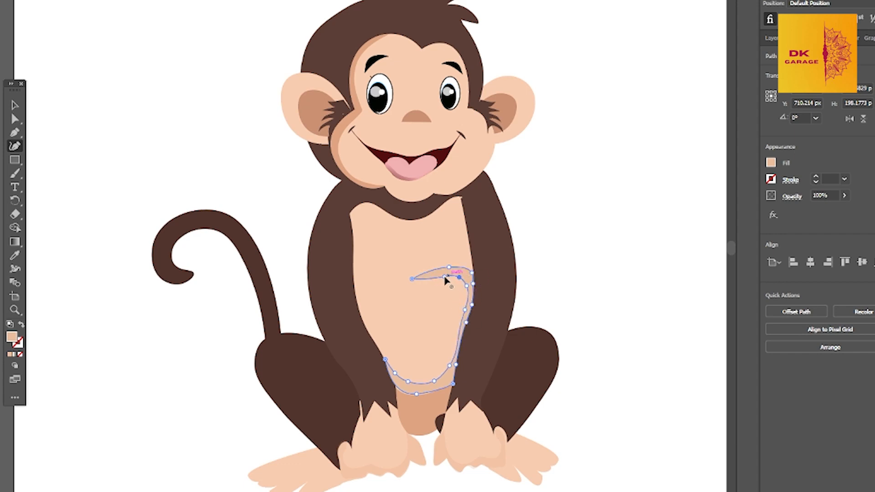
key(v)
click(591, 304)
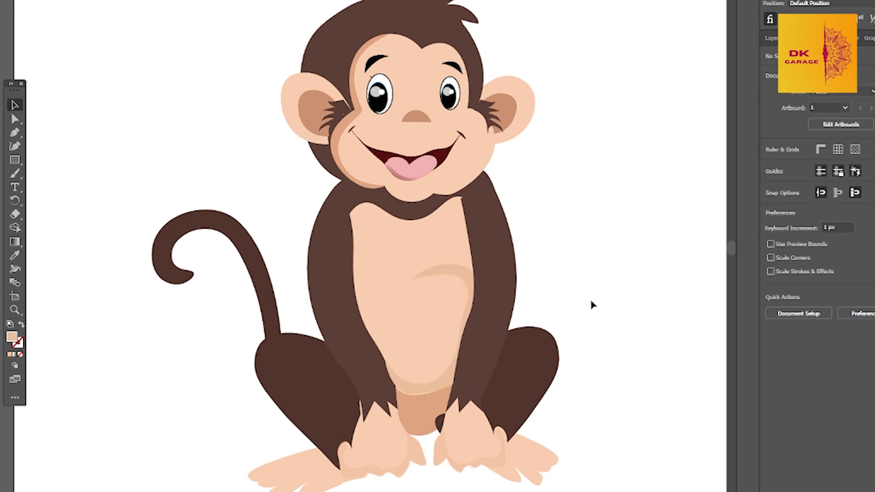
click(474, 194)
key(shift+asciitilde)
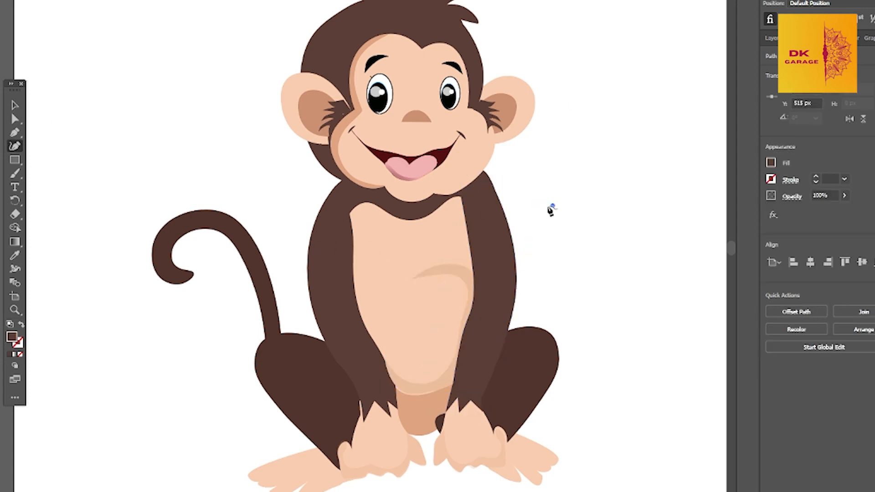
drag(221, 192, 226, 164)
key(v)
Offset a copy of the left foot slightly and fill it with the darker tan of the lower belly
click(312, 441)
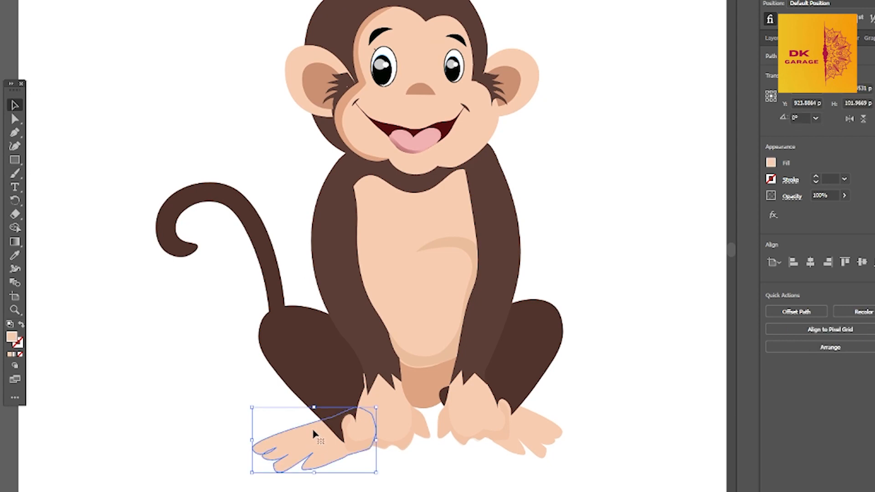
click(18, 257)
click(423, 386)
Erase the interior of the darker left-foot copy so the shading remains around the toes and outer edges
click(18, 216)
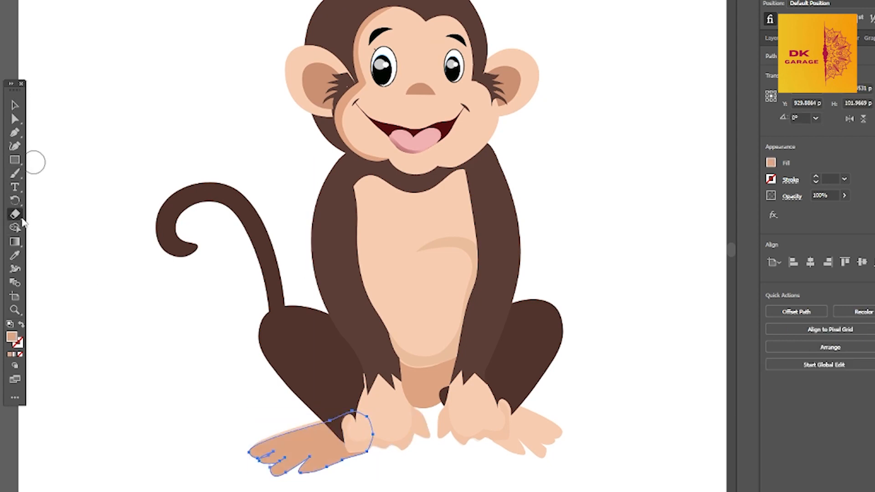
mouse_move(362, 433)
mouse_down()
mouse_move(331, 448)
mouse_move(282, 439)
mouse_move(327, 445)
mouse_move(270, 448)
mouse_move(314, 439)
mouse_up()
key(ctrl+z)
key(v)
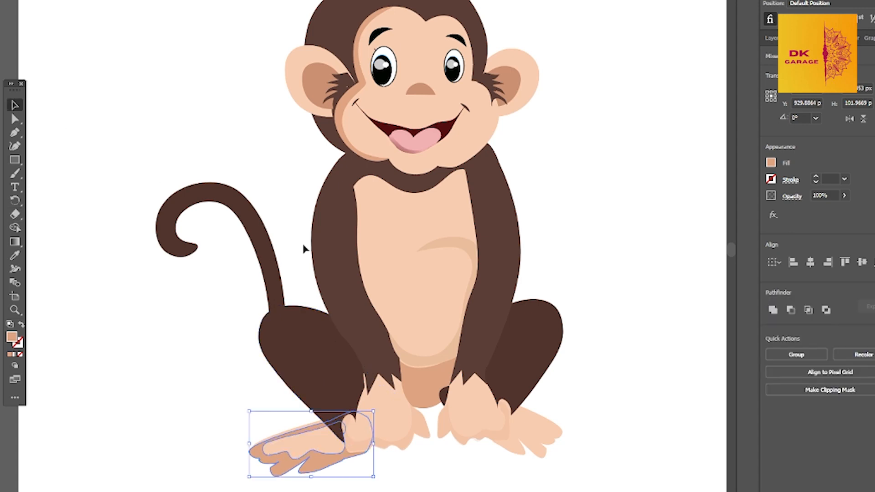
Lower the left-foot shading's opacity to 28% and align it with the foot's outline
drag(844, 210, 813, 210)
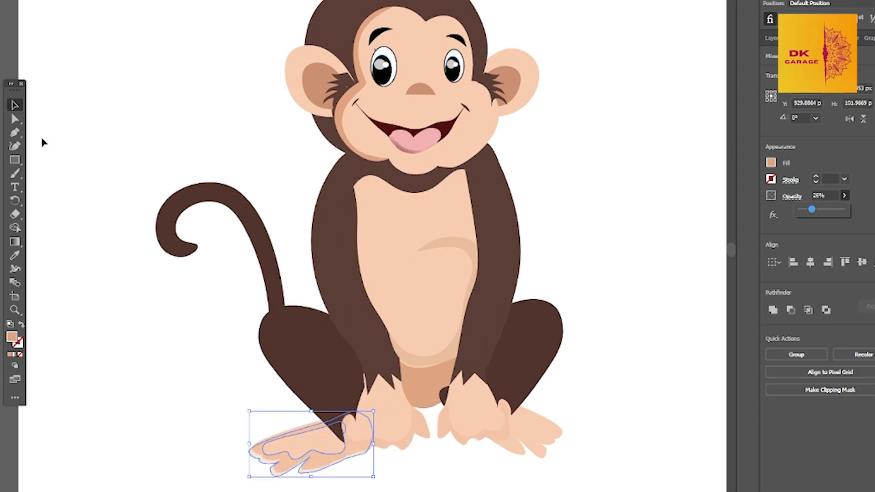
drag(287, 463, 290, 458)
click(397, 473)
Offset a copy of the right foot slightly and give it the same translucent tan as the left-foot shading
click(539, 434)
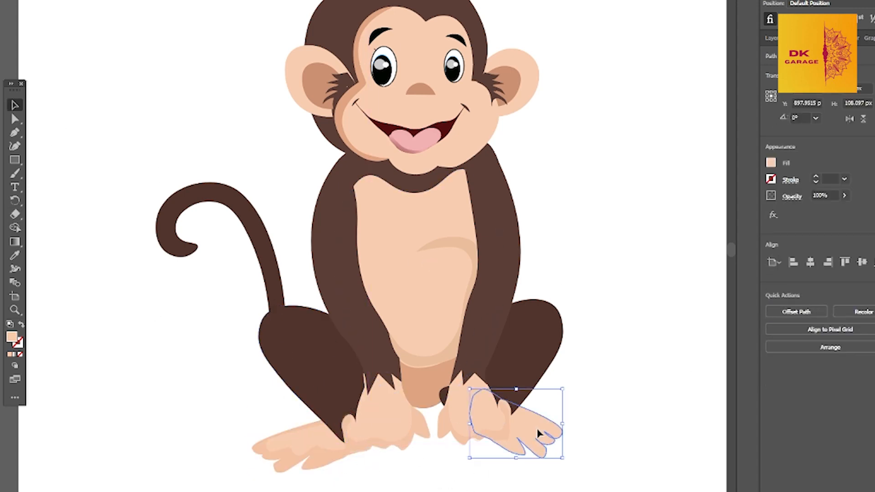
key(i)
click(348, 451)
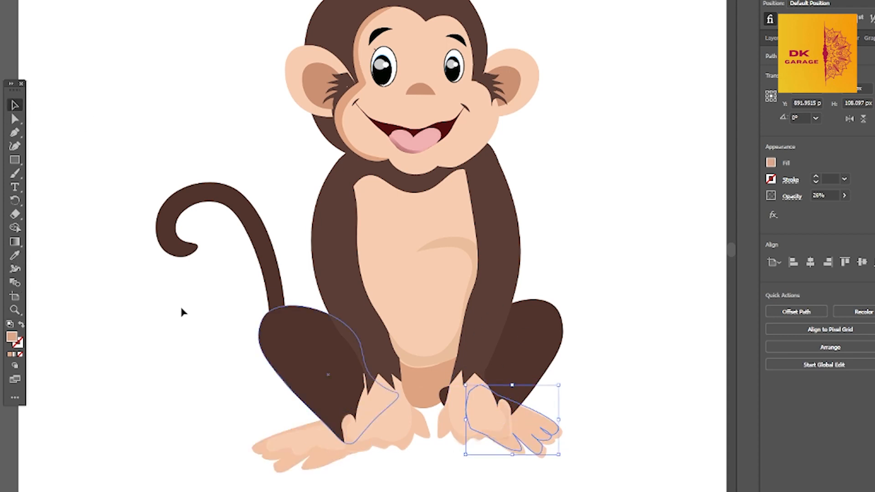
Erase the middle and heel of the right-foot copy so the shading remains around the toes and edges
key(shift+e)
drag(516, 425, 512, 441)
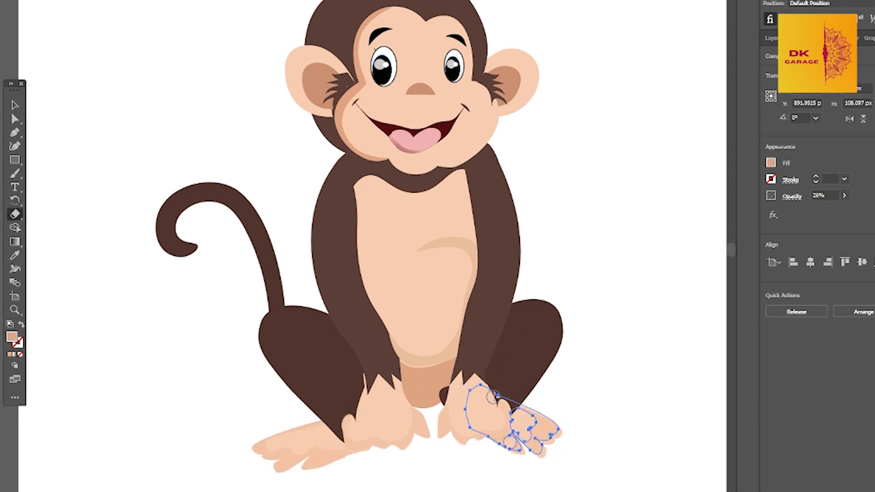
mouse_move(492, 396)
mouse_down()
mouse_move(488, 444)
mouse_move(494, 426)
mouse_up()
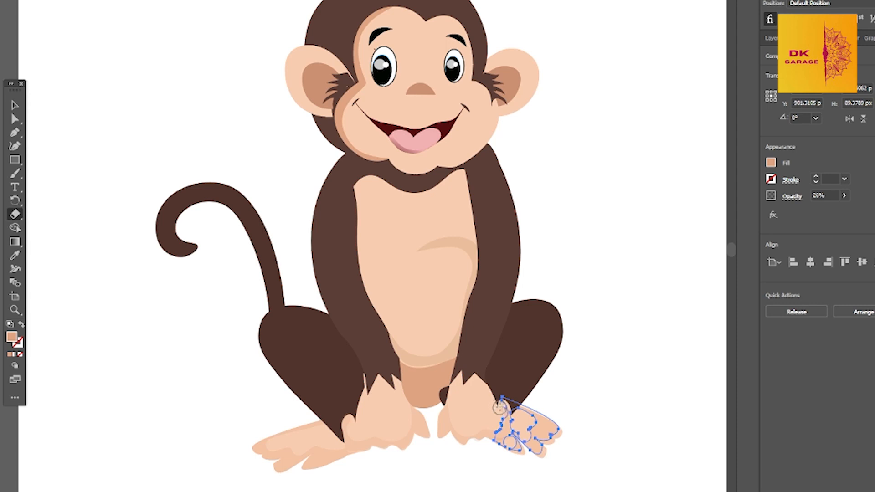
Align the right-foot shading with the foot's toes and outline
key(v)
click(559, 448)
click(548, 439)
click(594, 398)
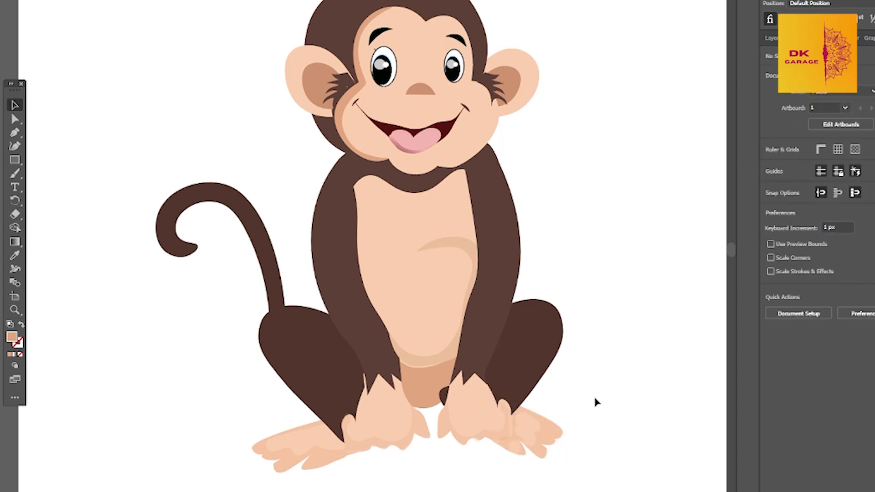
key(ctrl+z)
click(650, 246)
click(324, 457)
click(590, 189)
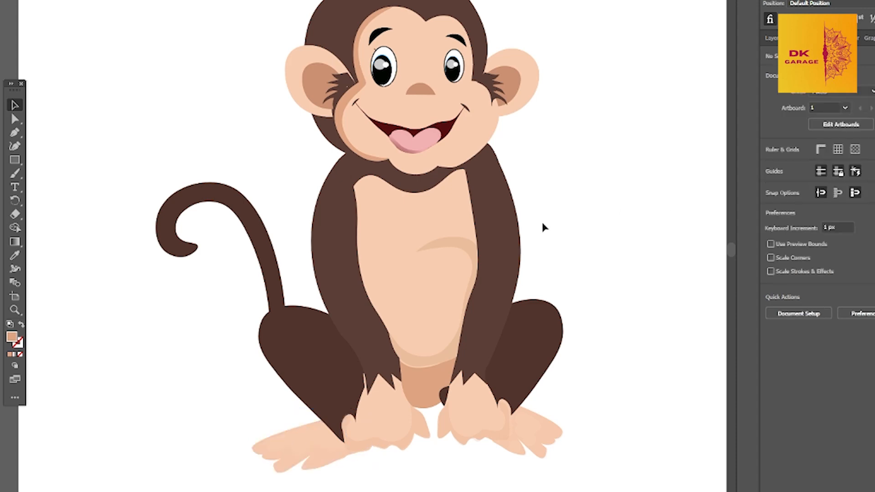